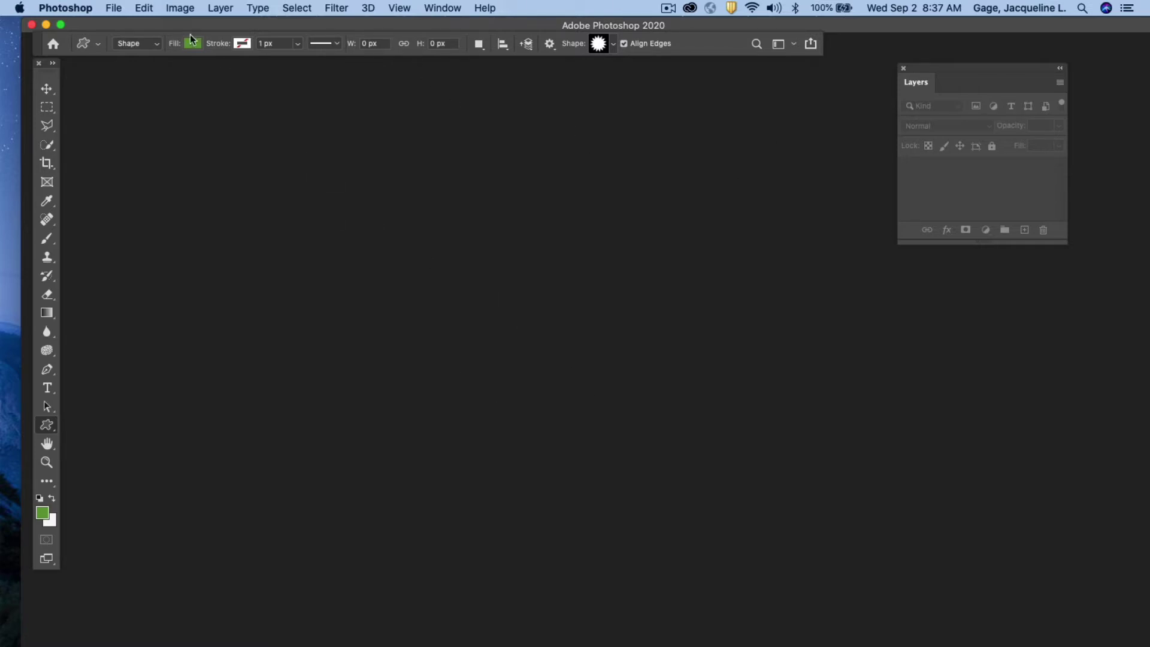
Start a new web document based on the Web Most Common preset, 250 pixels wide and 100 pixels high.
click(112, 8)
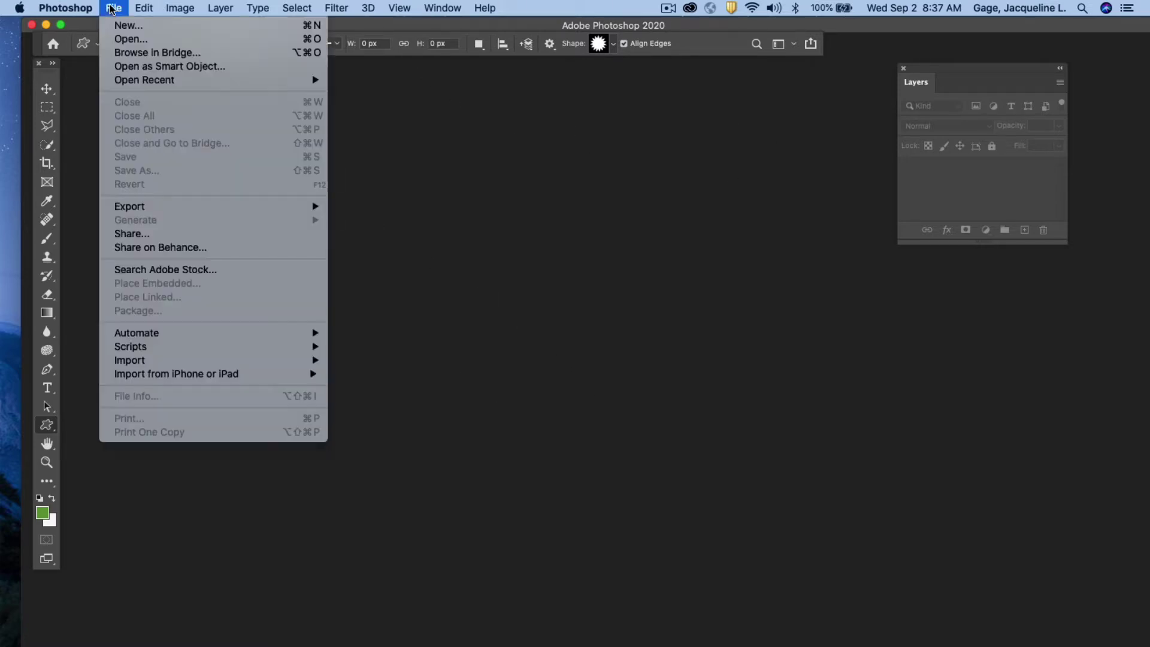
click(127, 25)
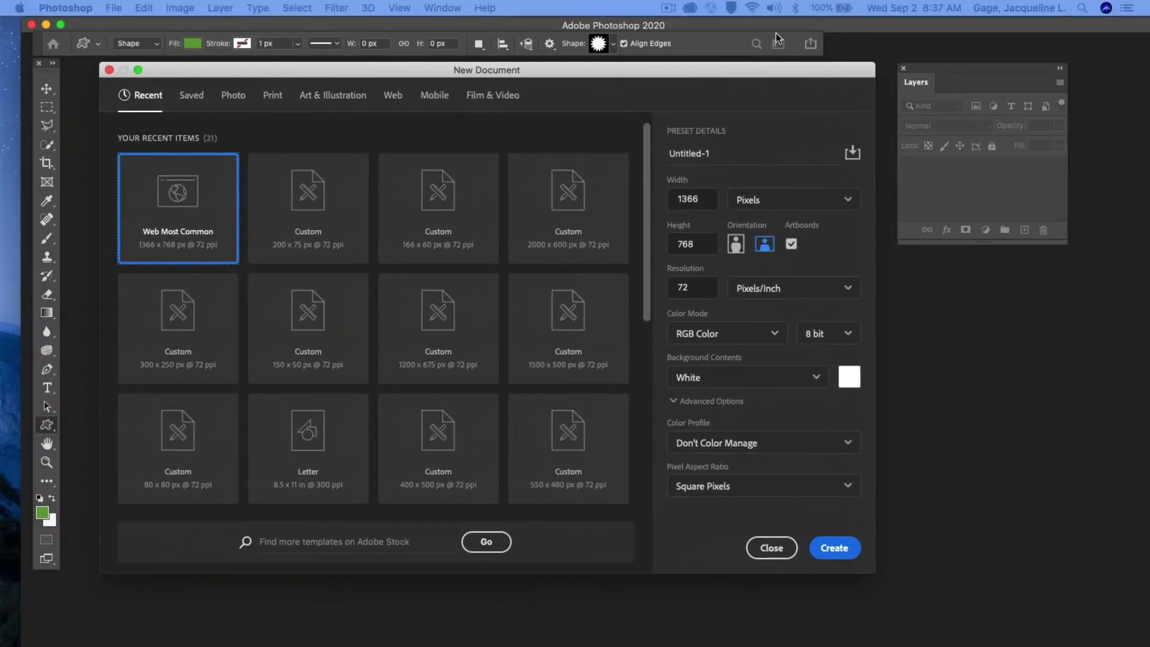
click(394, 96)
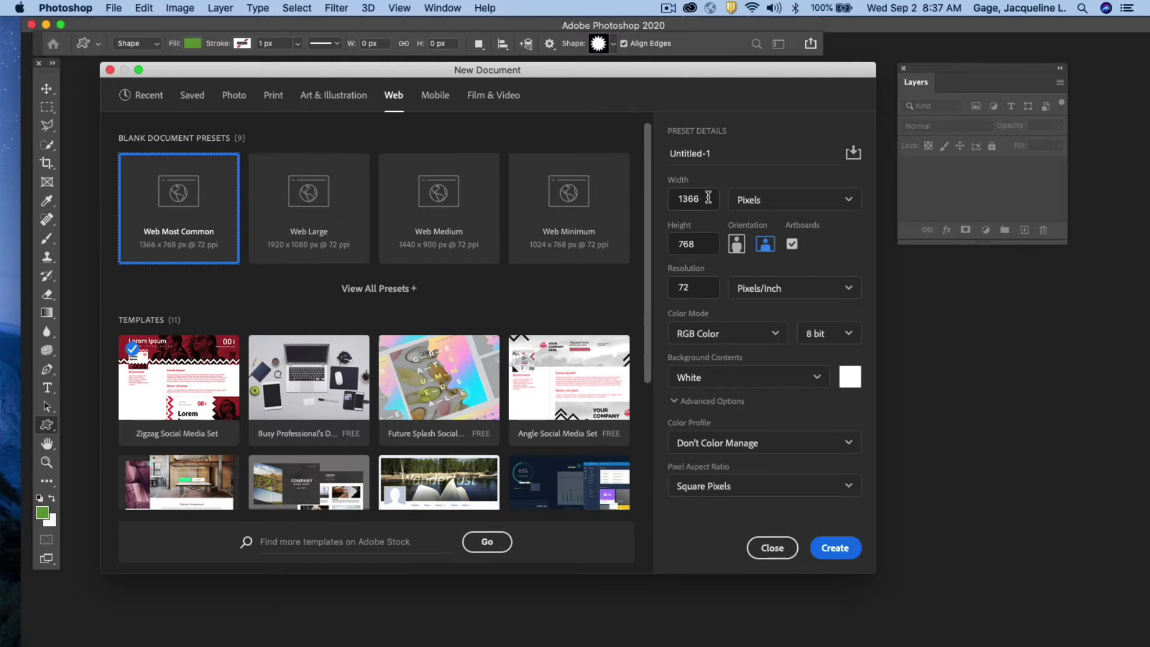
double_click(708, 197)
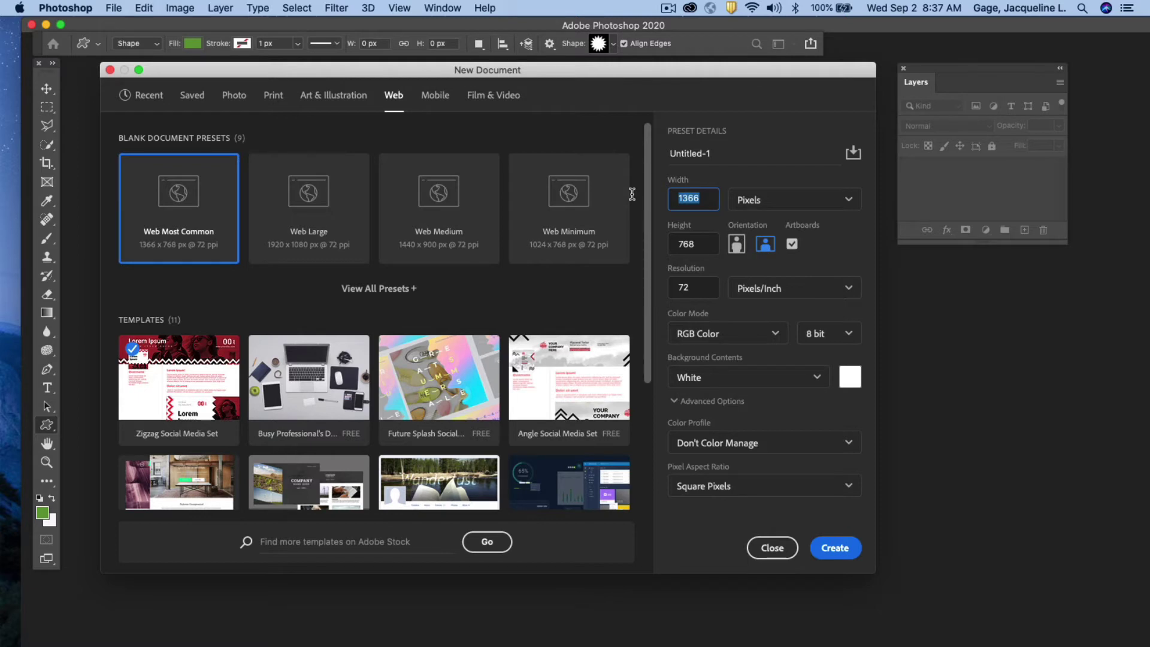
text(250)
double_click(704, 244)
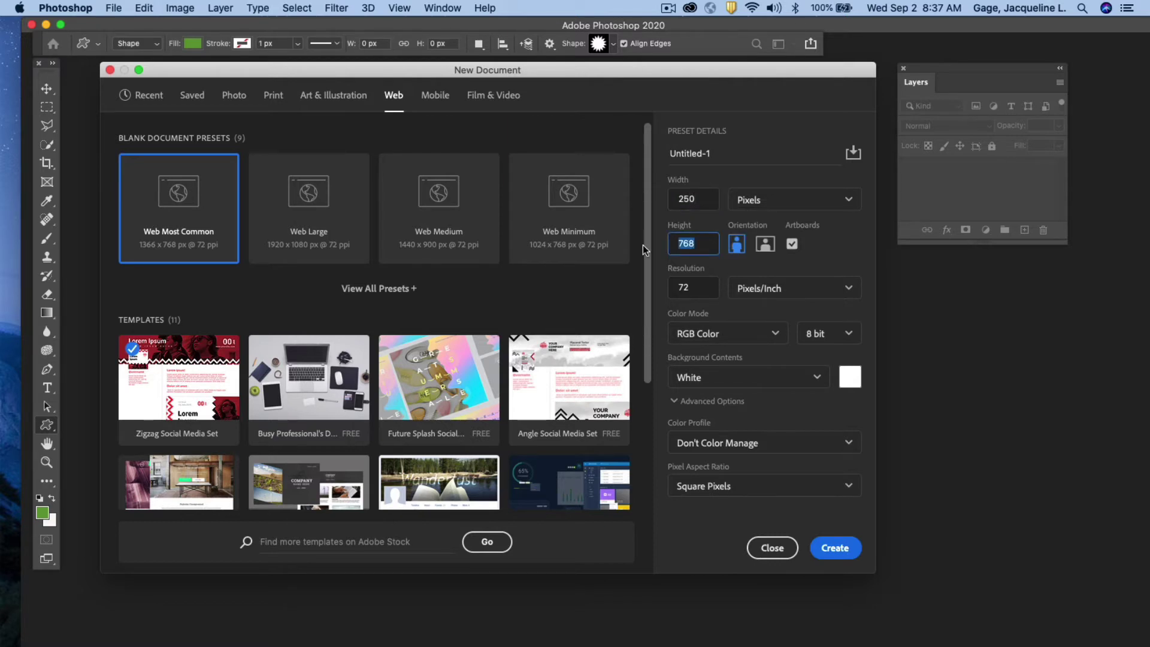
text(100)
Turn off artboards, keep the resolution at 72 pixels/inch, and create the document with transparent background contents.
click(792, 245)
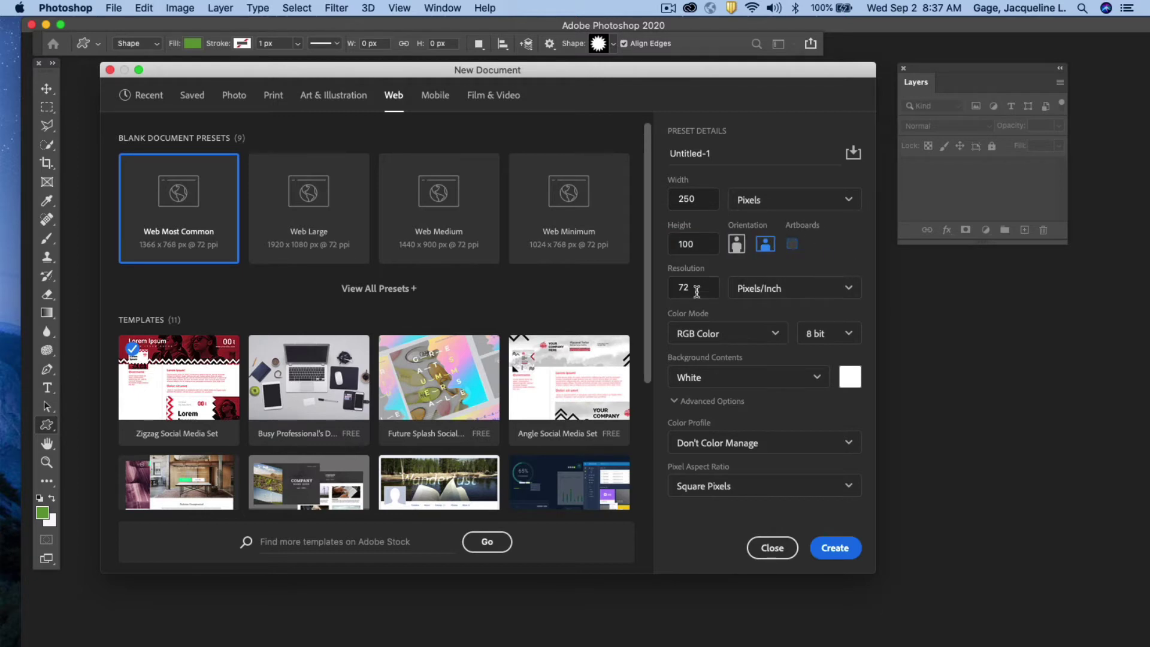
double_click(681, 289)
click(815, 380)
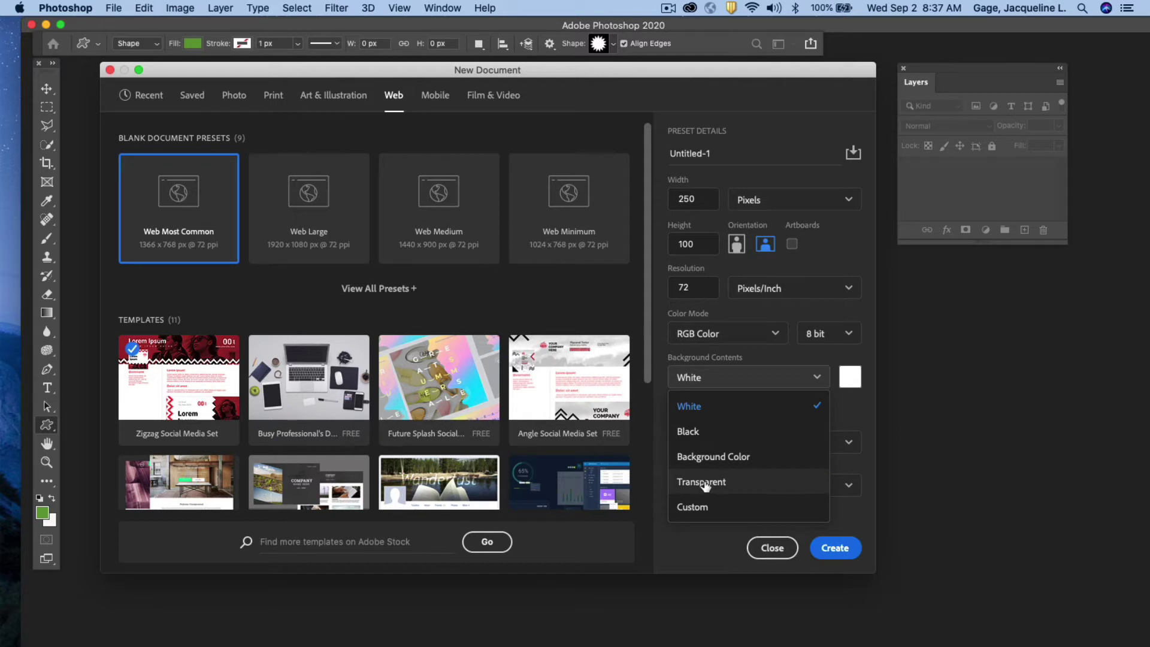
click(706, 483)
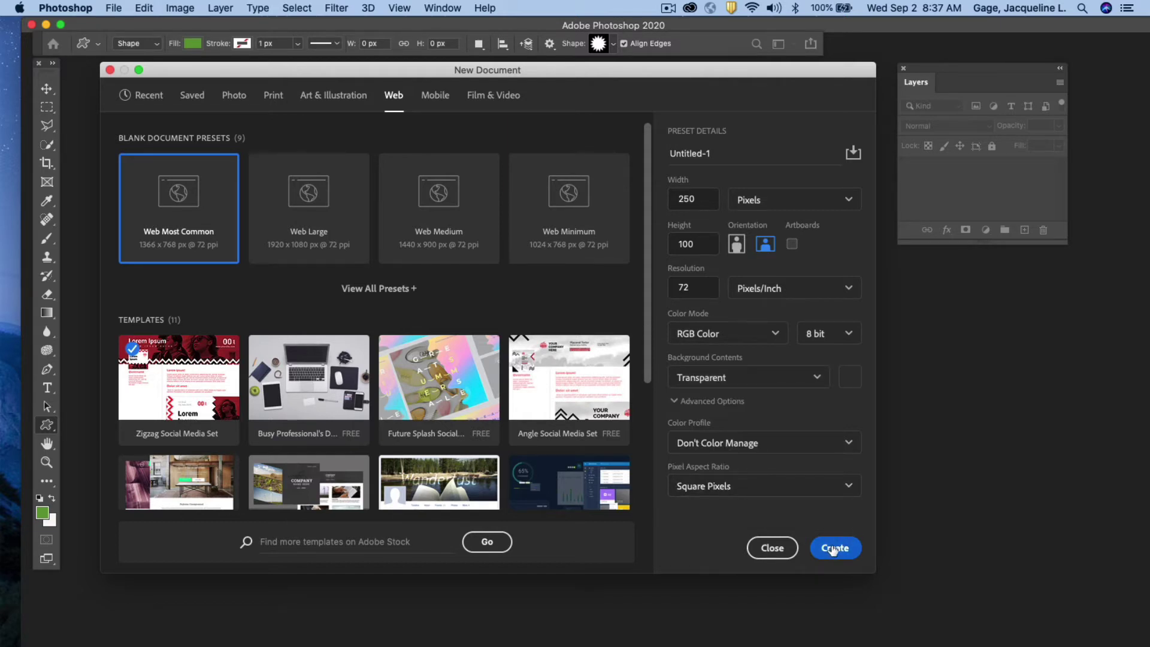
click(835, 550)
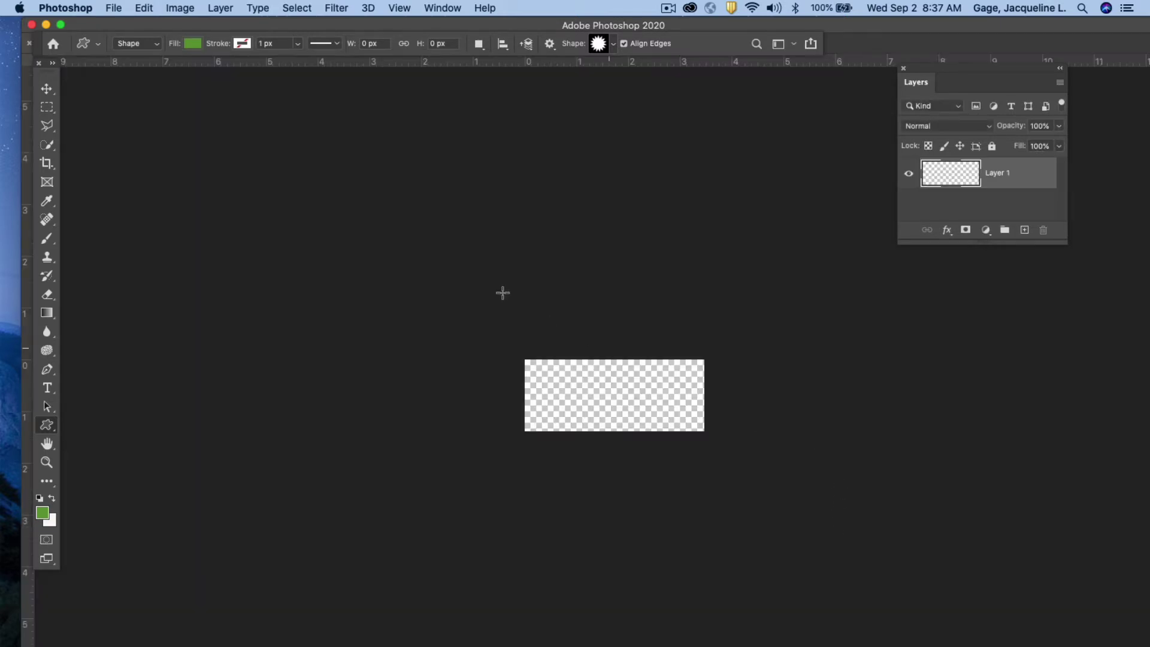
Hide the rulers around the canvas and show them again.
click(51, 444)
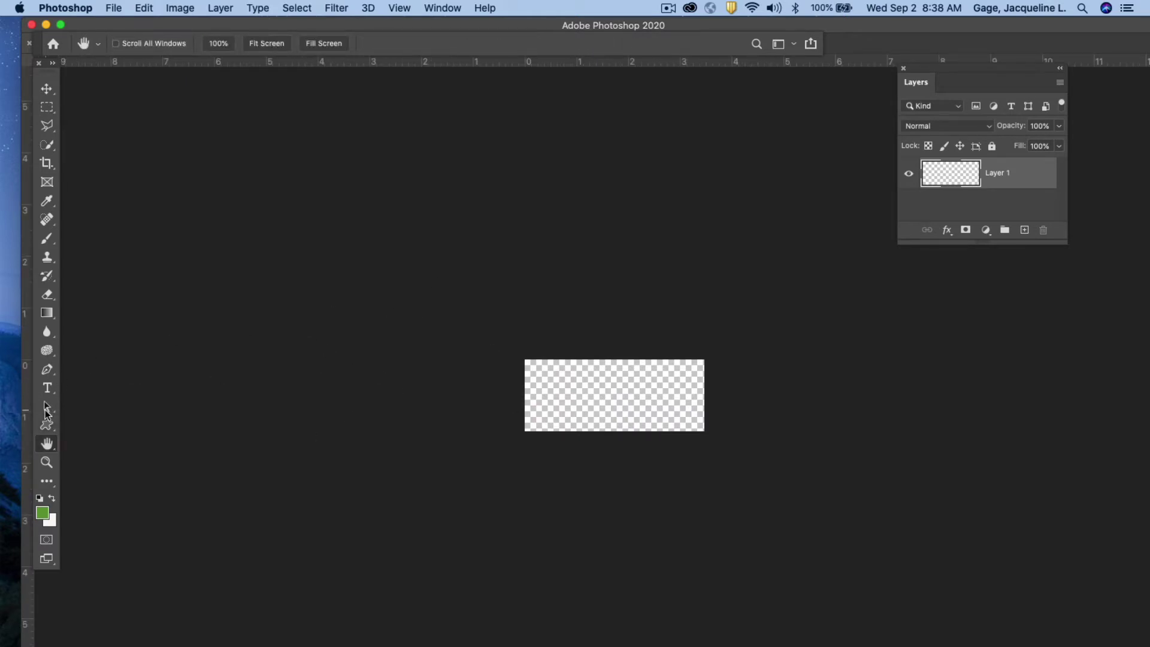
key(super+r)
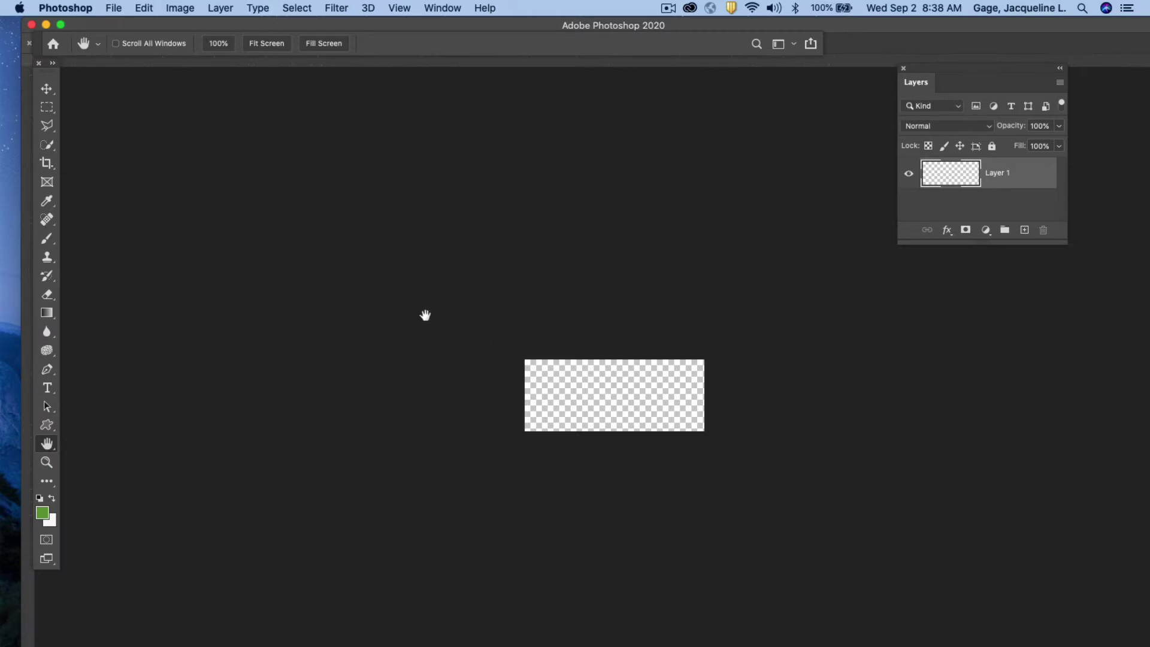
key(super+r)
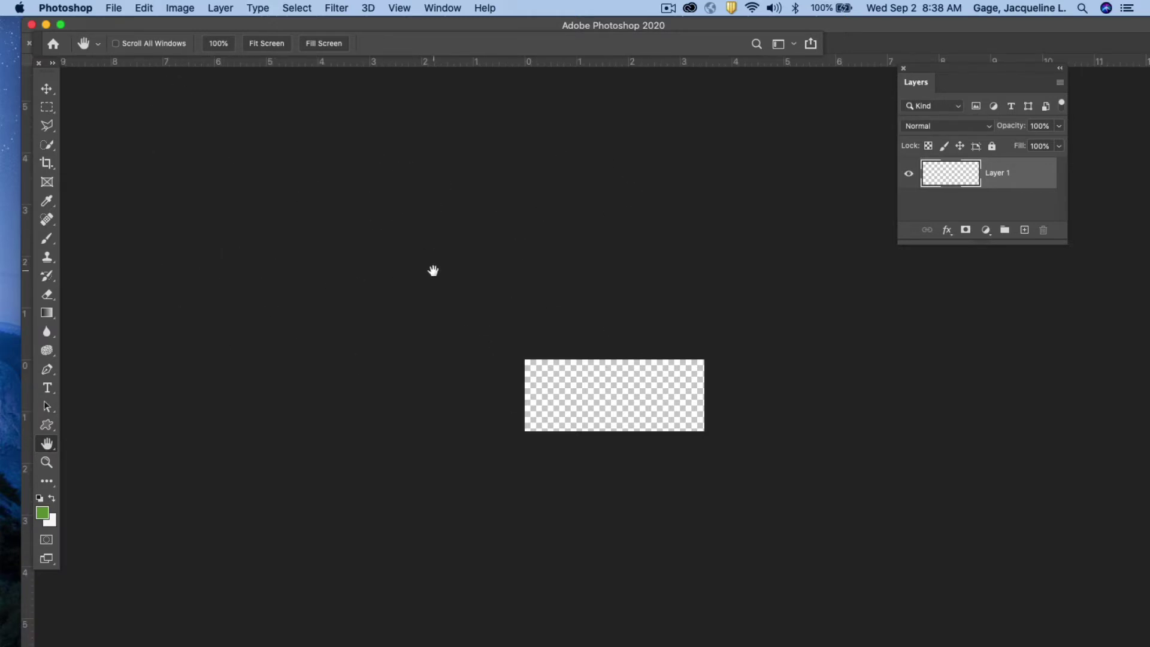
Turn off the application frame, then enlarge the floating document window and place it beside the tools.
click(447, 8)
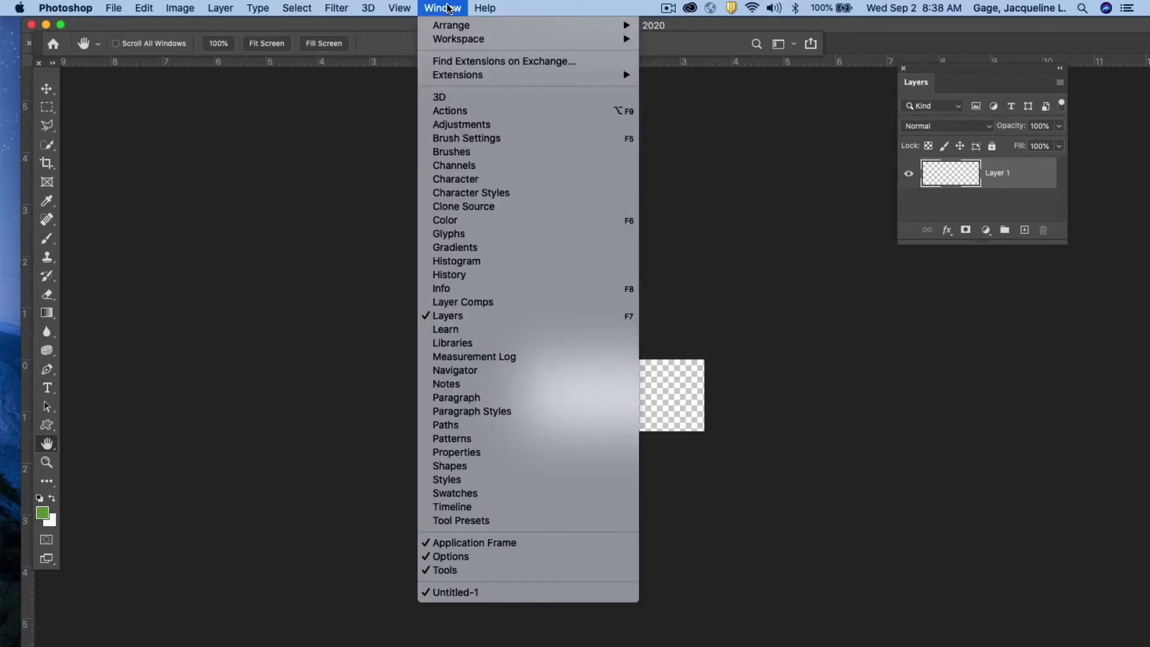
click(511, 541)
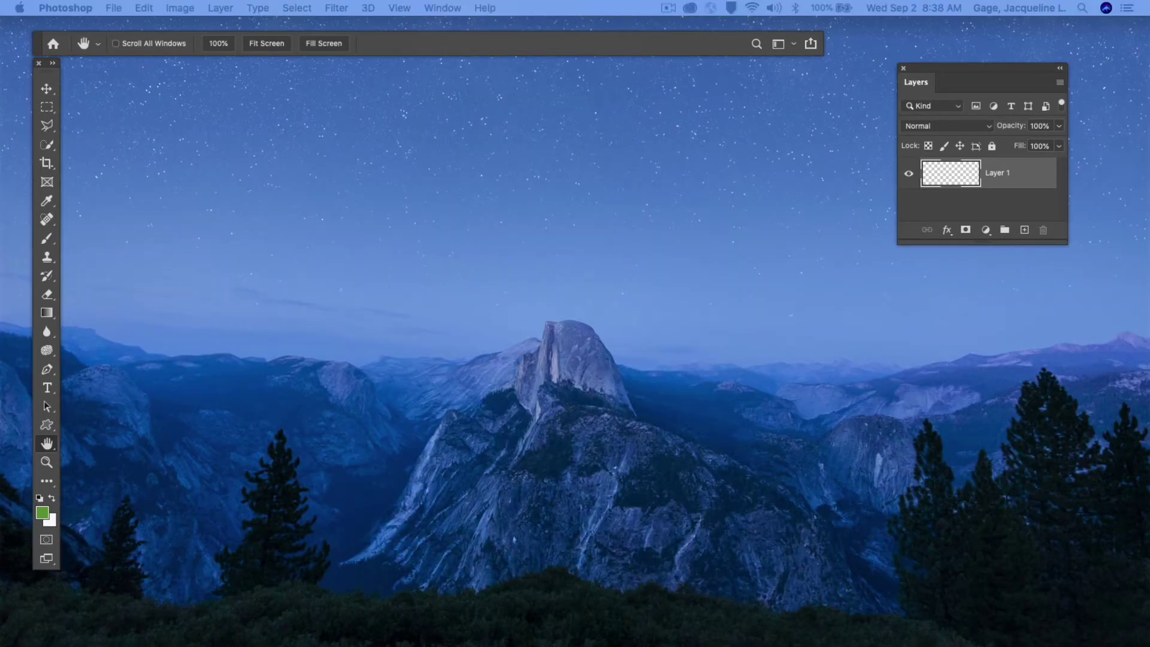
drag(524, 170, 476, 106)
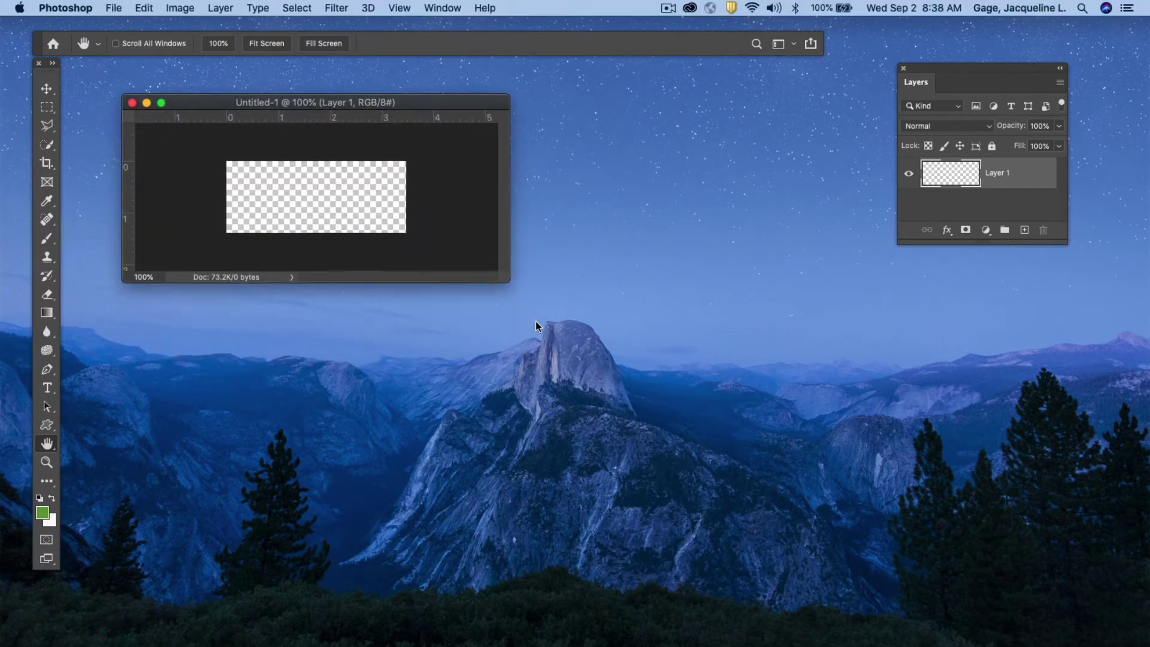
drag(505, 272, 678, 472)
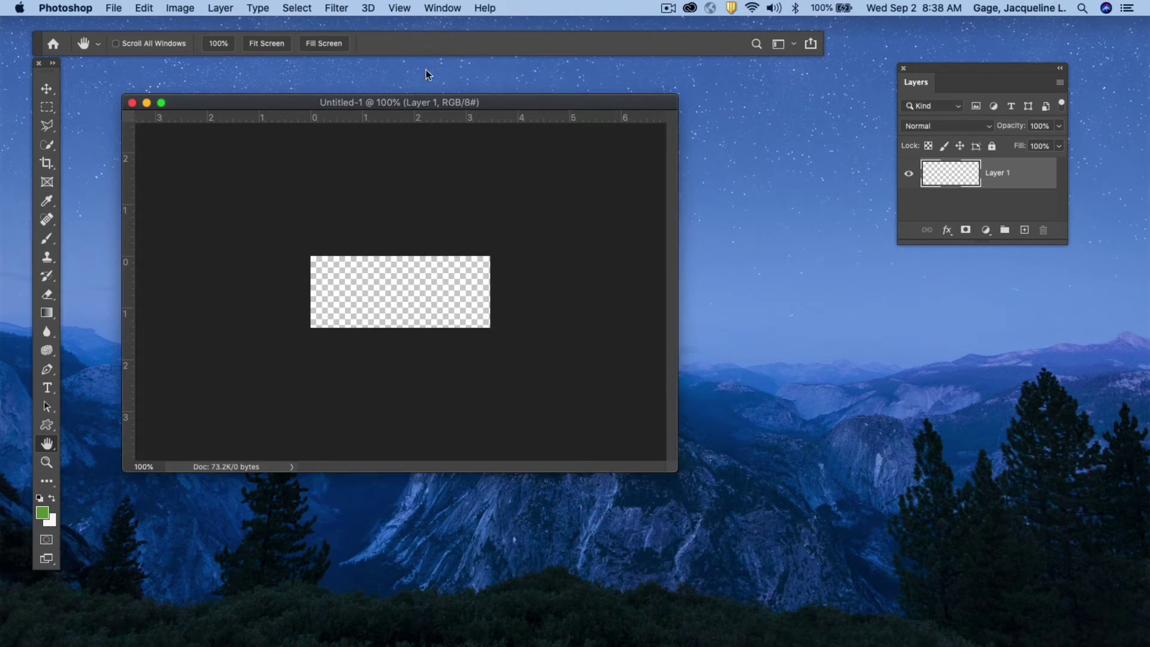
drag(413, 102, 369, 90)
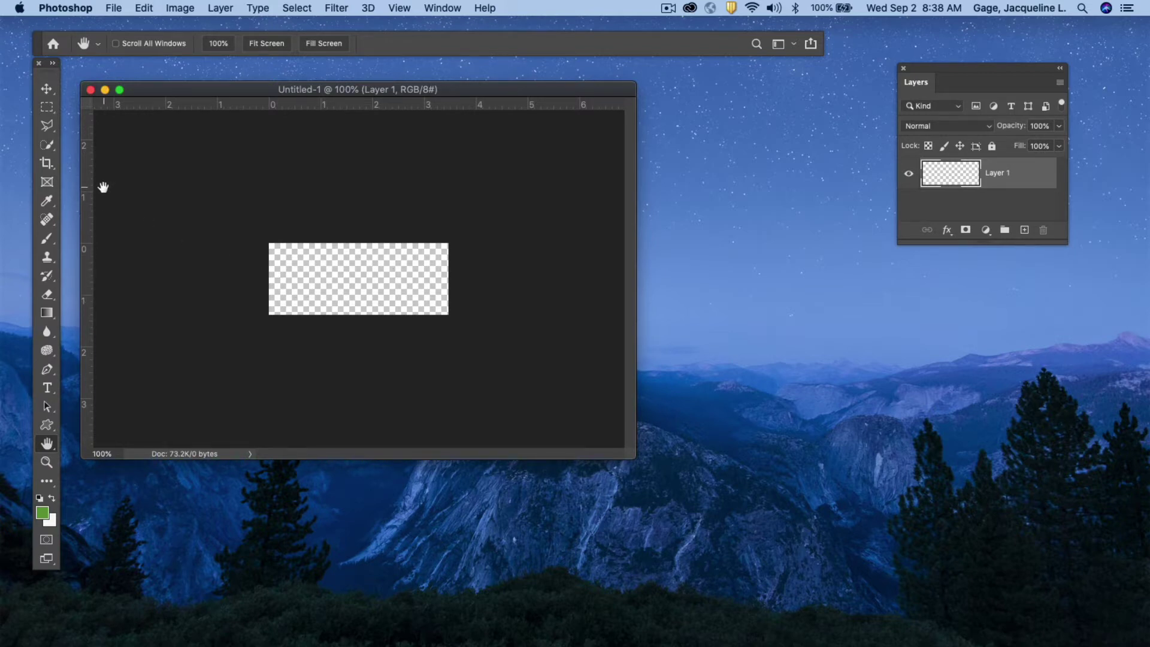
Add the text "Dog Lovers" to the canvas with the Type tool and shift it slightly right and up.
click(48, 389)
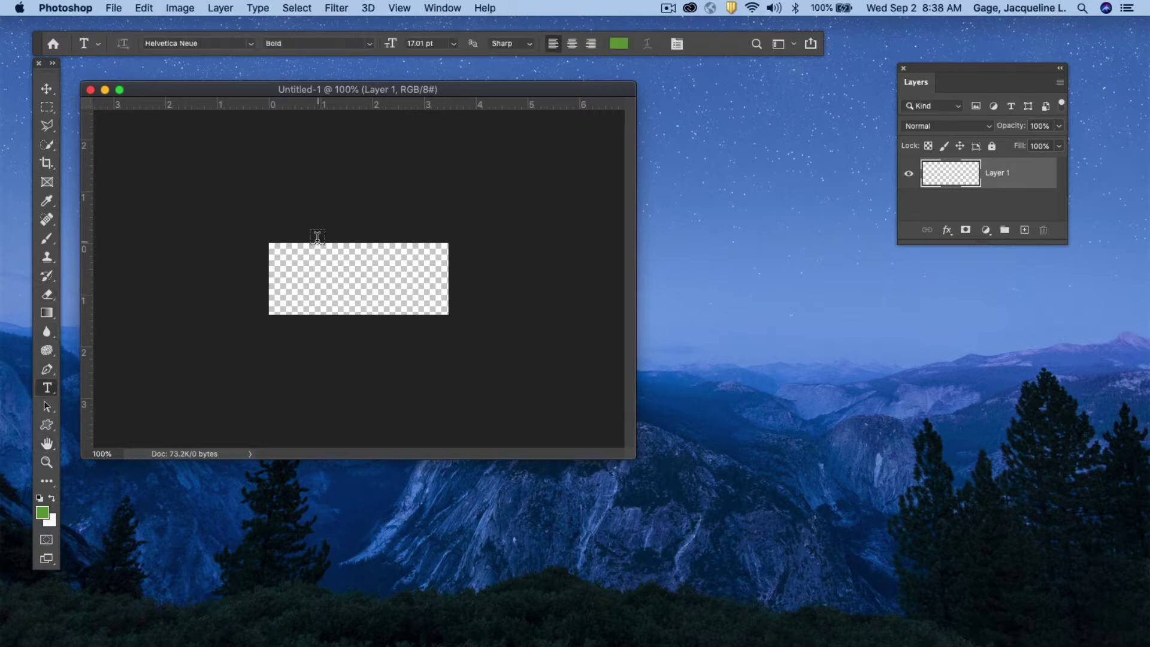
click(296, 272)
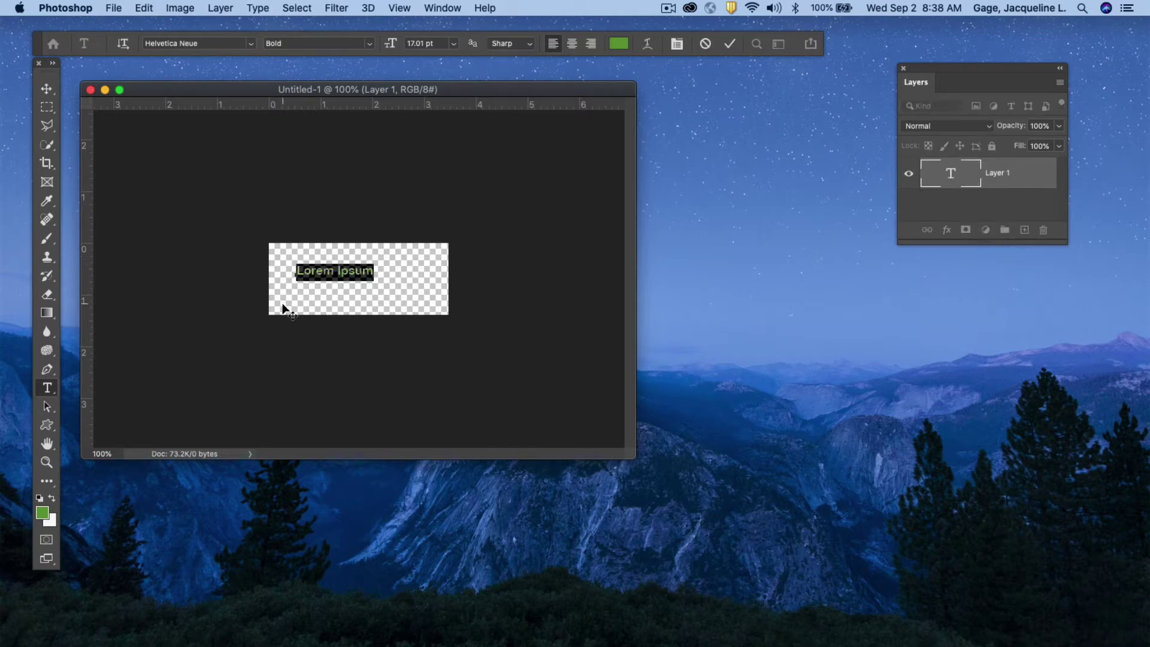
click(299, 273)
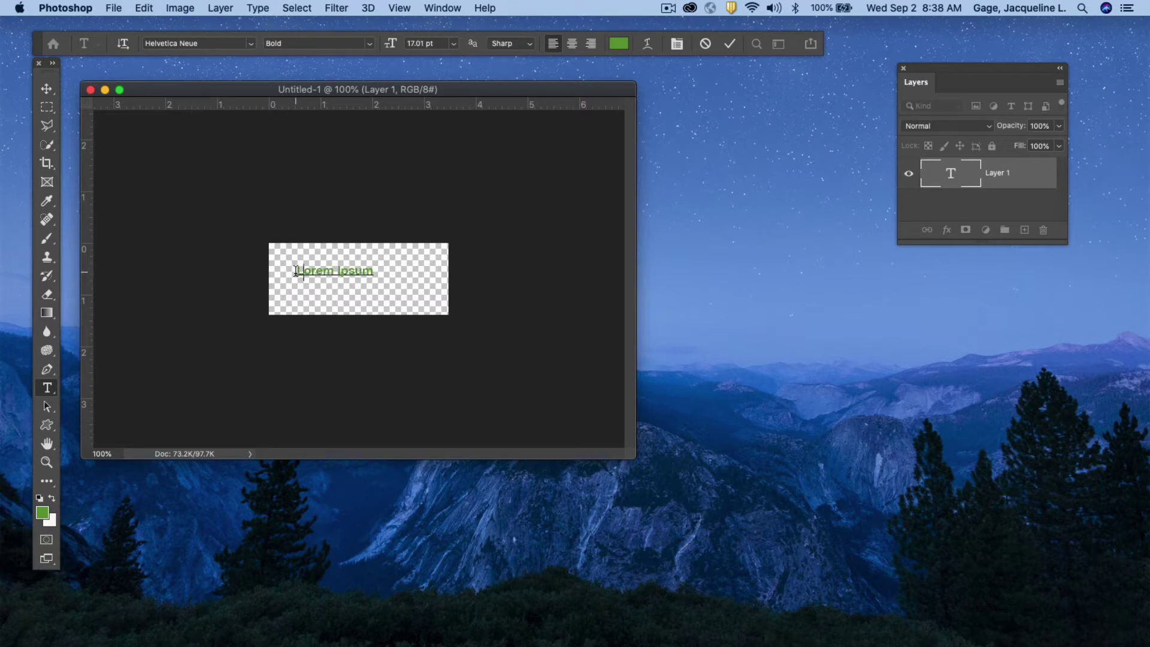
drag(296, 272, 397, 271)
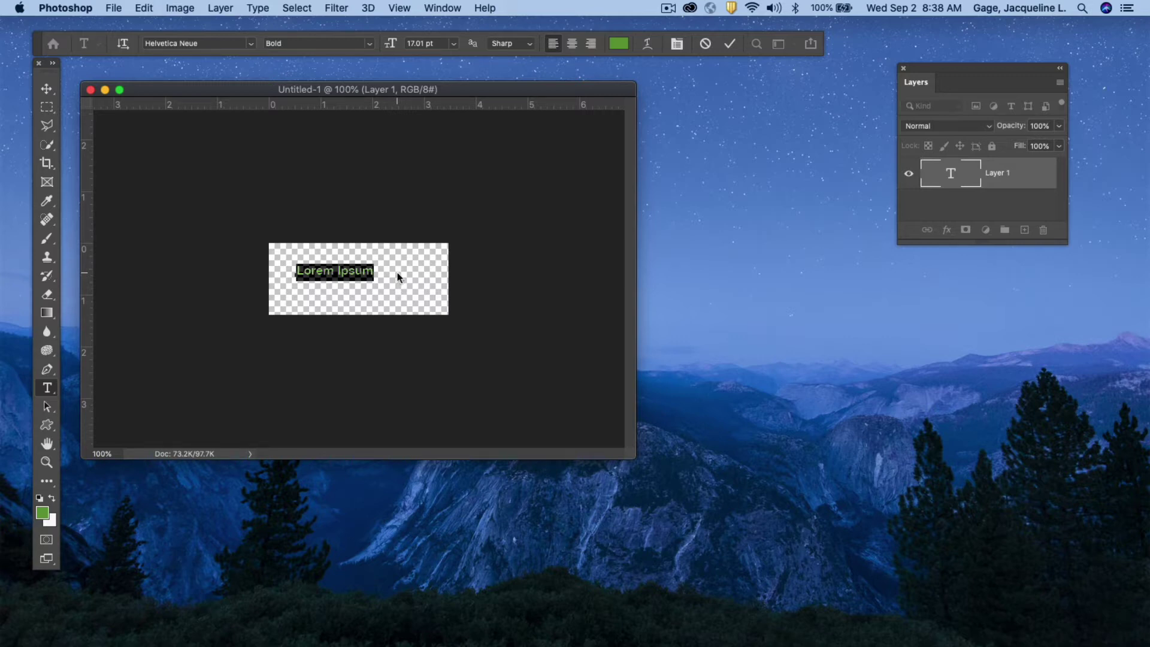
text(og lovers)
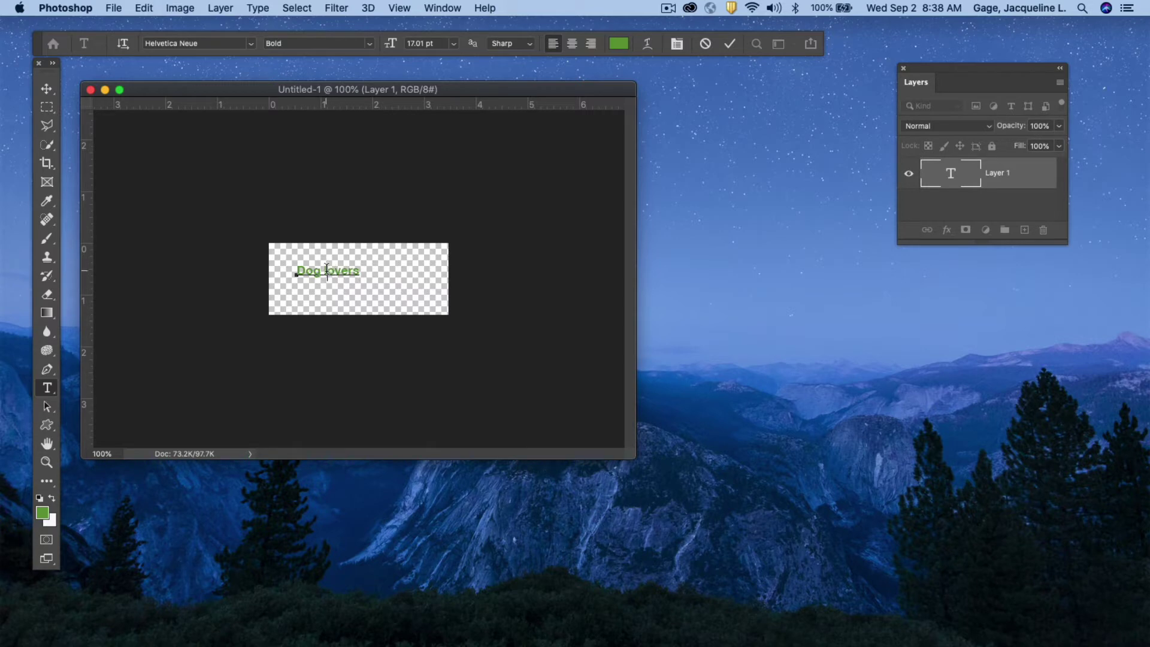
text(L)
click(45, 89)
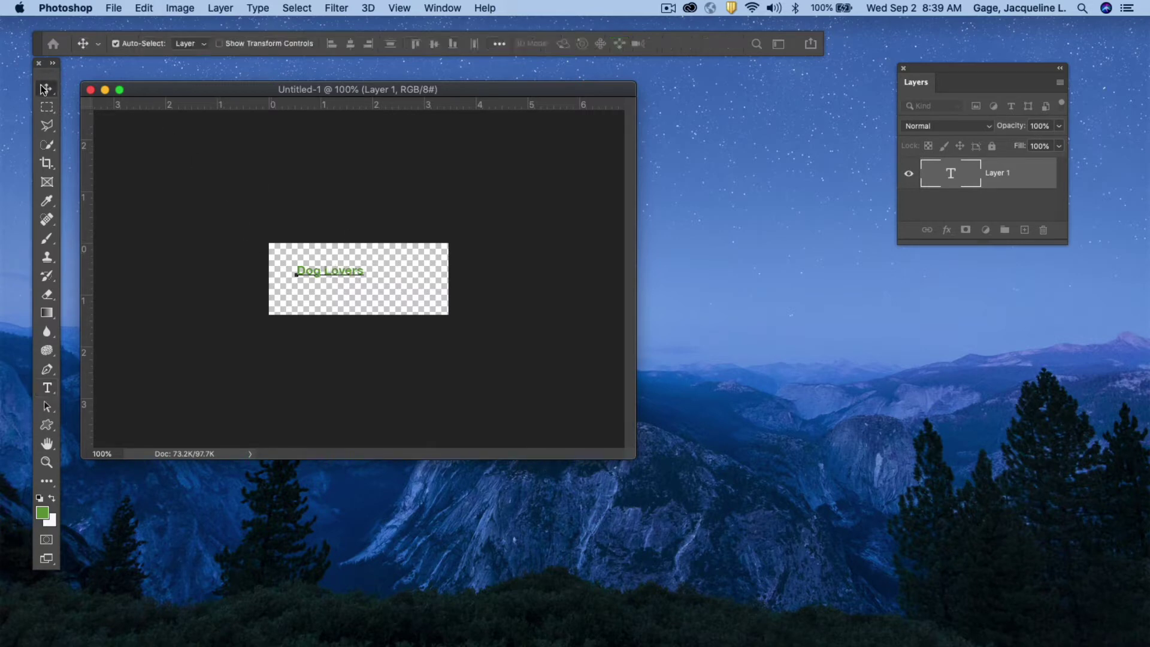
drag(342, 272, 352, 267)
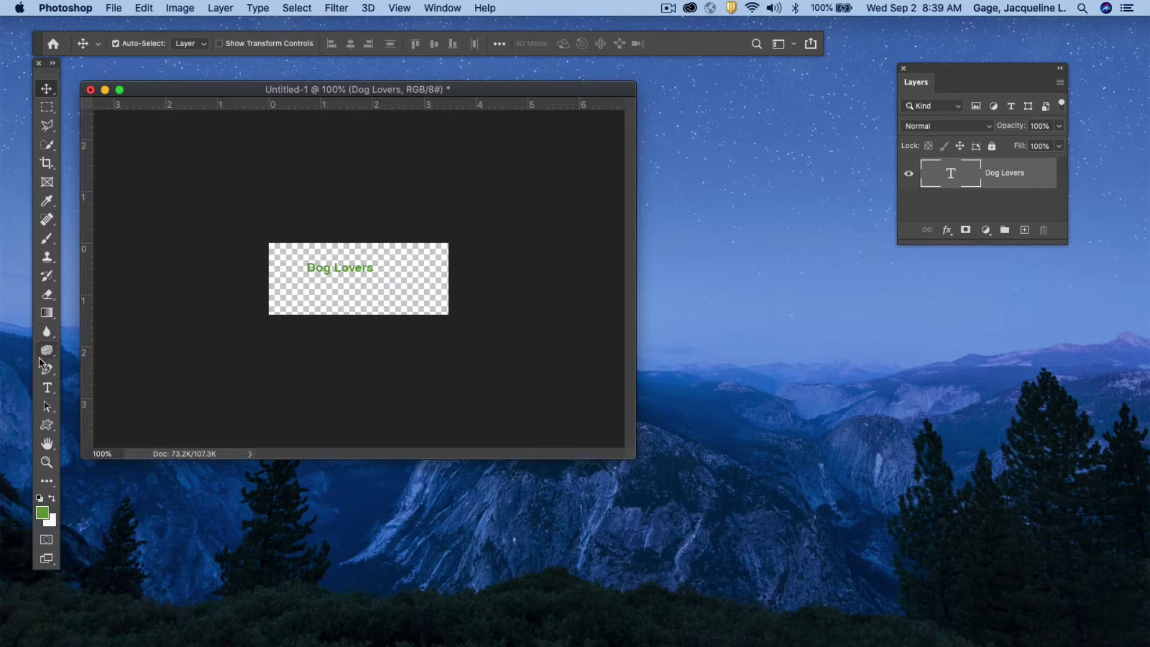
Show the Character settings as a separate floating panel beside the canvas and collapse the Paragraph panel.
click(47, 389)
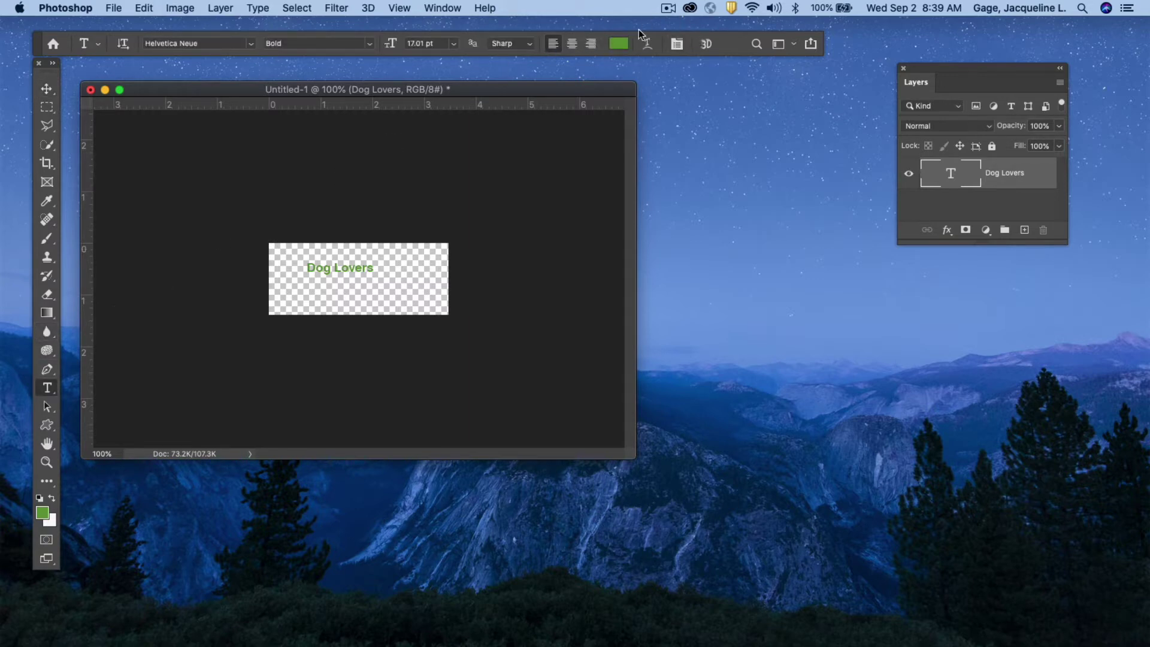
click(678, 44)
drag(697, 166, 558, 170)
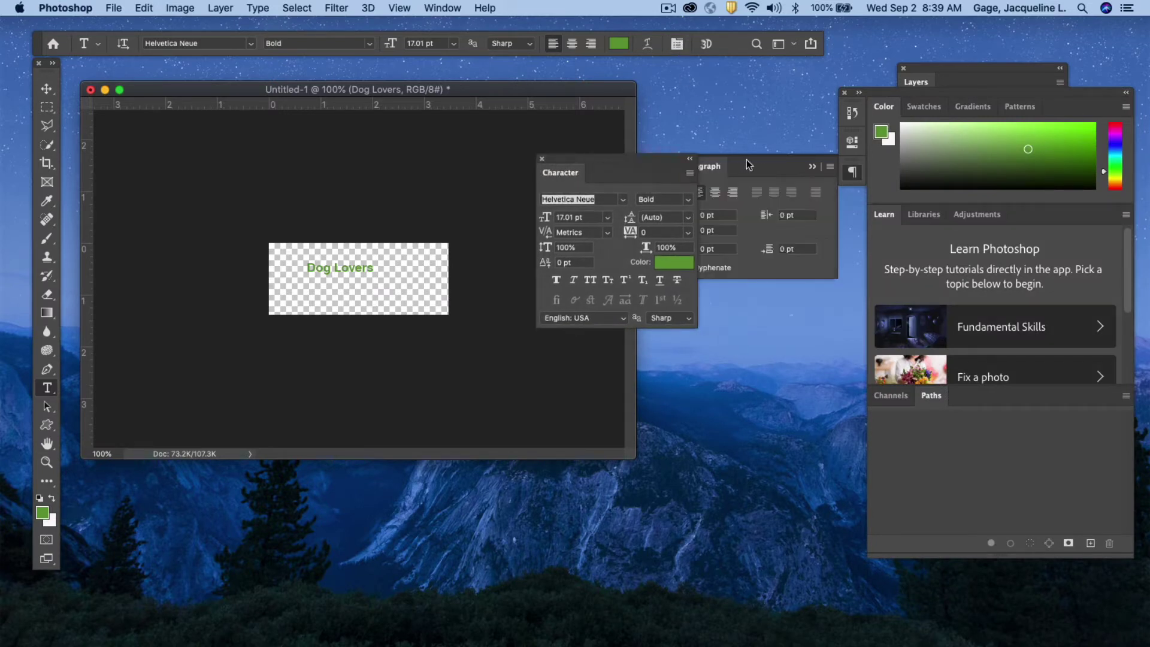
click(822, 167)
click(813, 167)
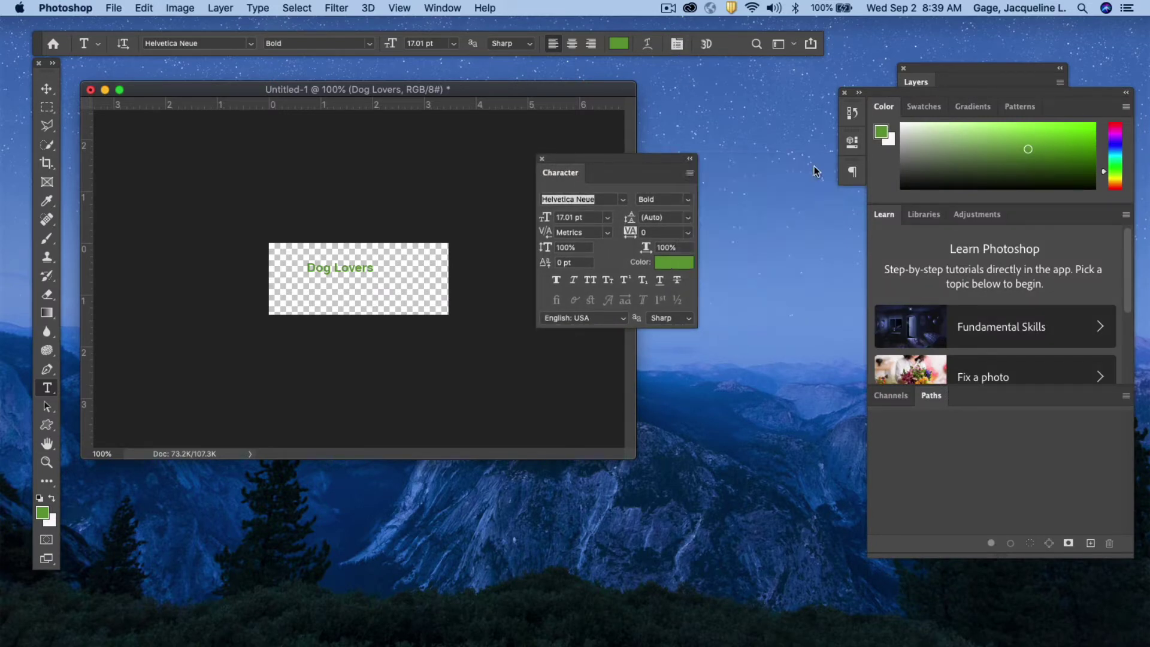
drag(632, 159, 641, 146)
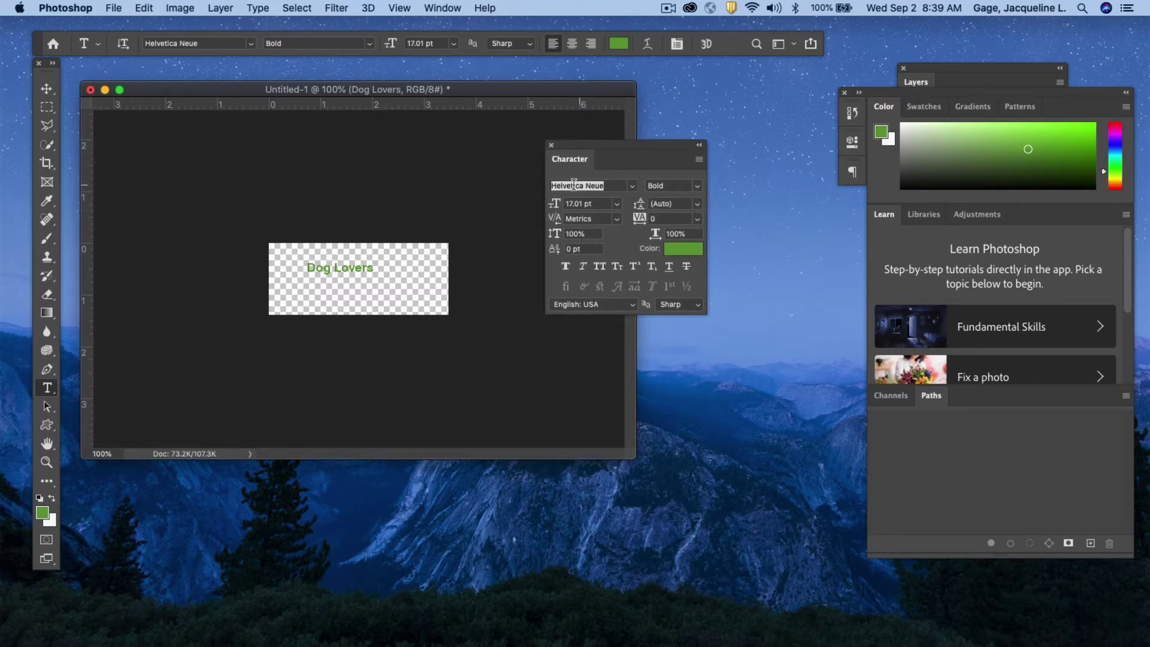
Change the font of the "Dog Lovers" text to Arial Black.
click(632, 187)
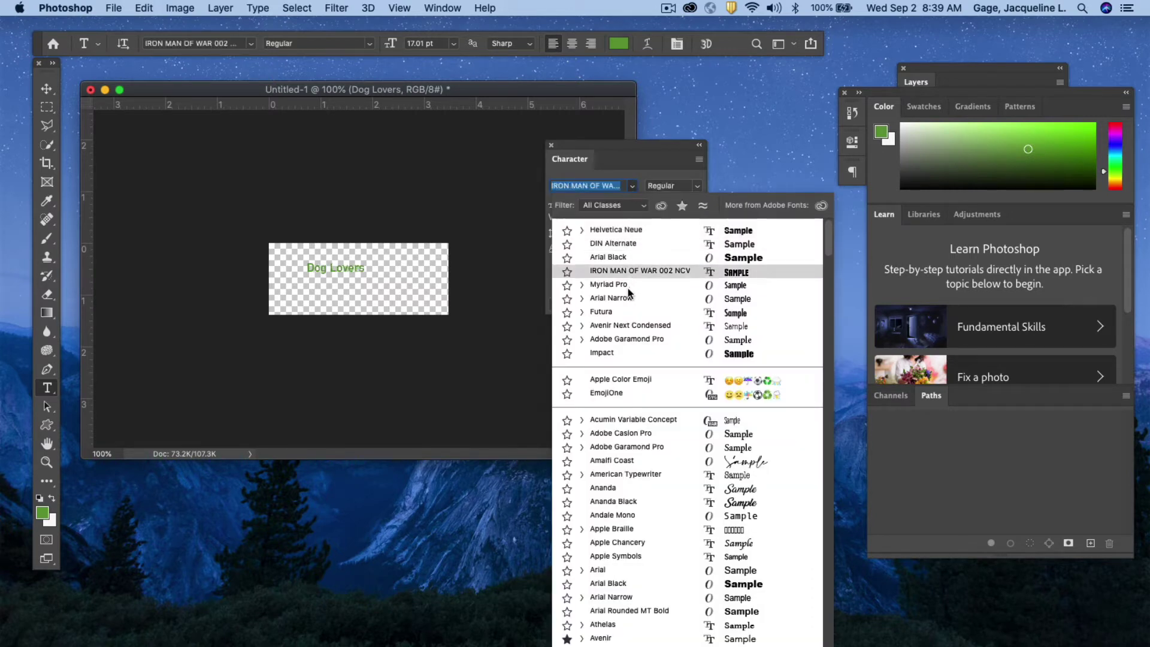
scroll(635, 359, down, 4)
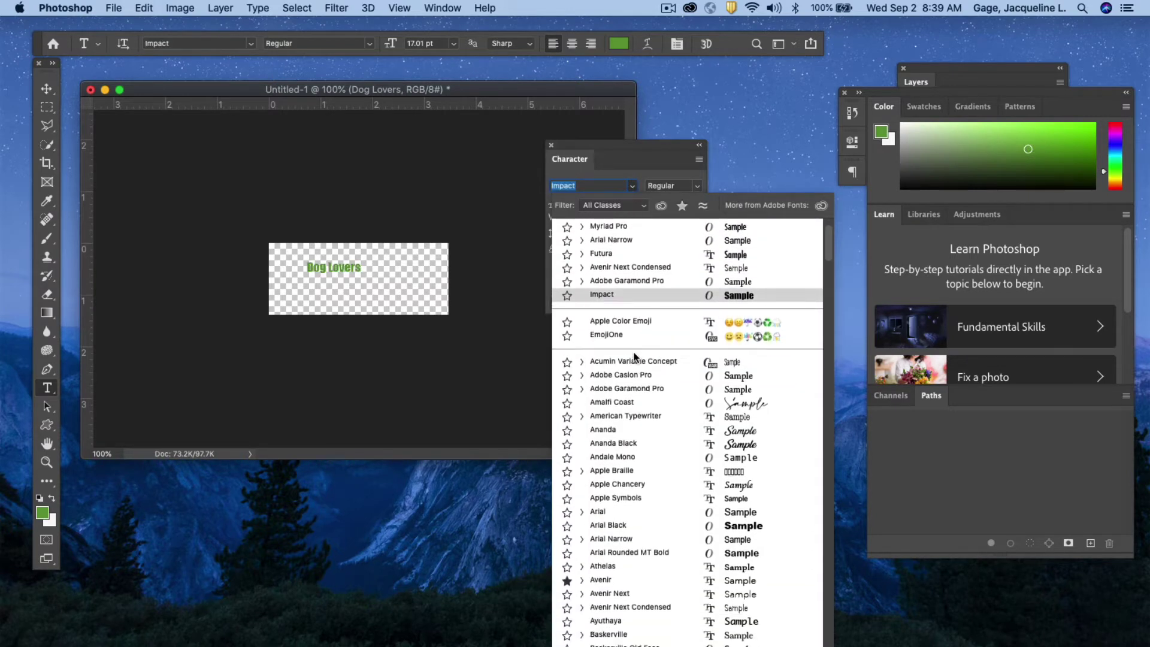
click(642, 523)
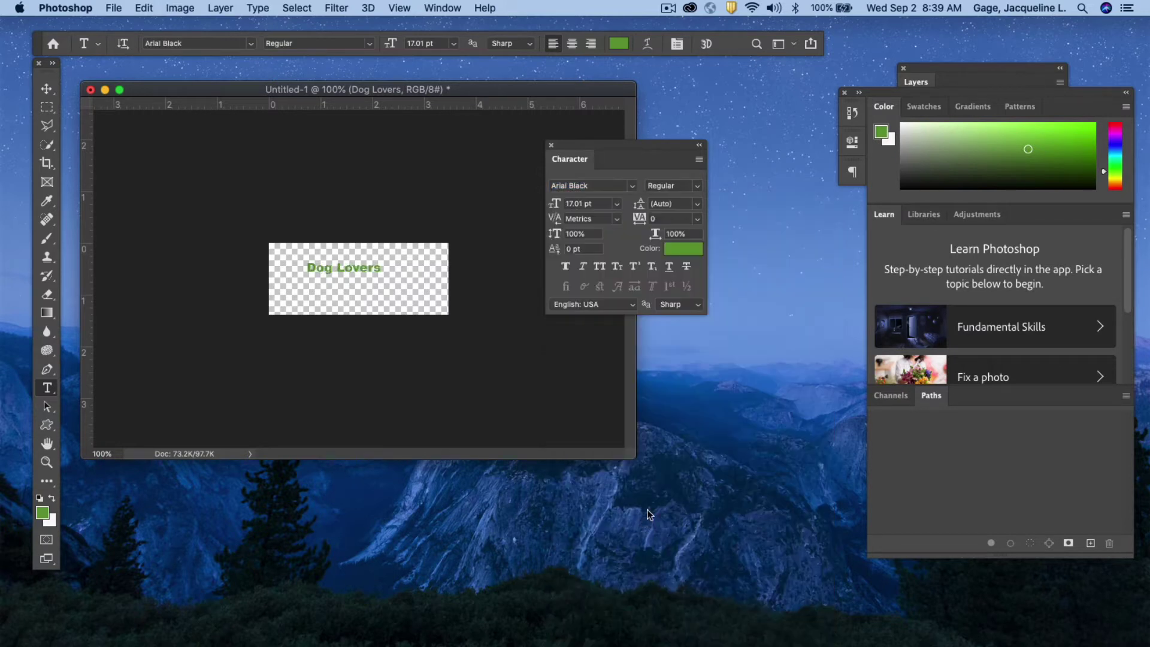
Enlarge the "Dog Lovers" text to 34 pt and move it to the middle of the canvas.
click(617, 205)
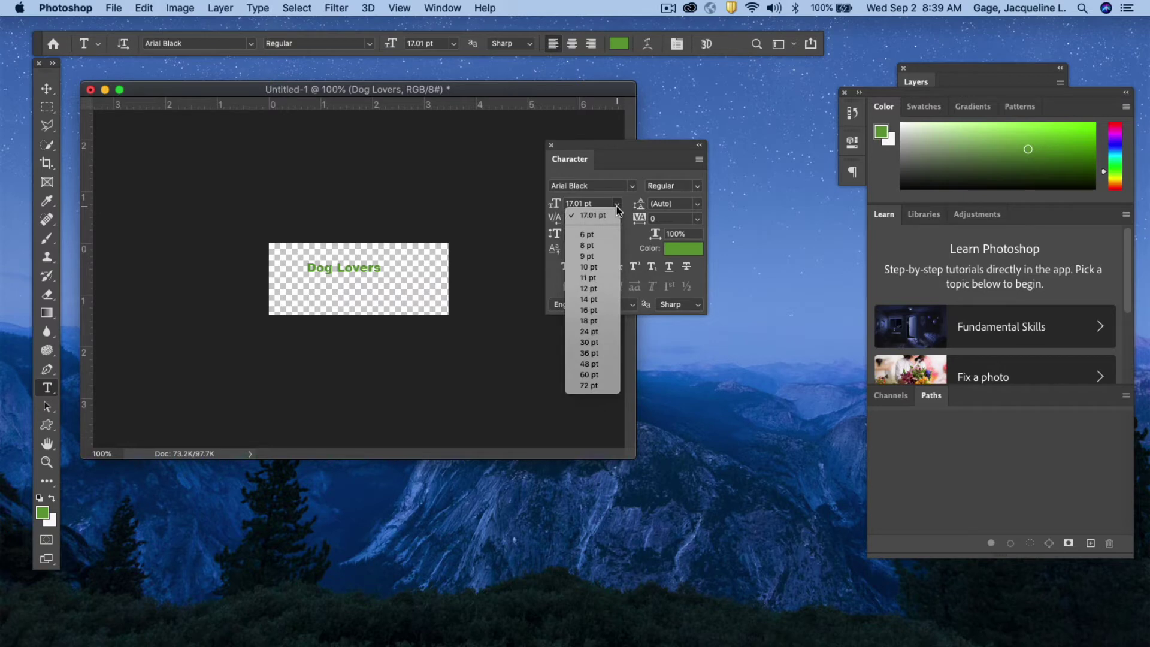
click(589, 332)
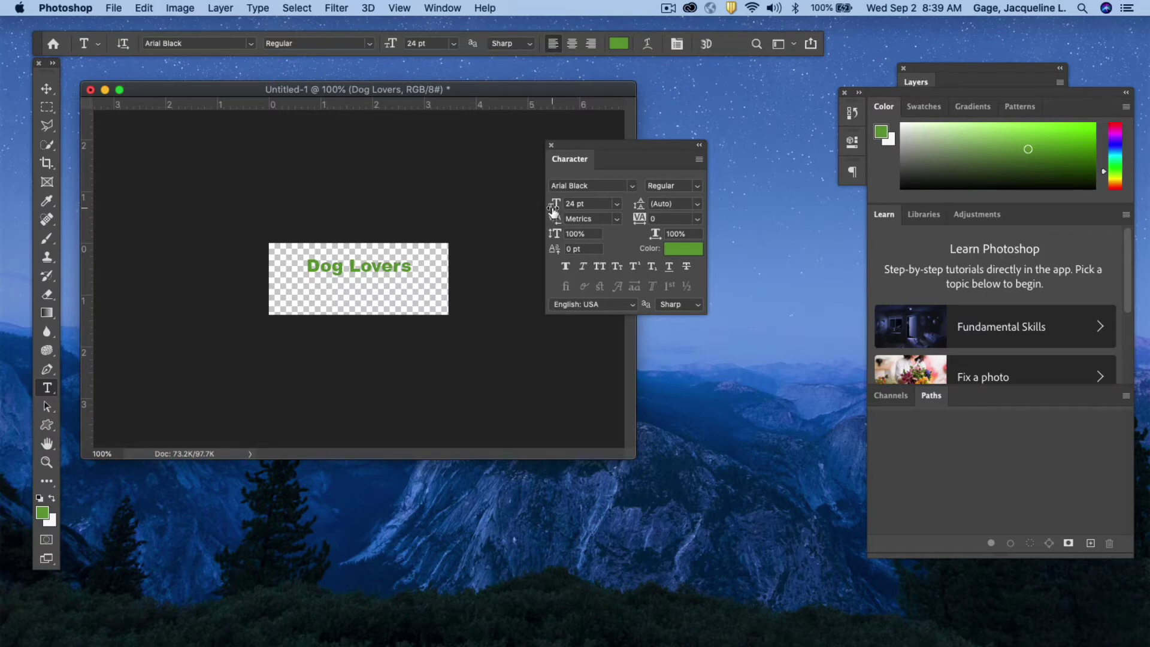
drag(556, 208, 568, 206)
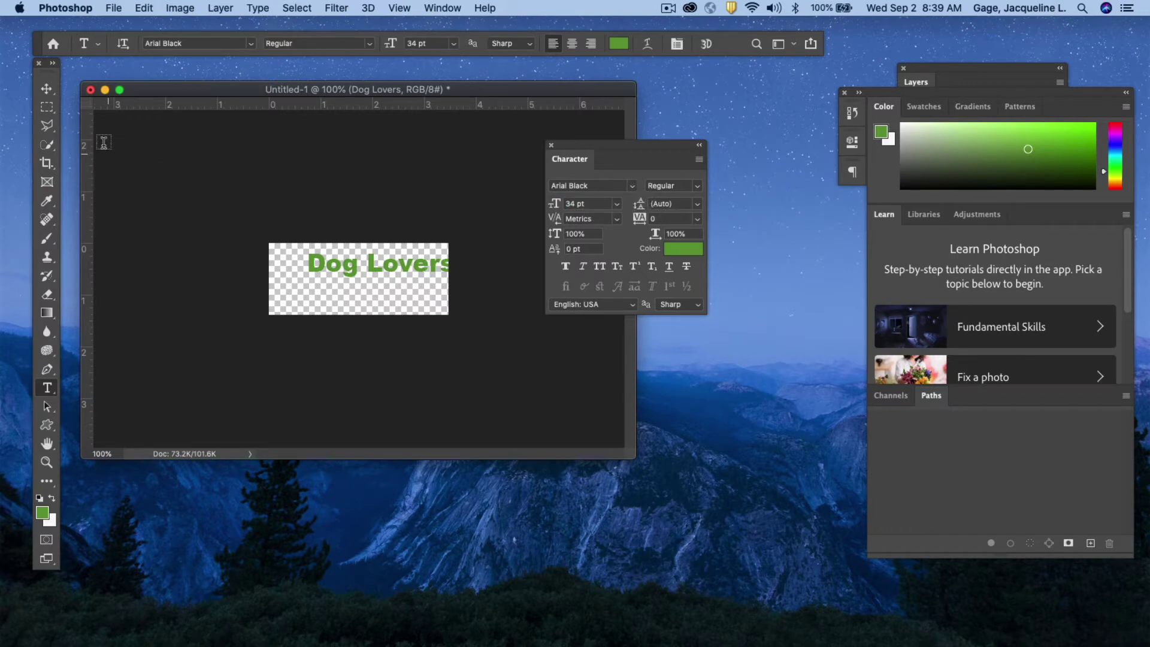
click(47, 89)
drag(404, 266, 380, 274)
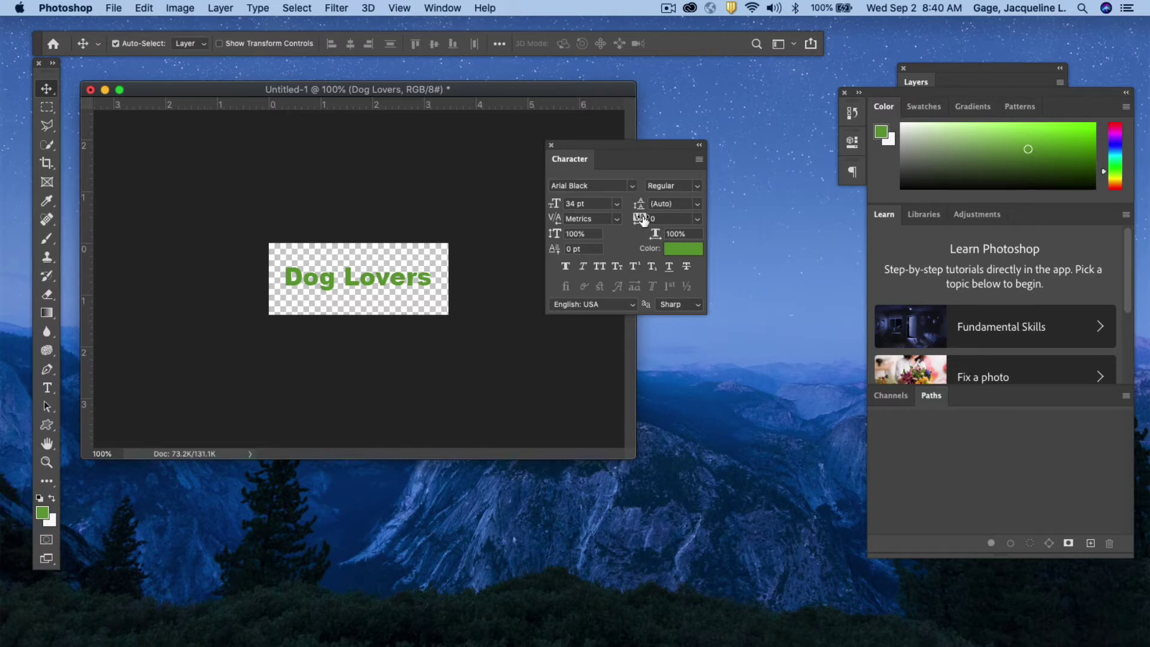
Set the text's tracking to 10 and apply All Caps, shifting the text left so it fits within the canvas.
click(696, 219)
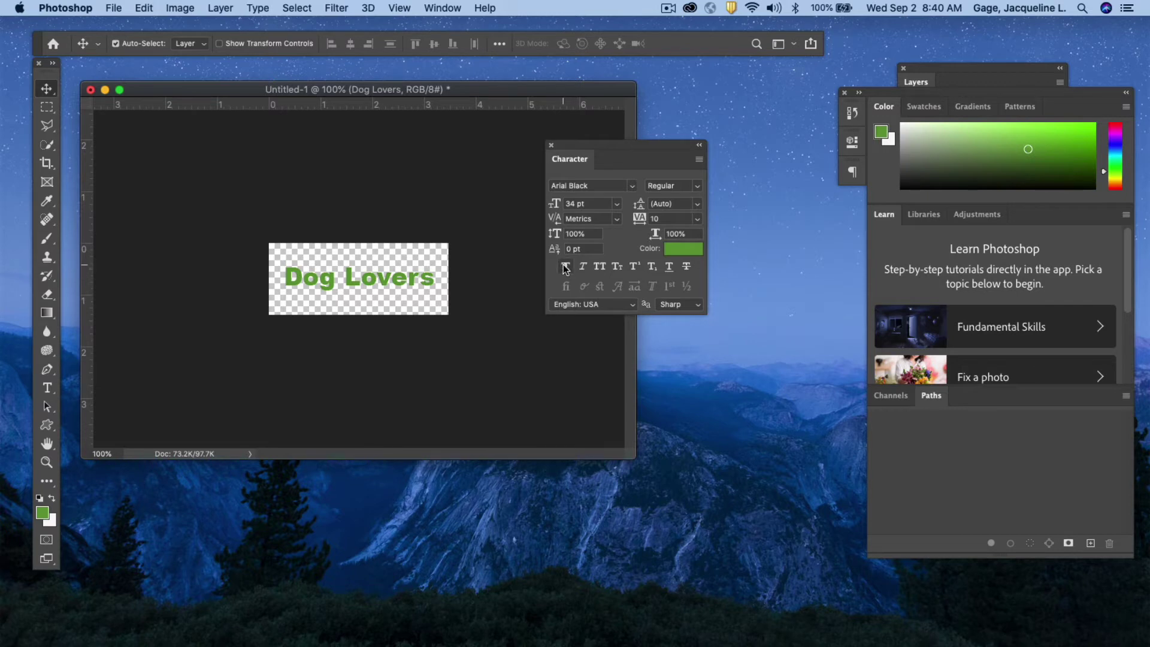
click(599, 267)
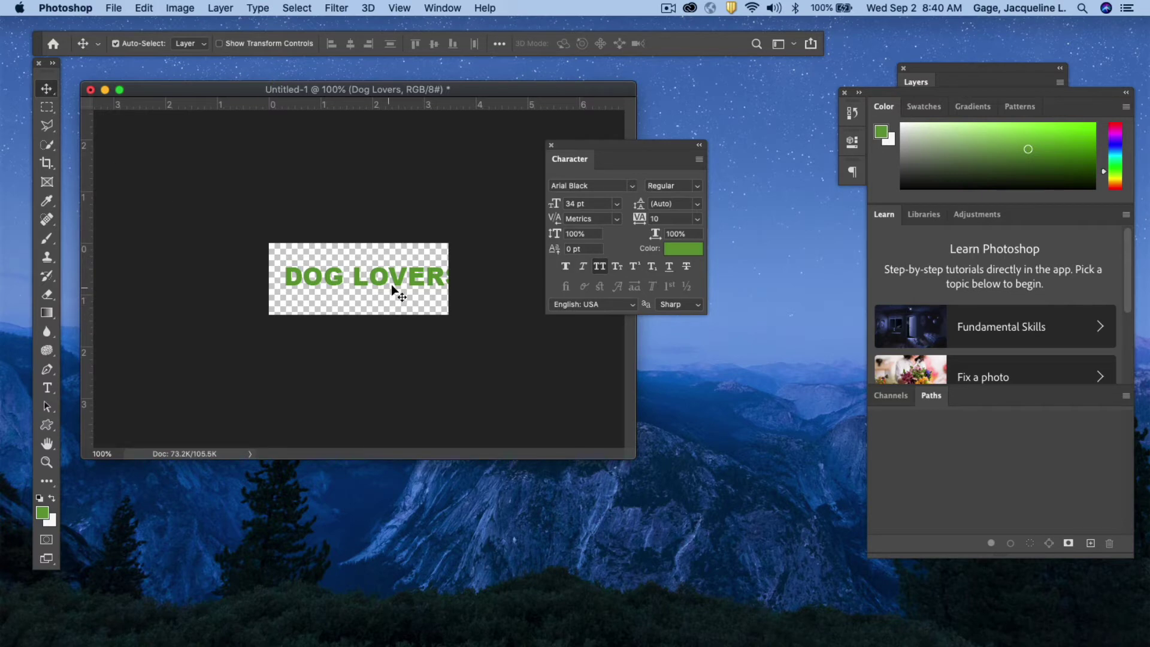
drag(393, 289, 381, 284)
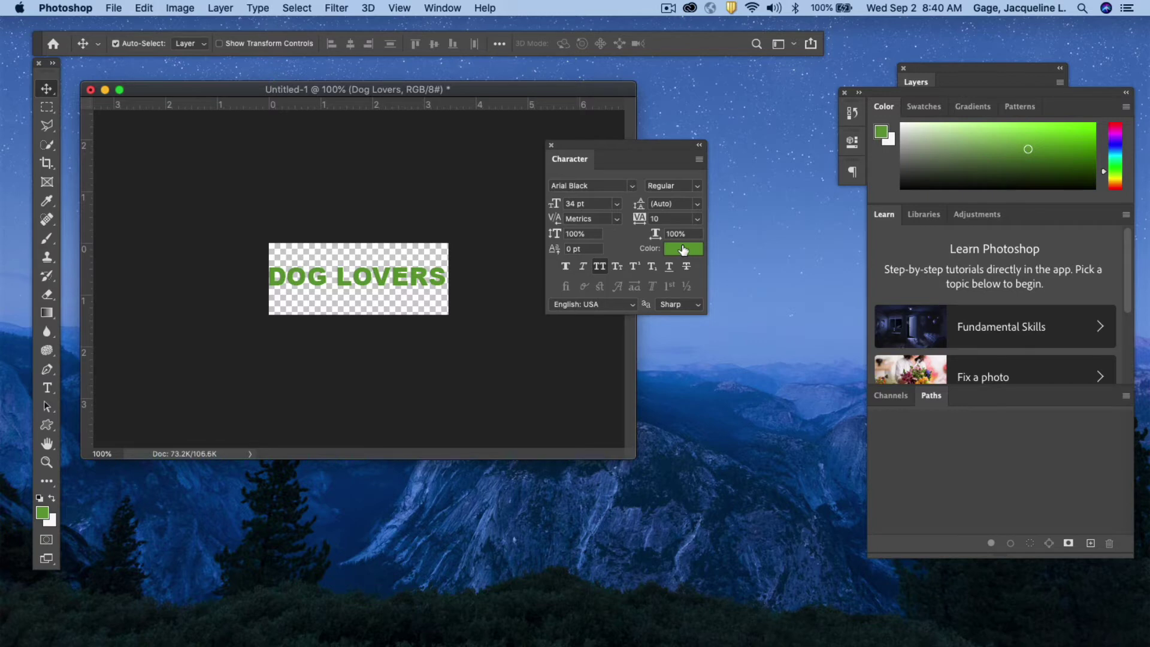
Change the color of the "DOG LOVERS" text to brown, hex 816113.
click(682, 249)
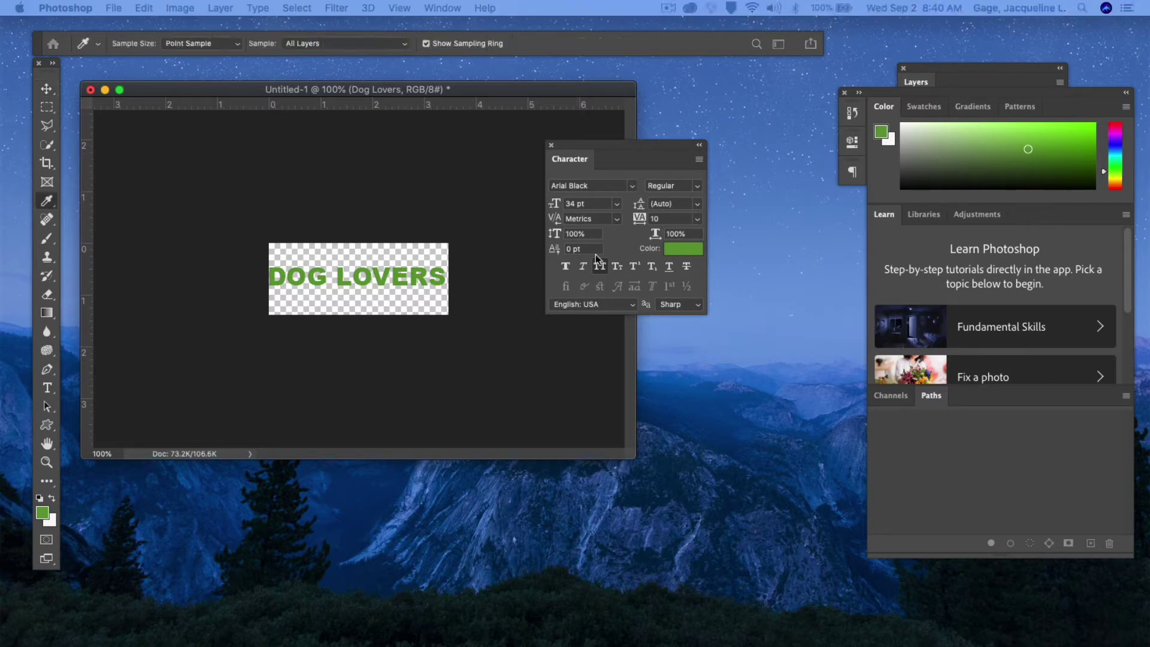
drag(346, 207, 588, 161)
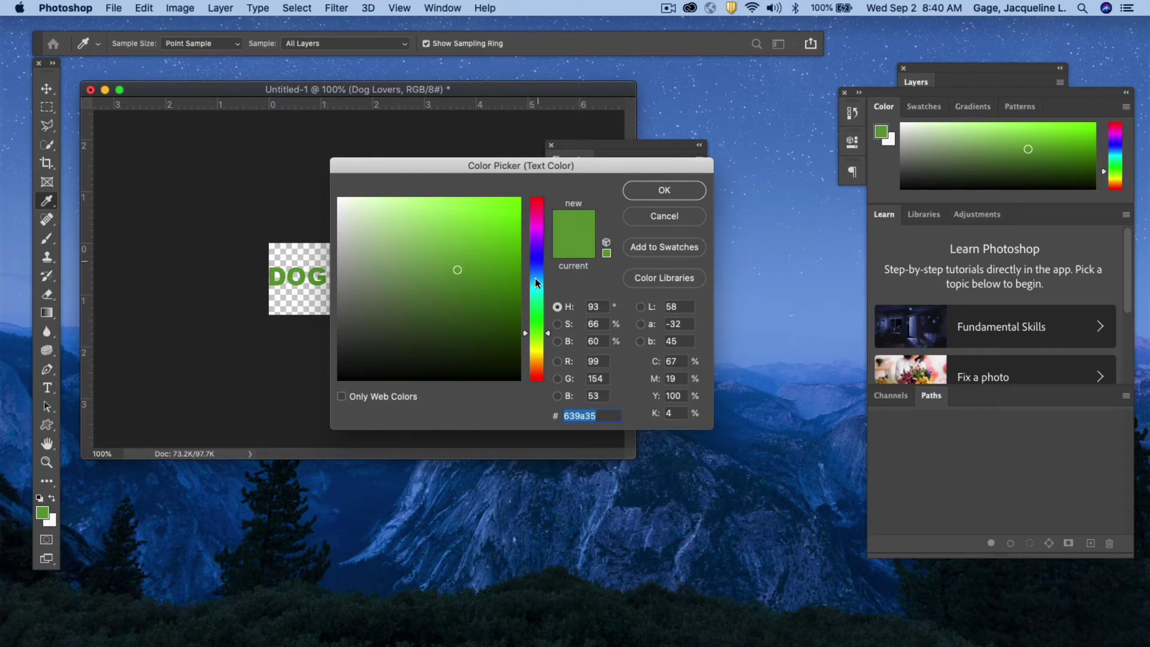
click(537, 360)
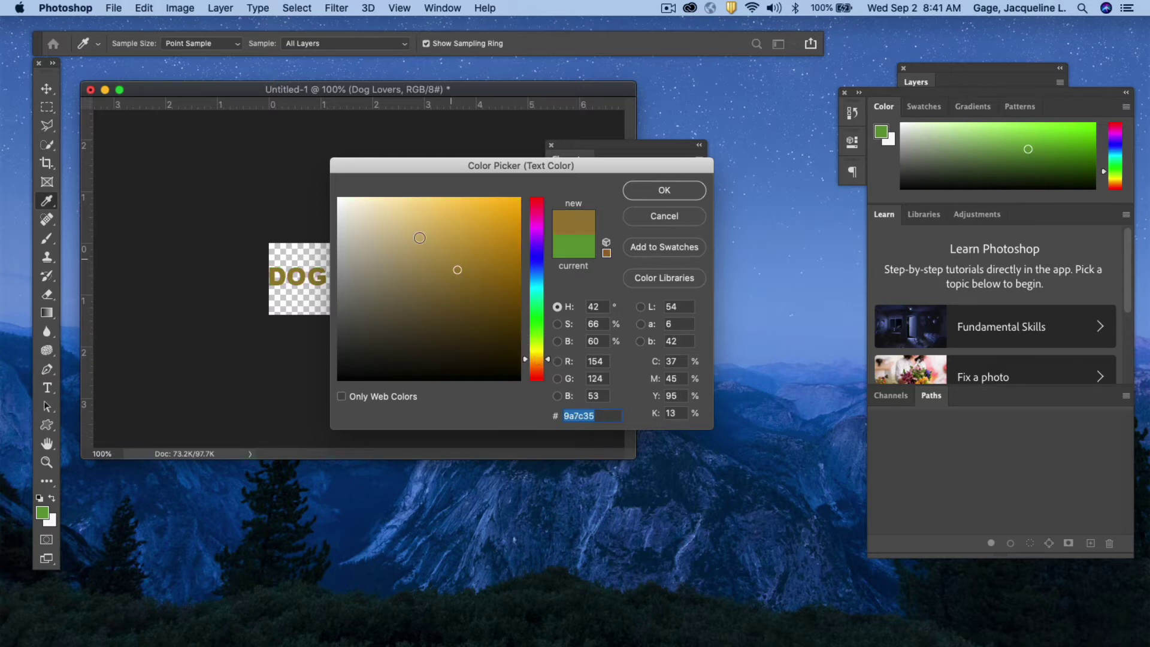
click(493, 287)
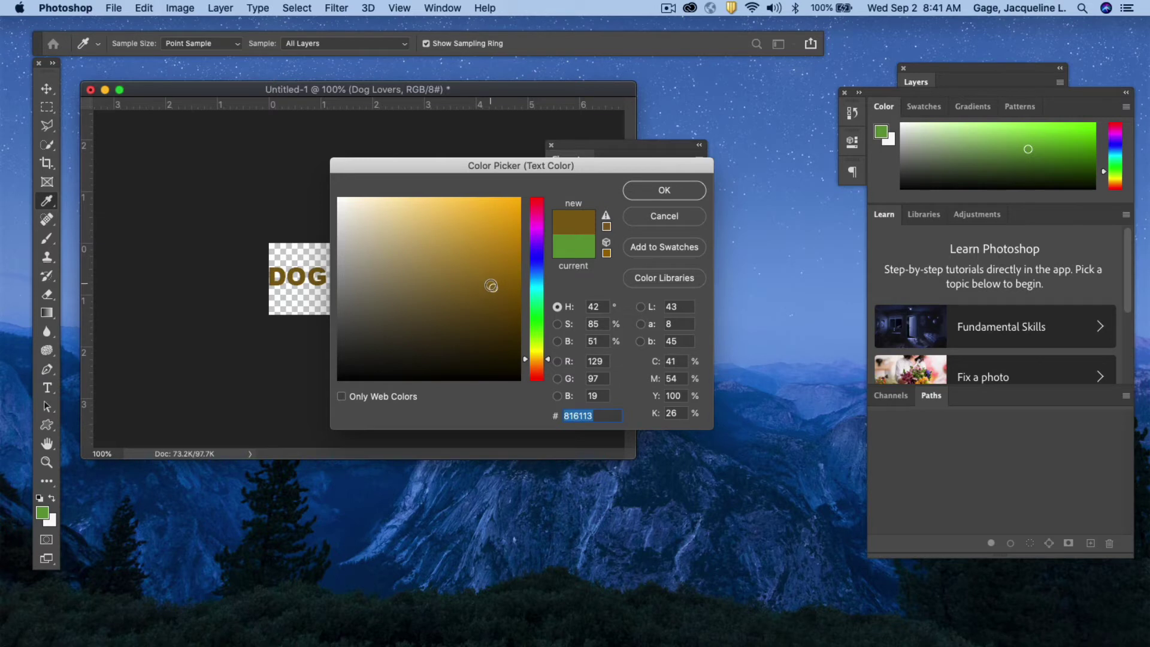
click(678, 189)
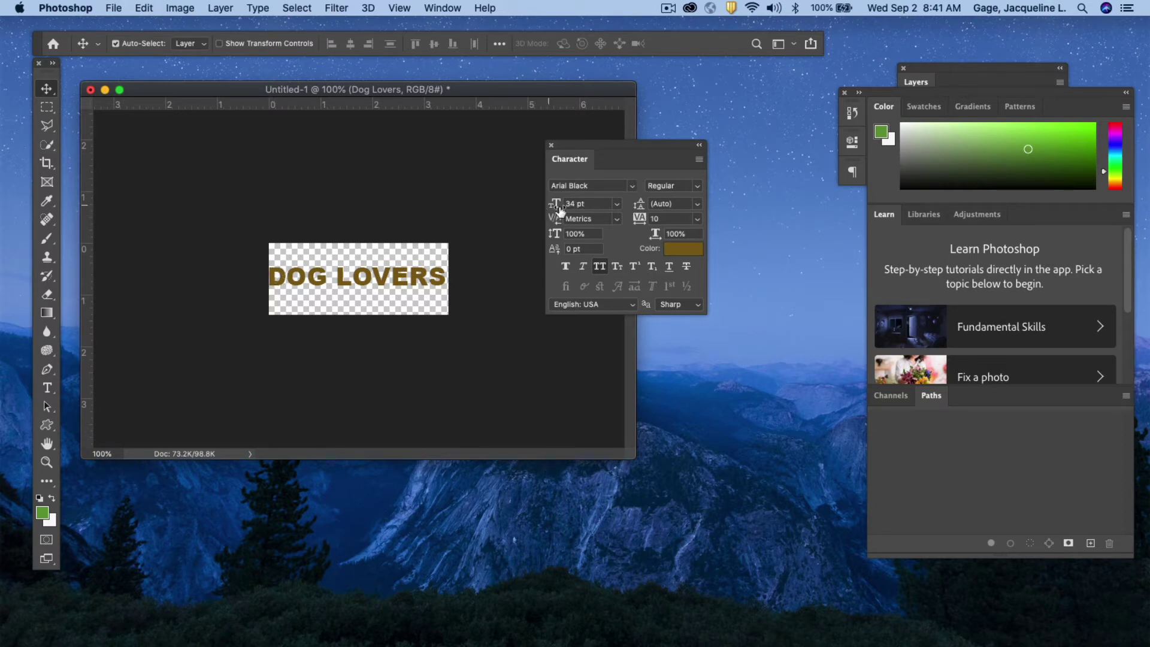
Reduce the "DOG LOVERS" text to 32 pt and center it near the lower edge of the canvas.
drag(588, 203, 540, 204)
text(32)
key(Return)
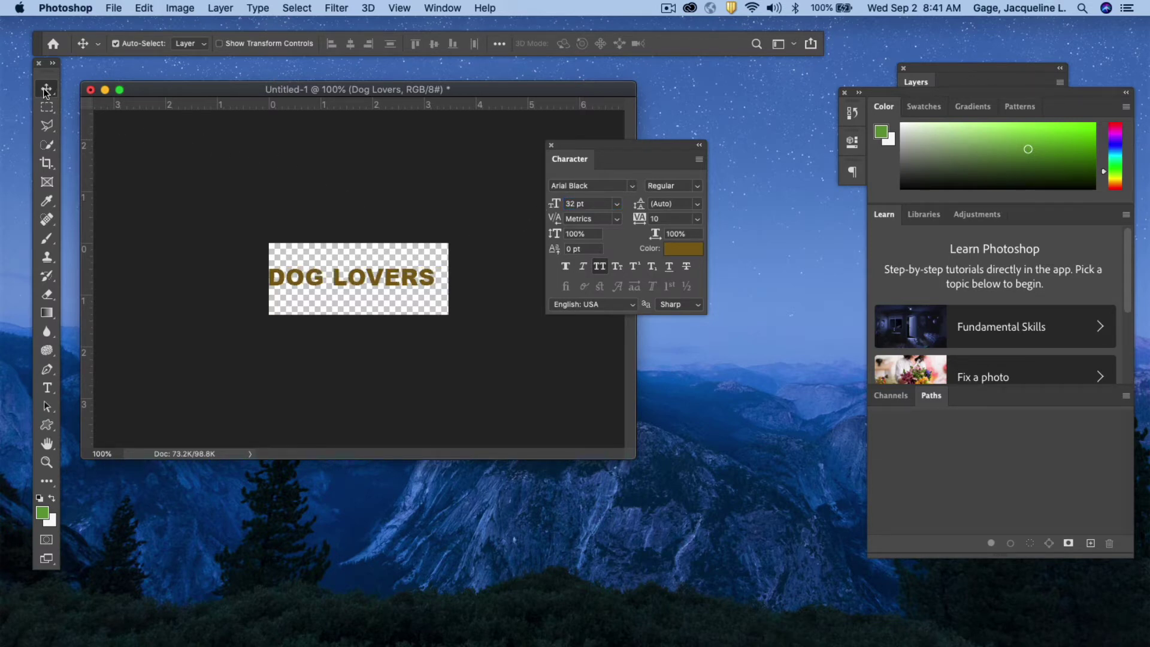
drag(341, 282, 349, 297)
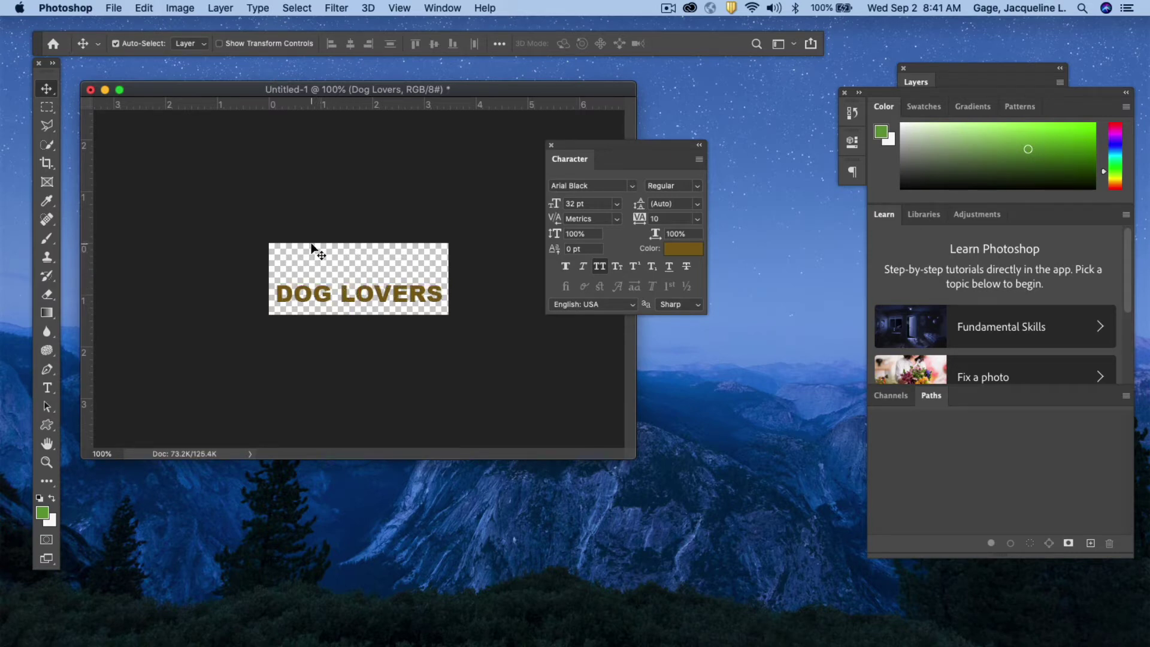
Activate the Custom Shape tool and close the Character panel.
click(49, 427)
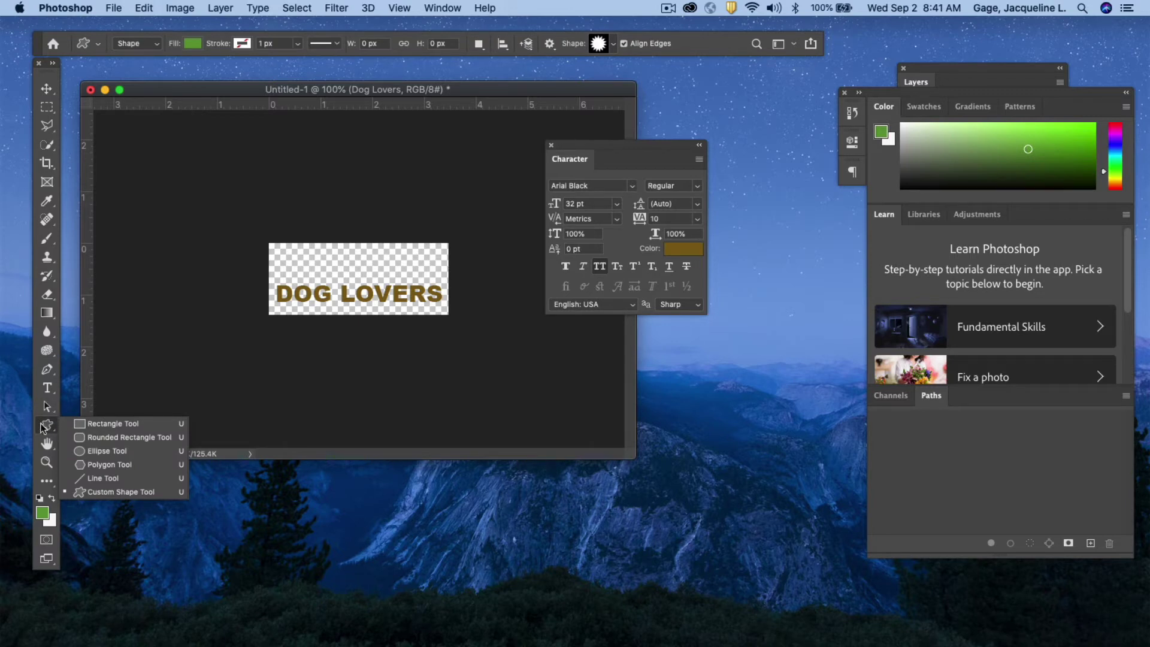
click(87, 423)
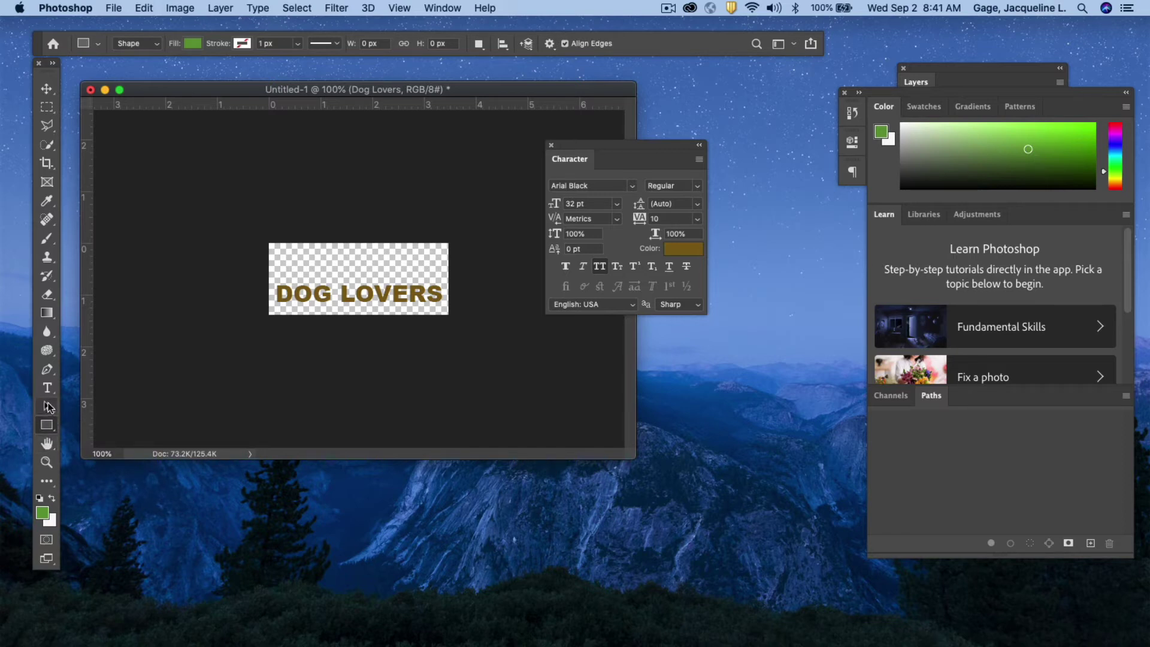
click(52, 424)
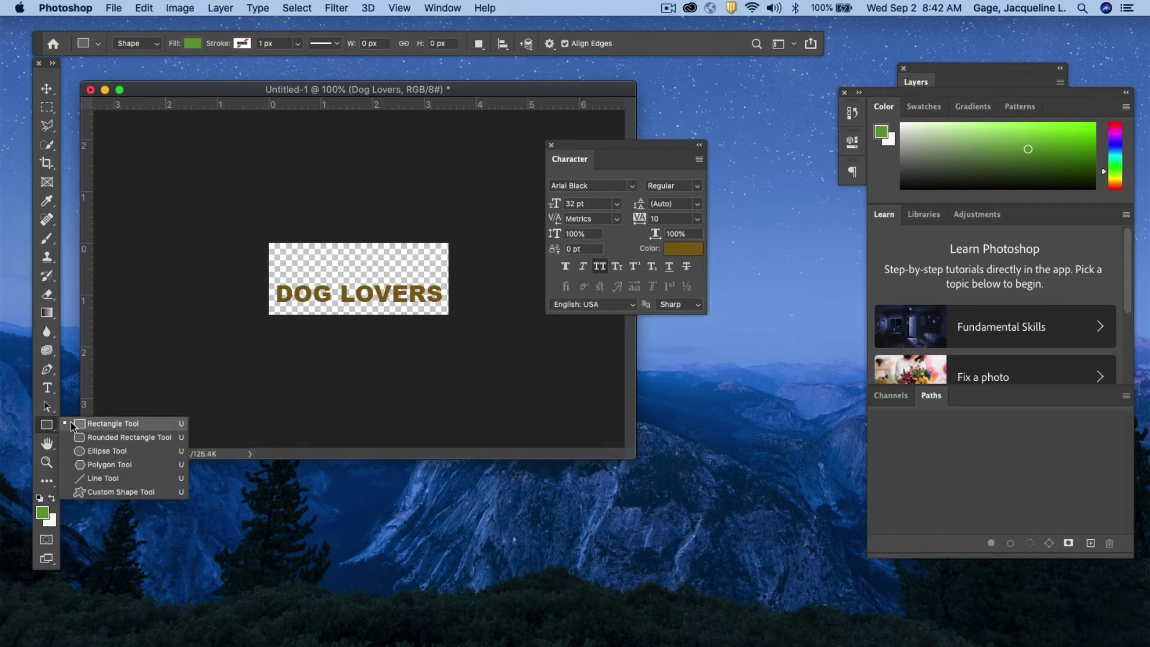
click(93, 491)
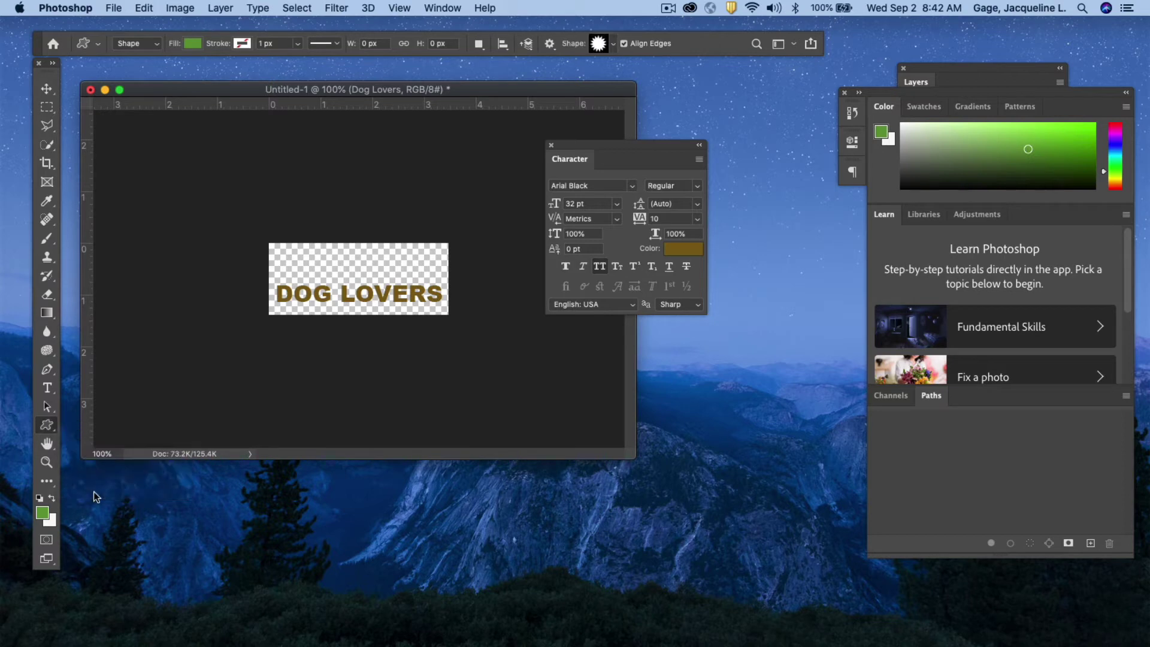
click(551, 144)
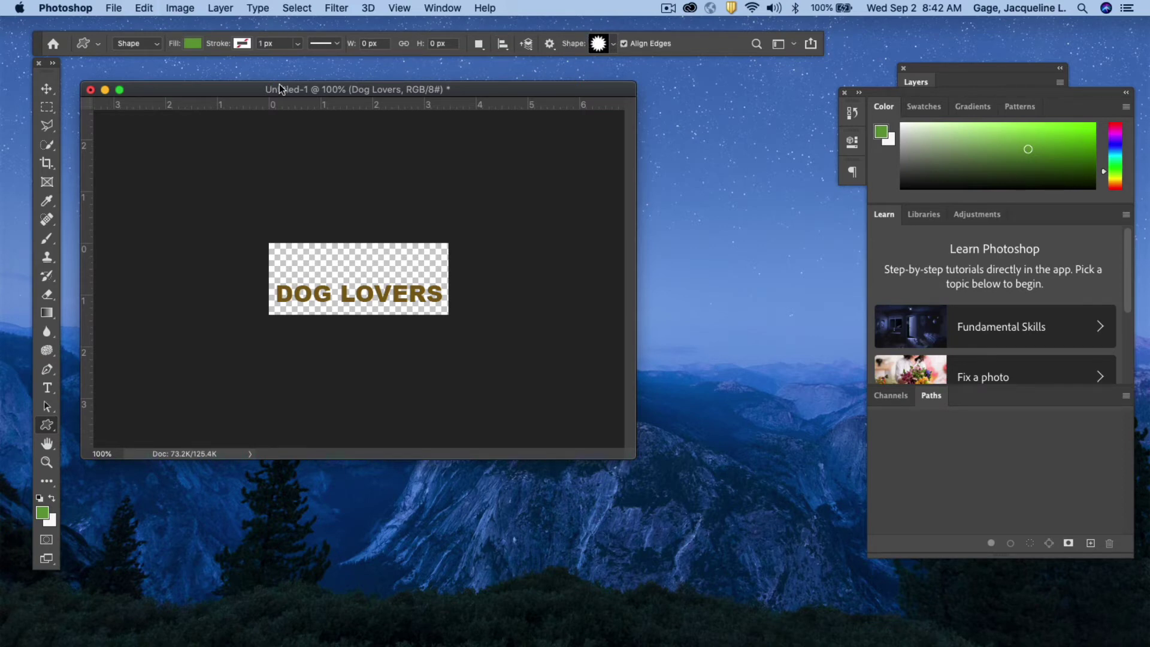
Set the custom shape's fill to the recently used brown of the text.
click(193, 41)
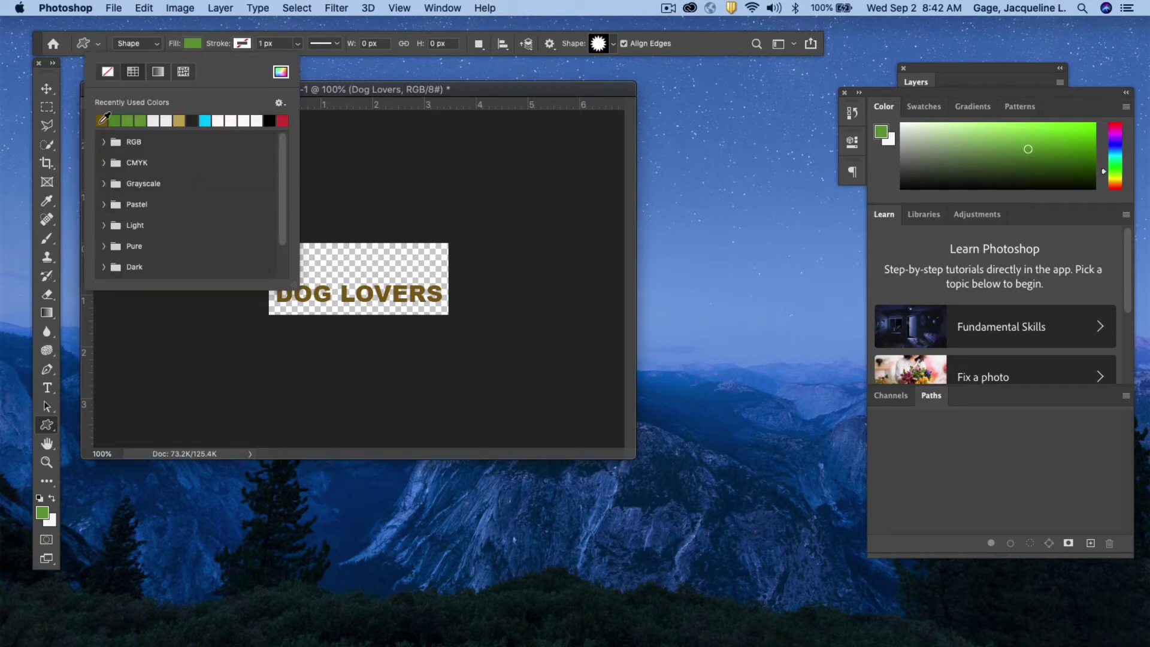
click(102, 120)
click(464, 31)
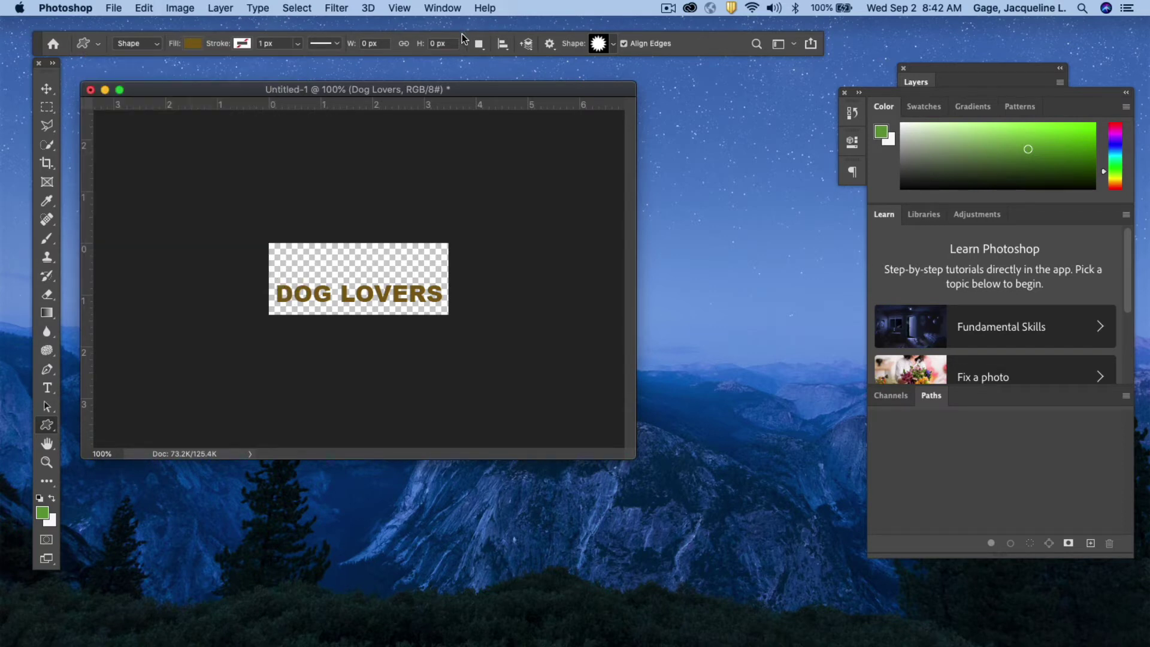
Examine the available custom shapes and the Shapes panel's options, such as Legacy Shapes and More, and close the panel.
click(616, 44)
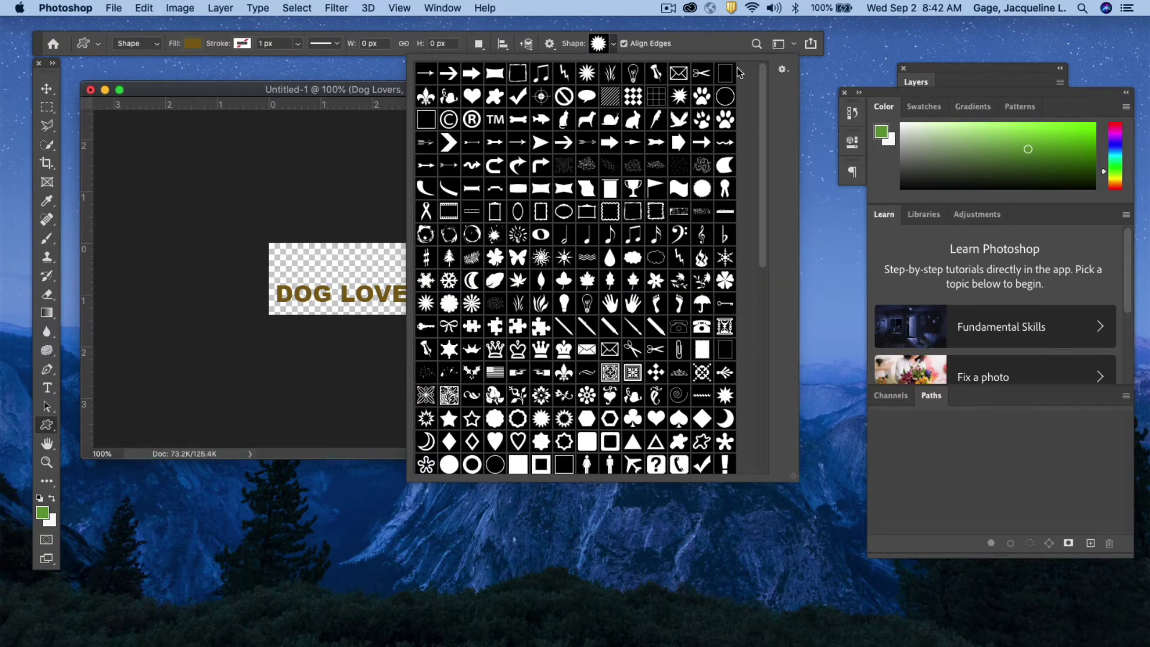
scroll(666, 226, down, 5)
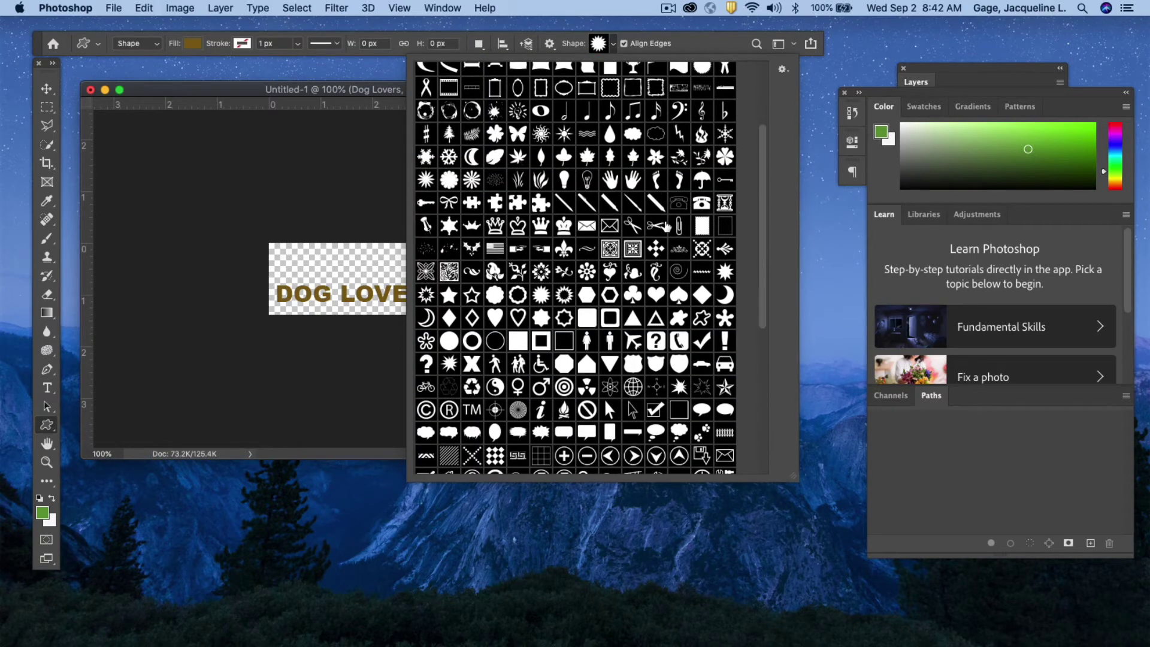
scroll(667, 226, up, 5)
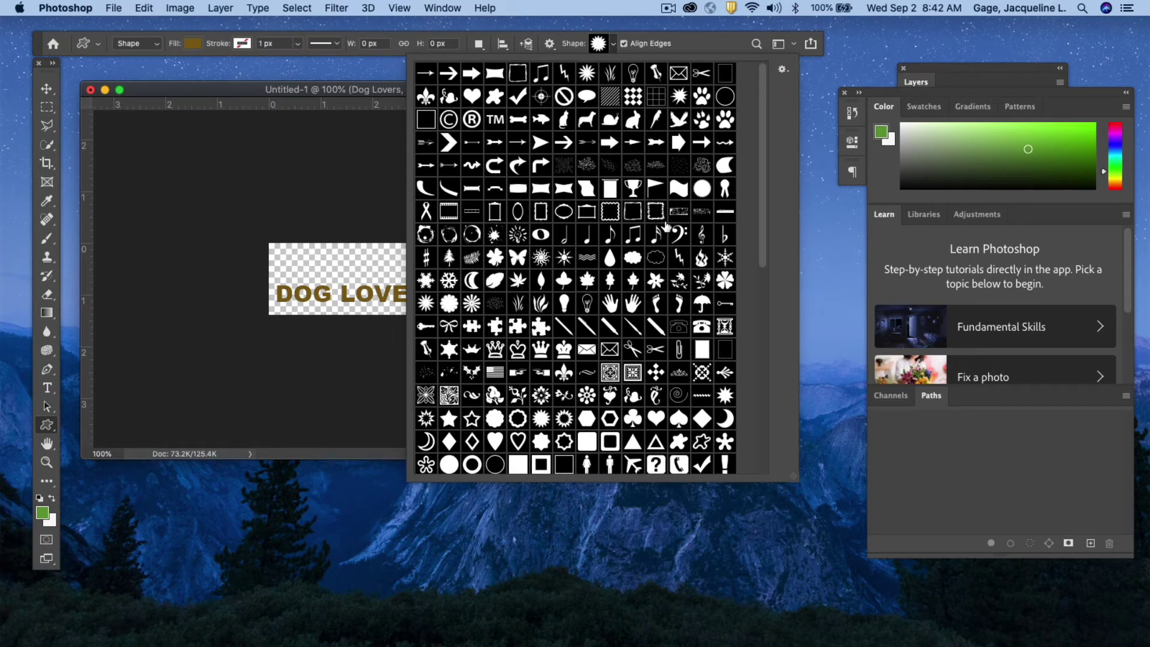
click(719, 40)
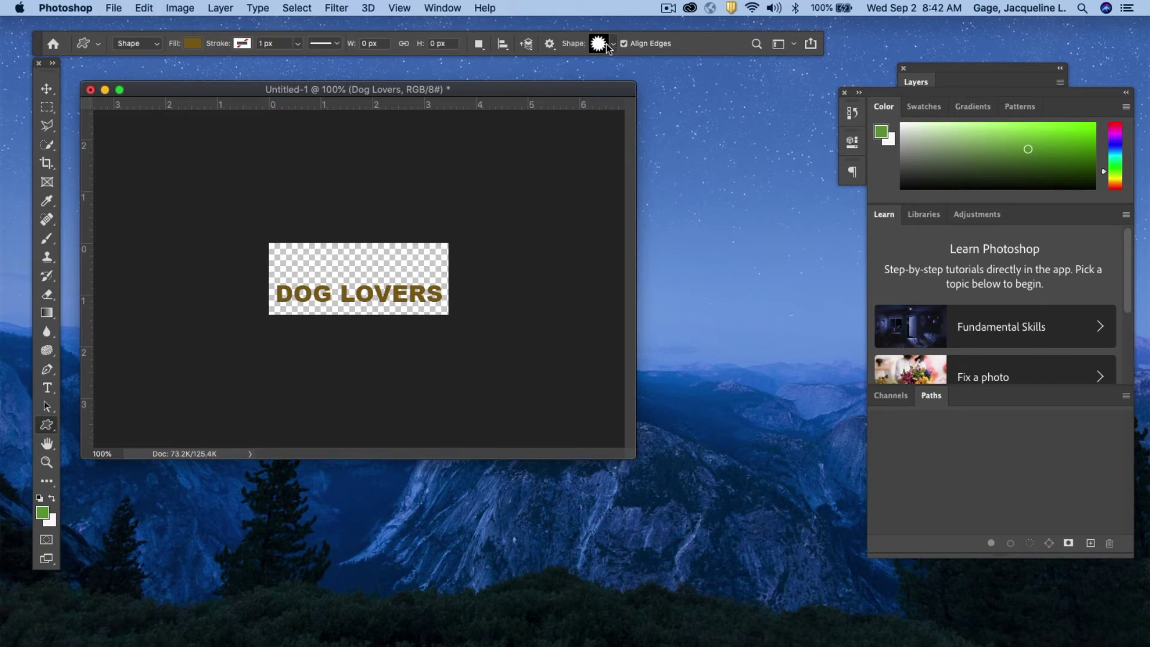
click(443, 9)
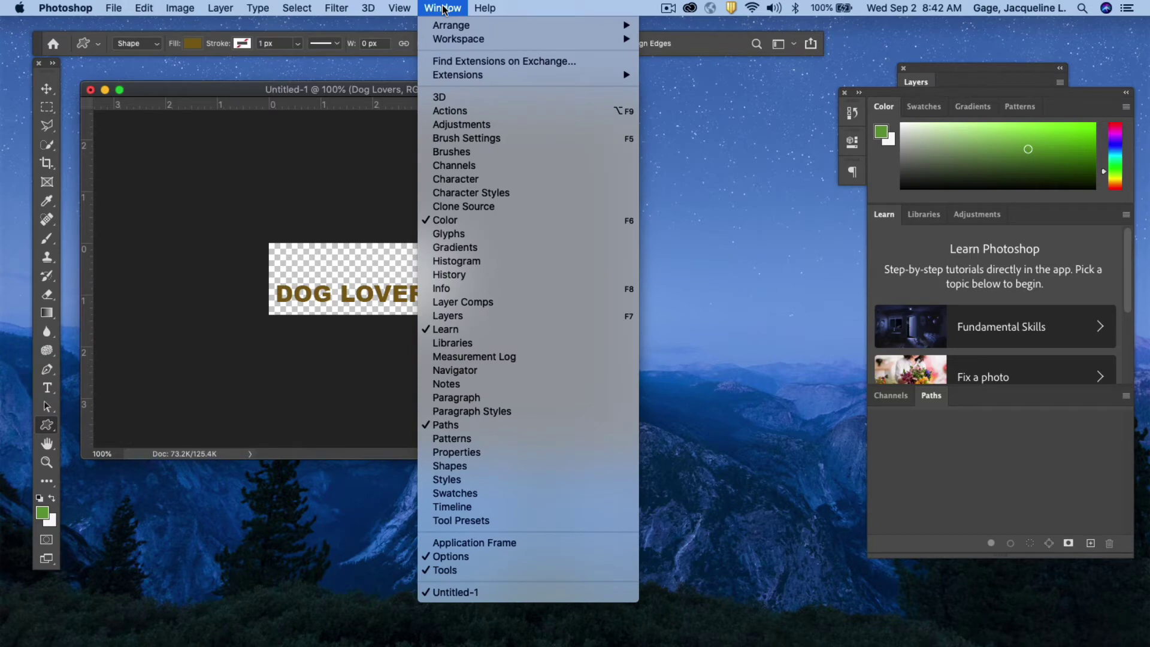
click(459, 467)
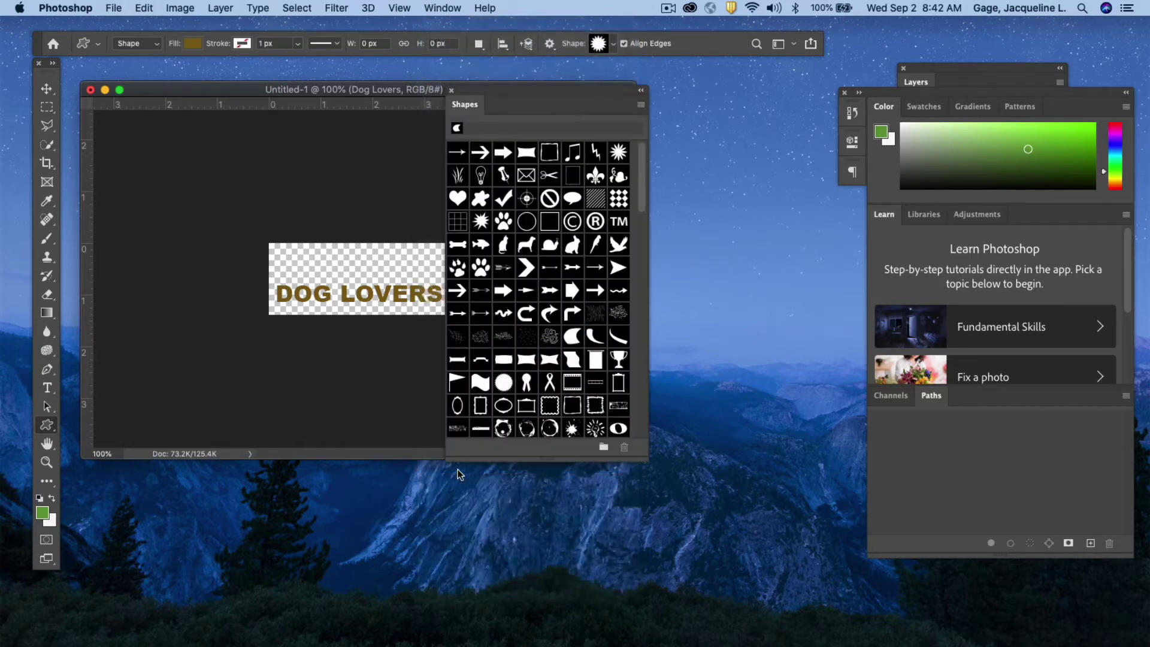
drag(489, 89, 448, 119)
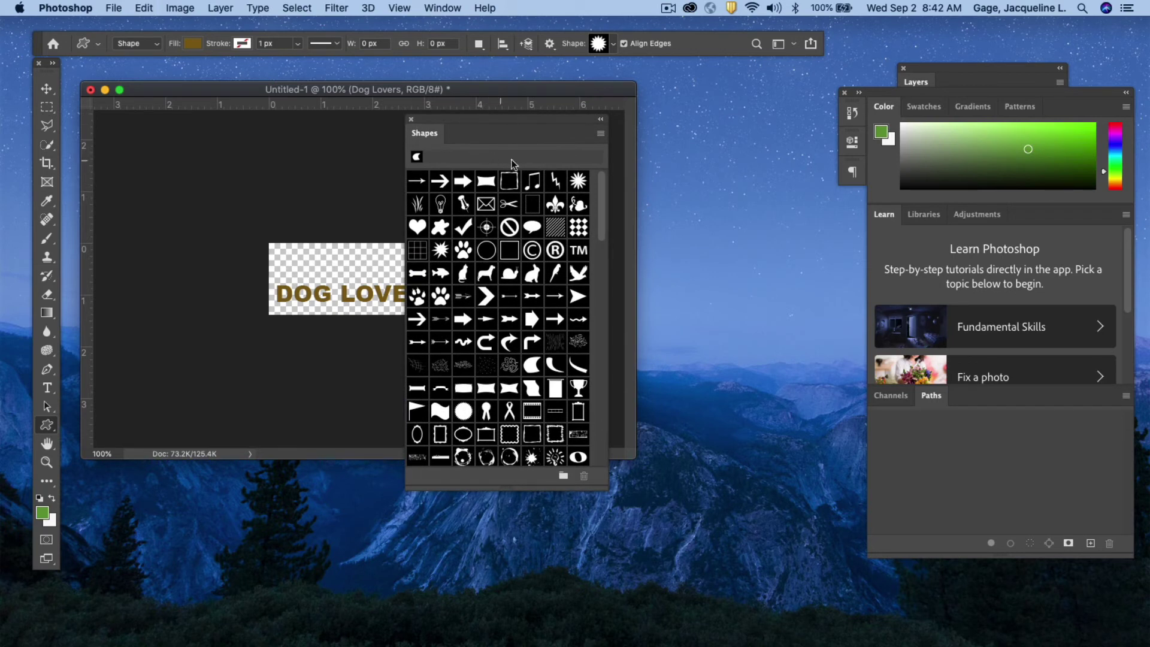
click(601, 134)
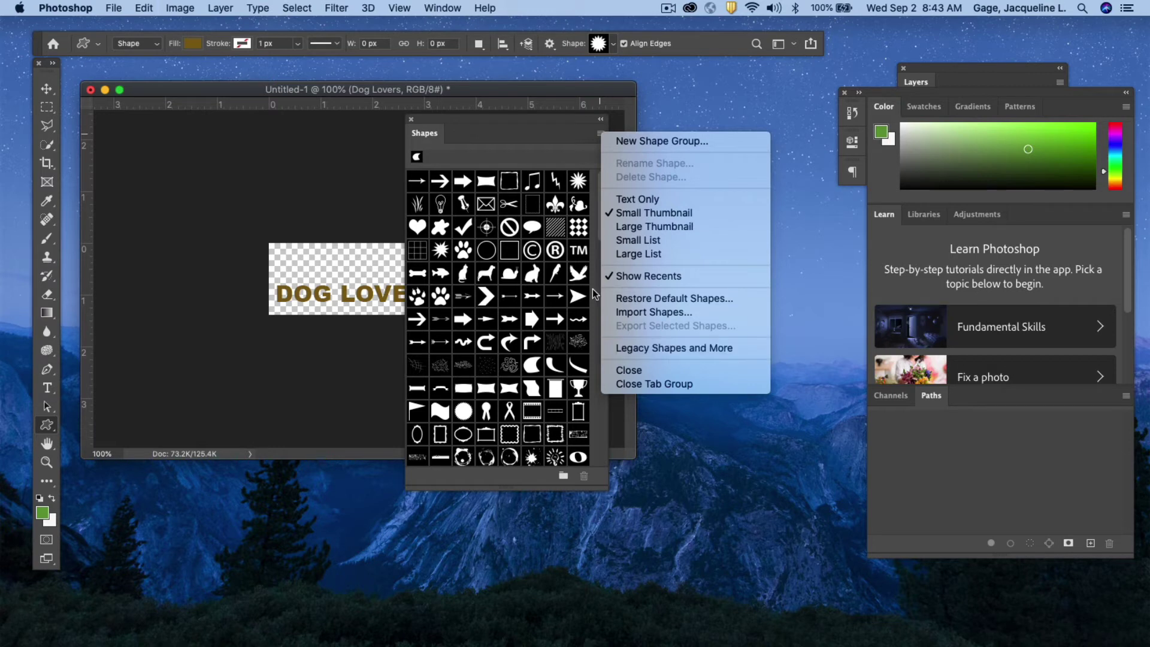
click(471, 121)
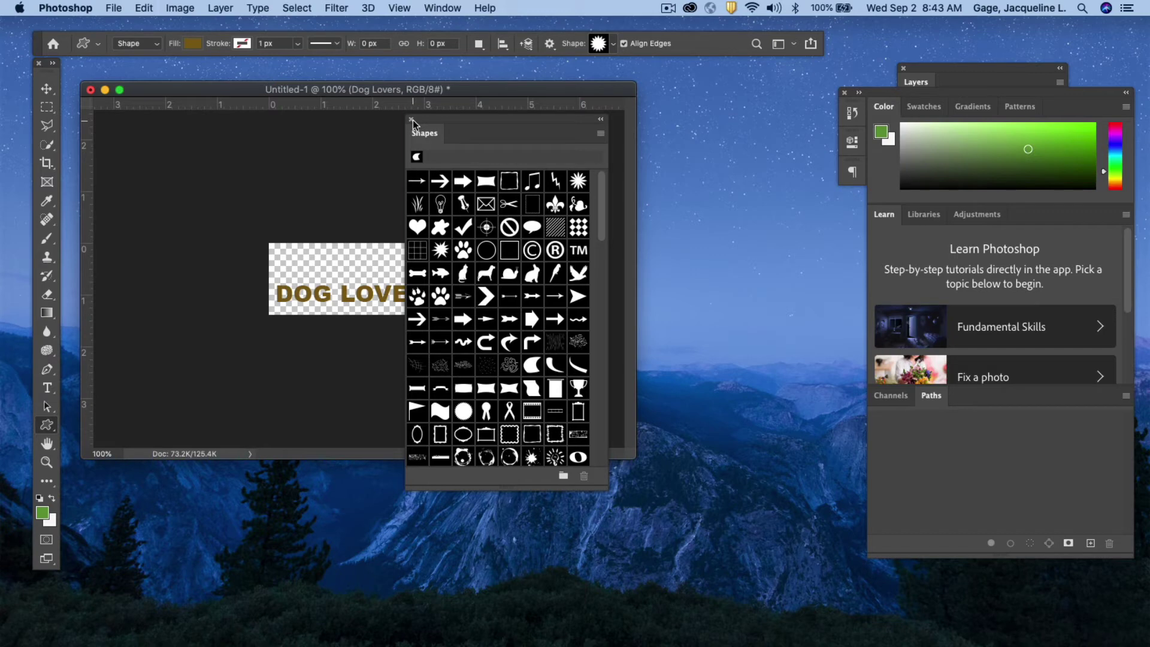
click(411, 119)
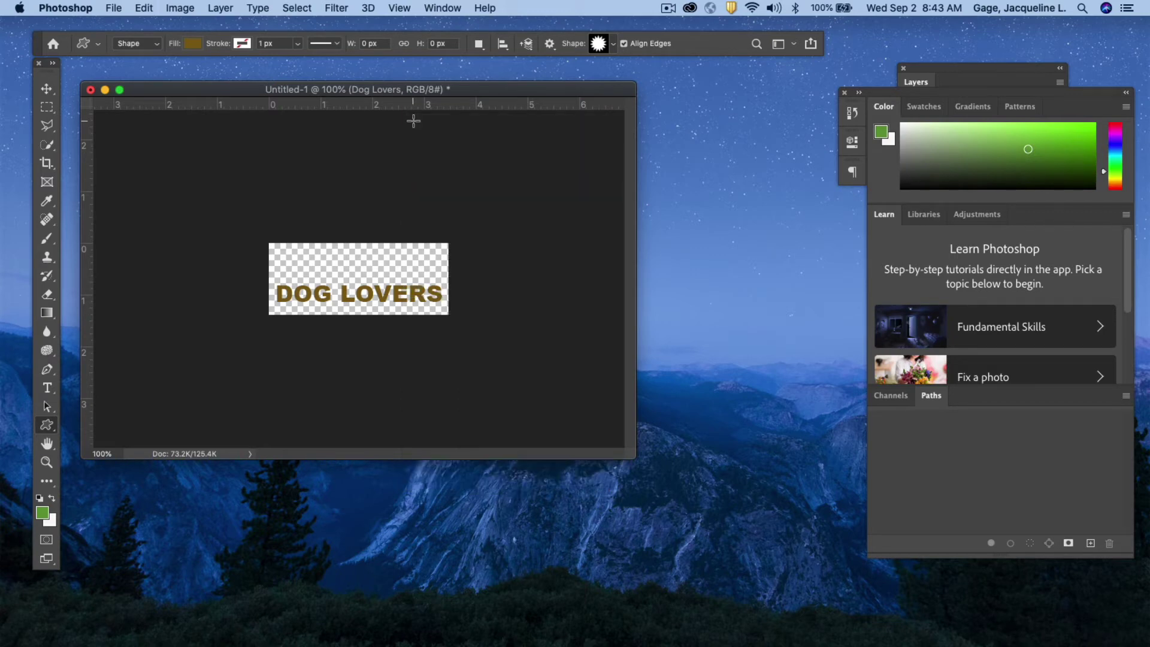
Draw a paw print custom shape about 46 px wide and high, centered above the "DOG LOVERS" text.
click(612, 45)
scroll(626, 234, down, 3)
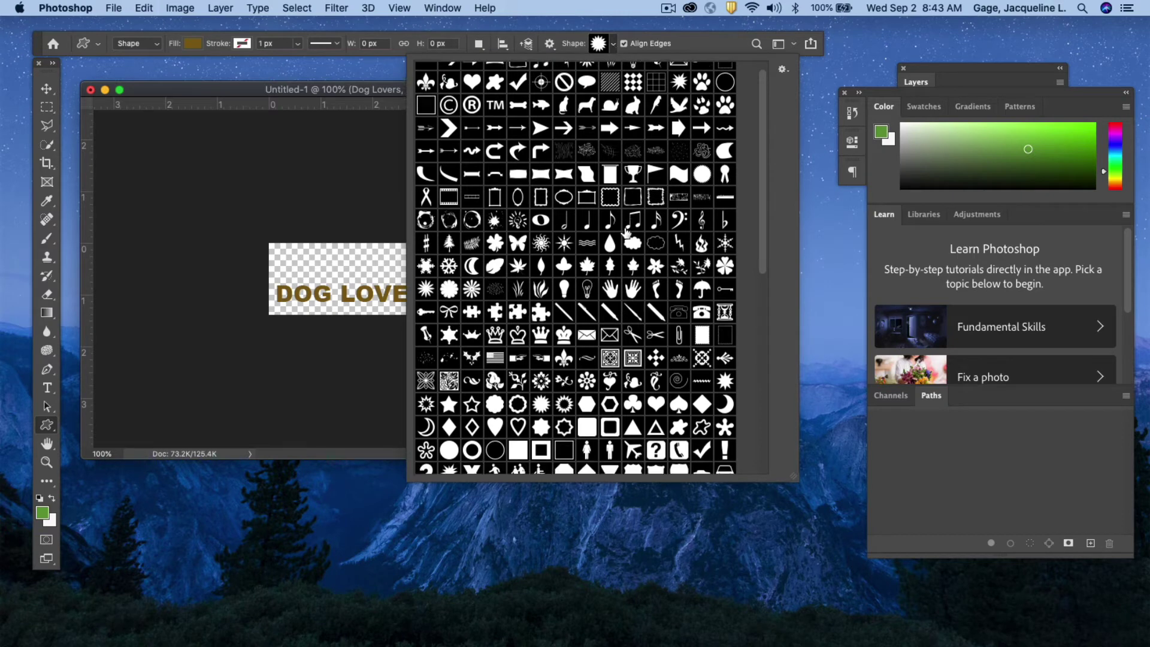
scroll(627, 233, up, 3)
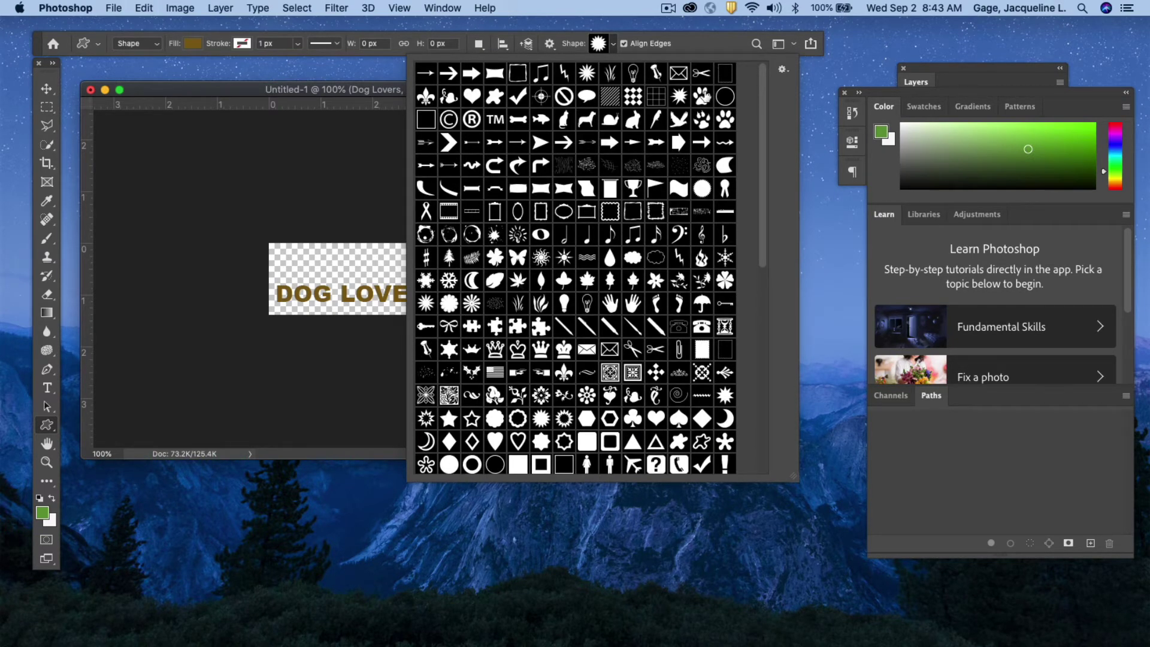
click(701, 97)
click(345, 247)
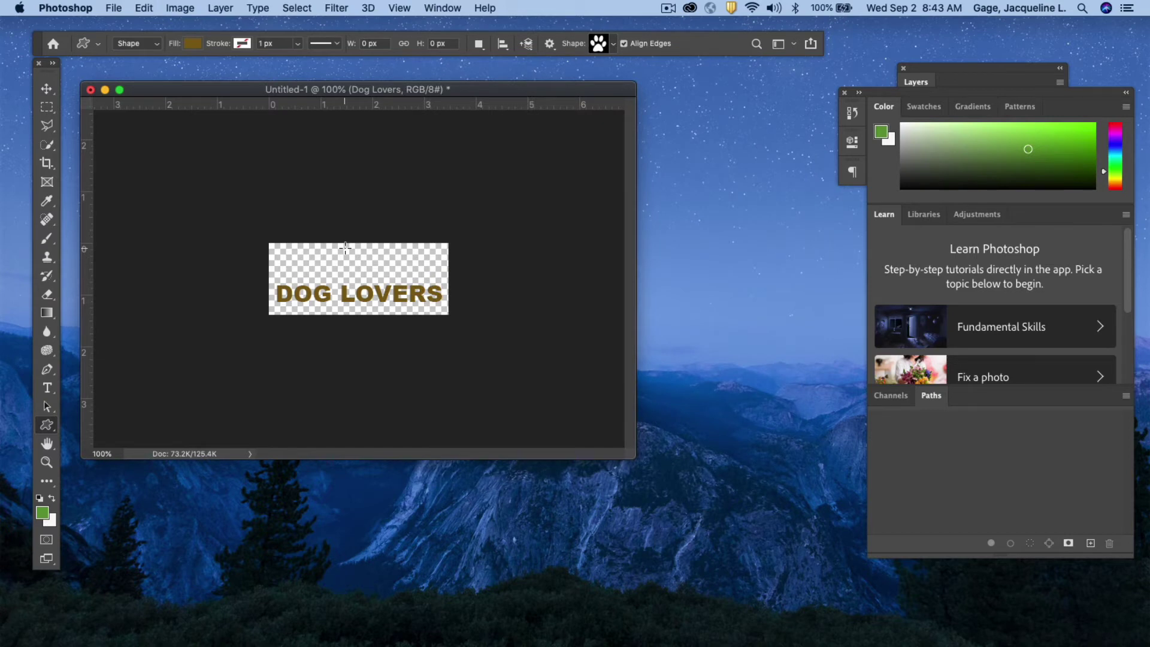
drag(345, 248, 431, 279)
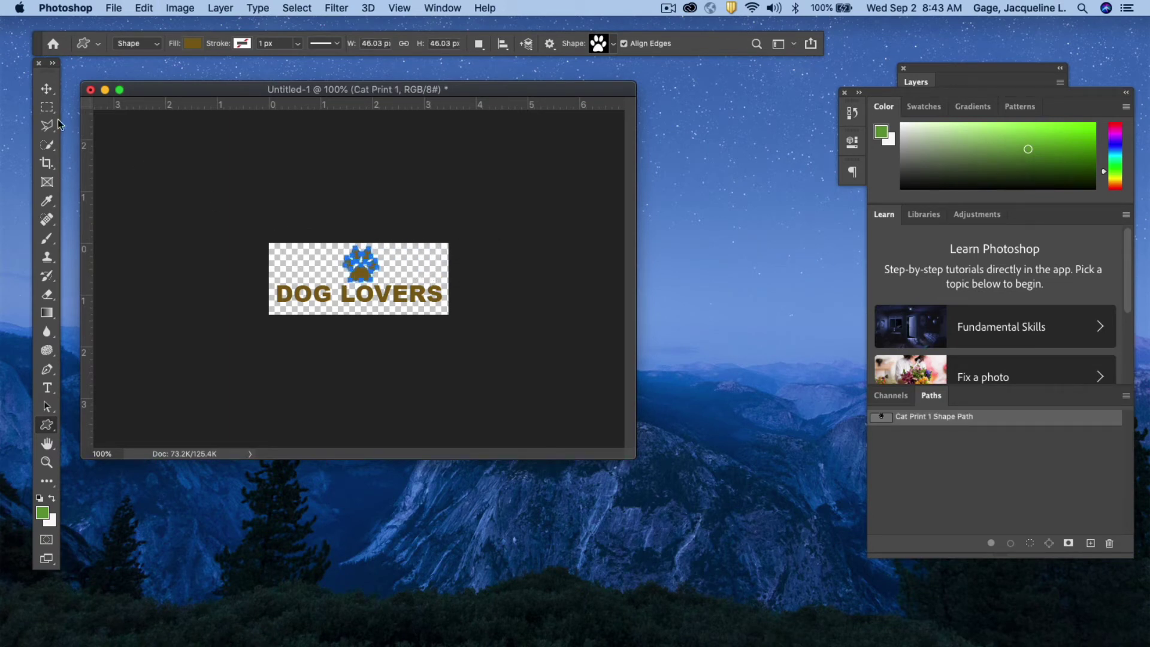
click(46, 89)
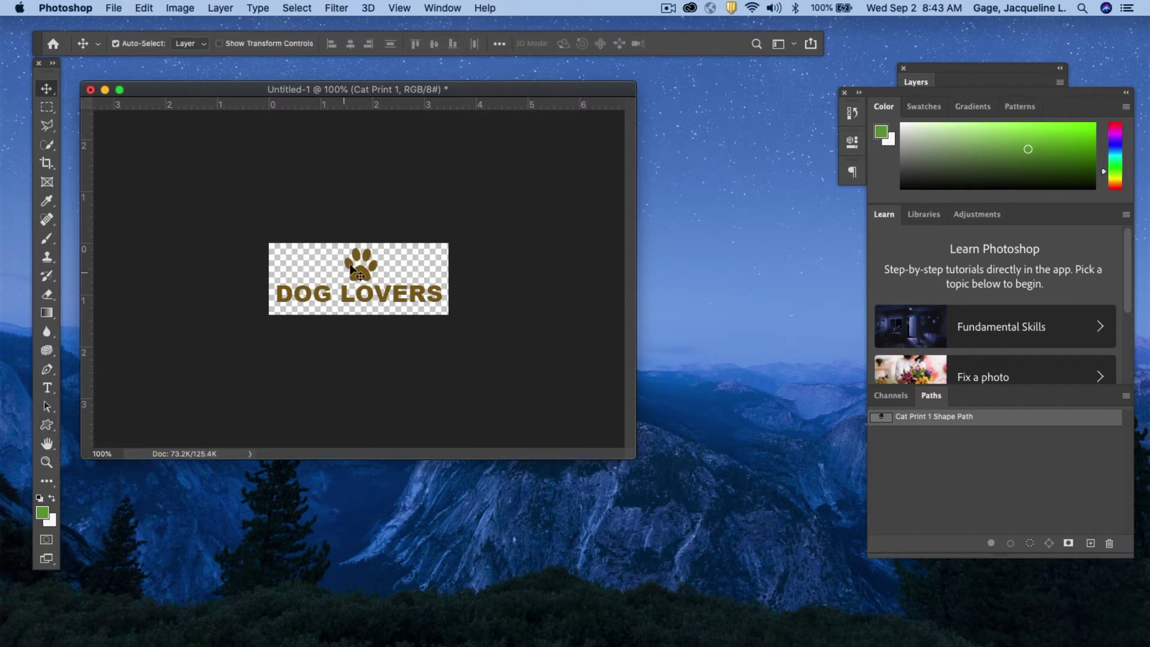
mouse_move(350, 273)
mouse_down()
mouse_move(361, 265)
mouse_move(348, 272)
mouse_up()
Place the Layers panel beside the document window, lengthen it, and turn off Auto-Select for the Move tool.
drag(780, 90, 678, 96)
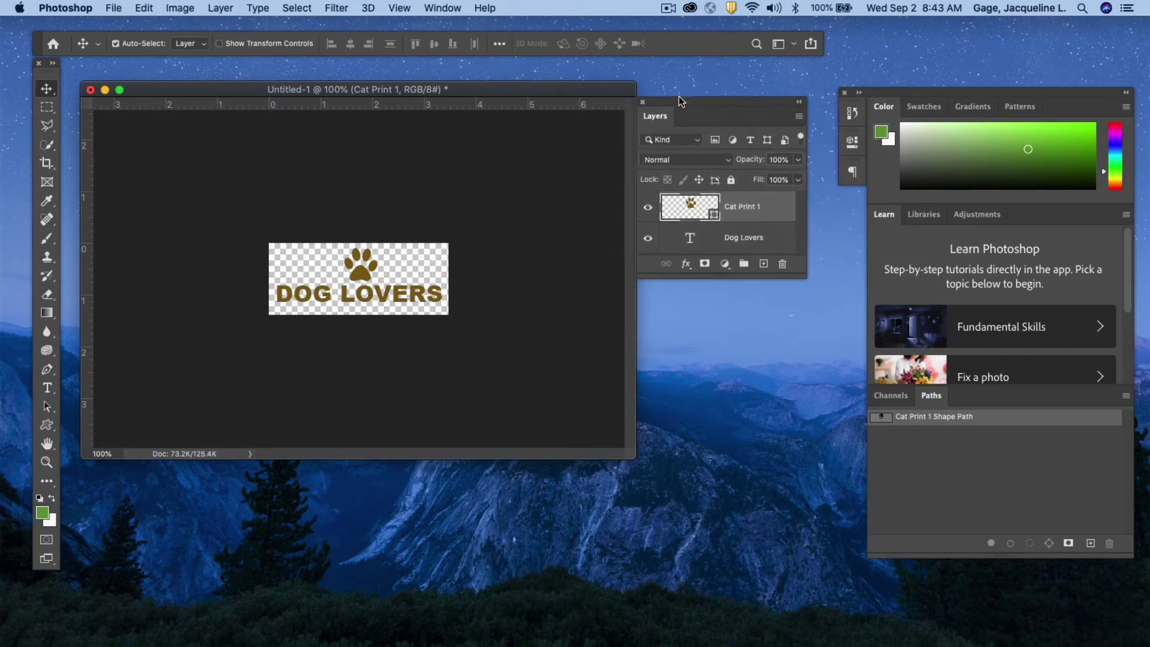
drag(752, 272, 719, 378)
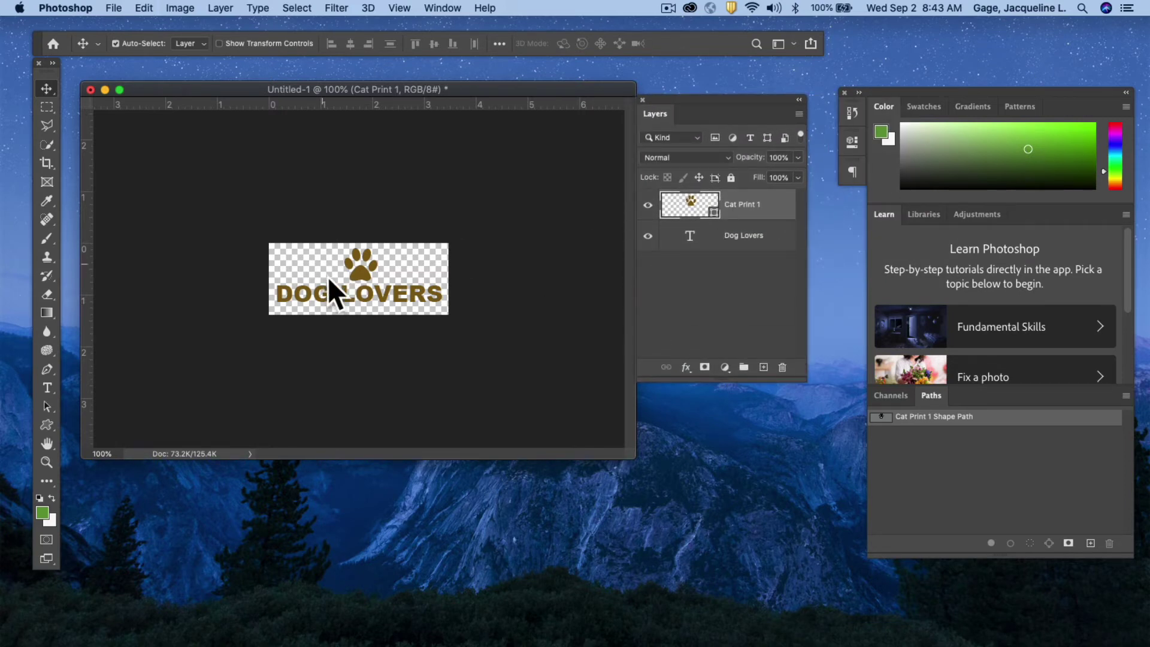
click(367, 269)
click(116, 44)
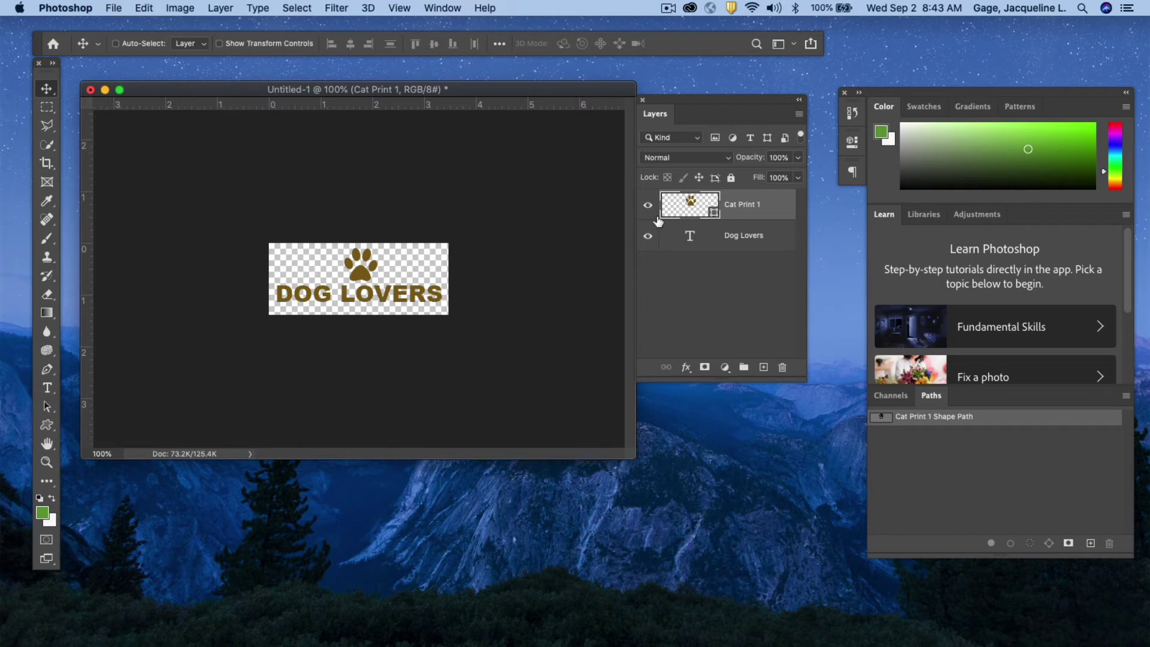
mouse_move(362, 271)
mouse_down()
mouse_move(372, 254)
mouse_move(380, 271)
mouse_up()
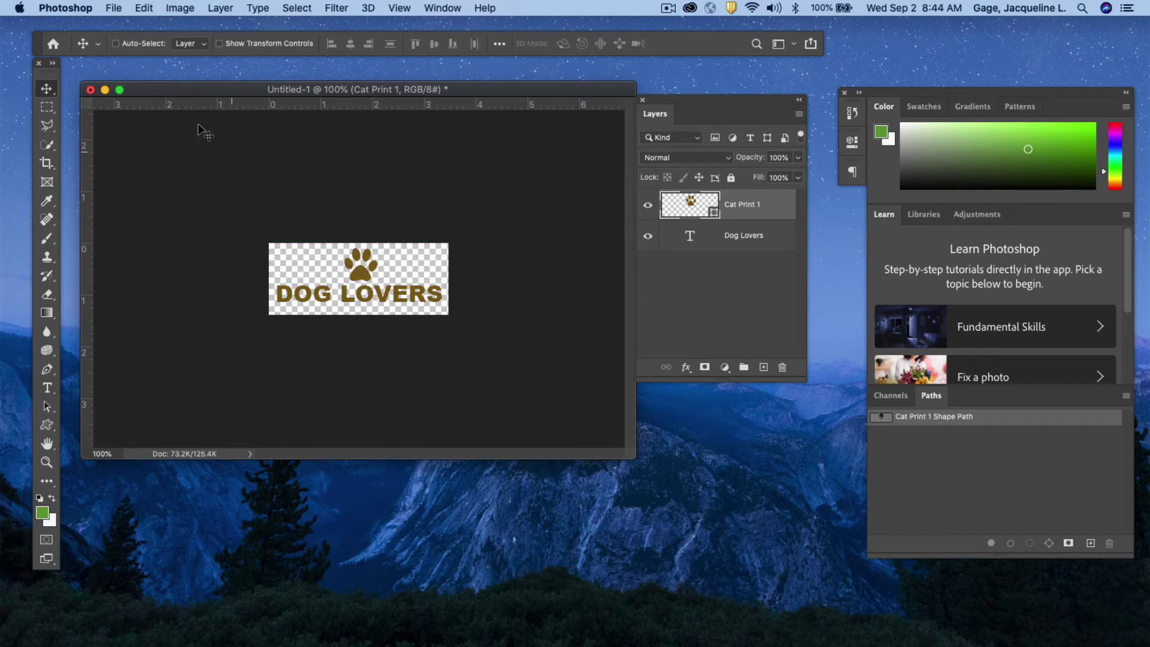
click(116, 43)
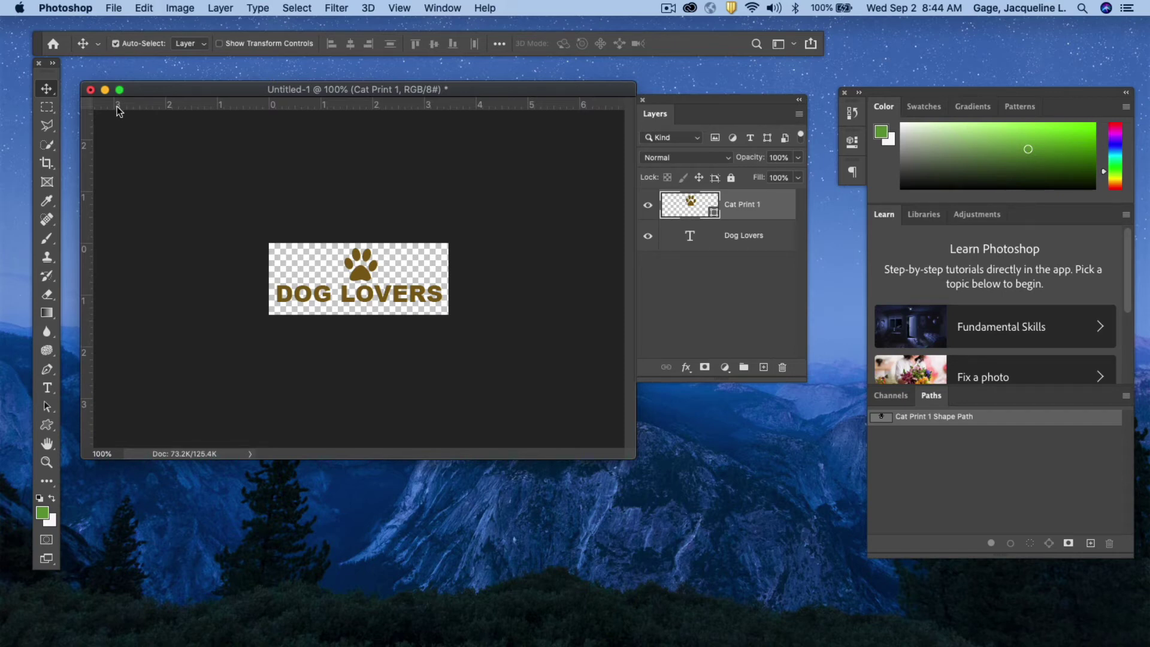
click(116, 44)
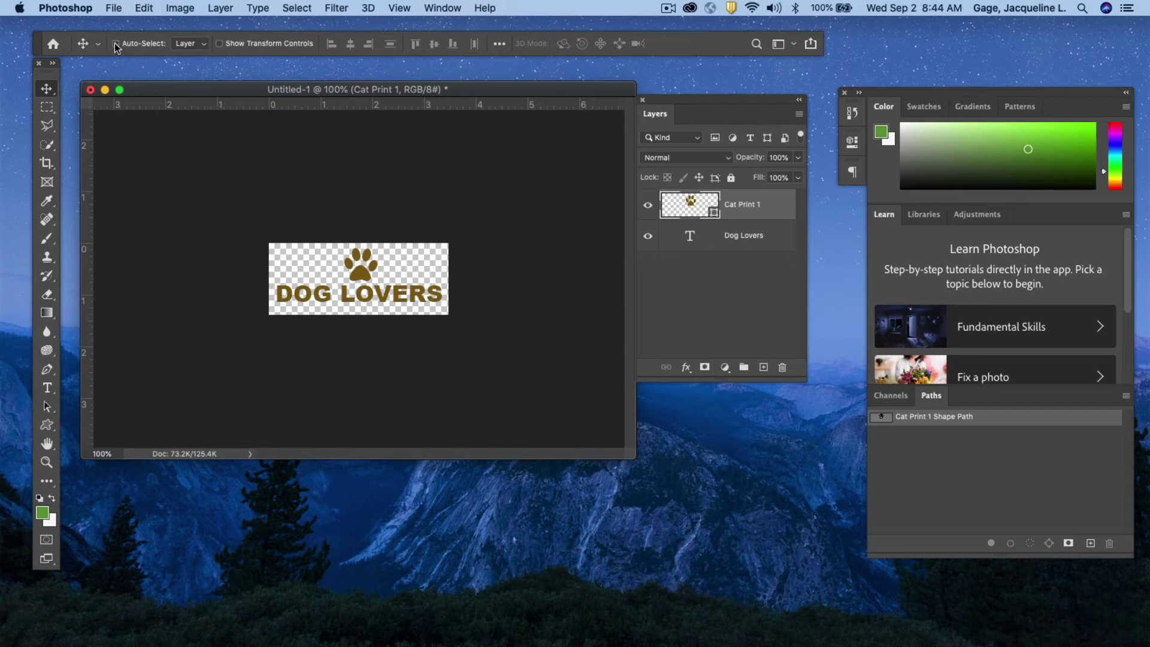
Nudge the "DOG LOVERS" text layer down by about 6 px to leave more space below the paw print.
click(724, 246)
key(Down)
key(Down)
key(Down)
key(Down)
key(Down)
key(Down)
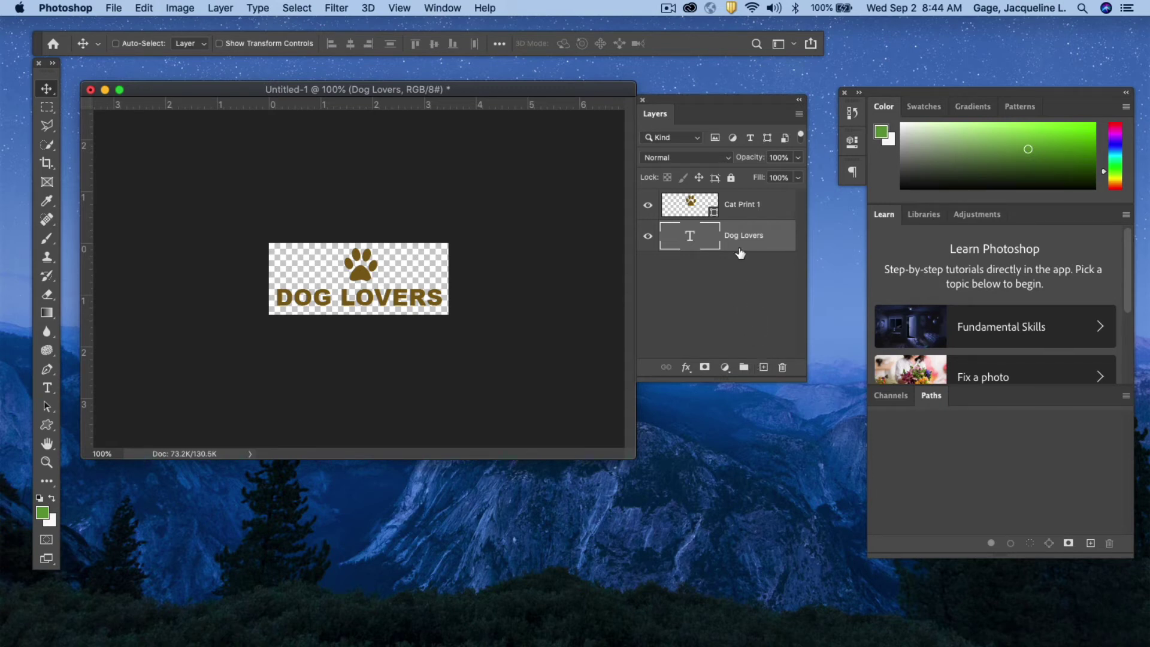
Move the Layers panel closer to the artwork and add a new blank layer directly above the Dog Lovers text layer.
drag(685, 102, 604, 134)
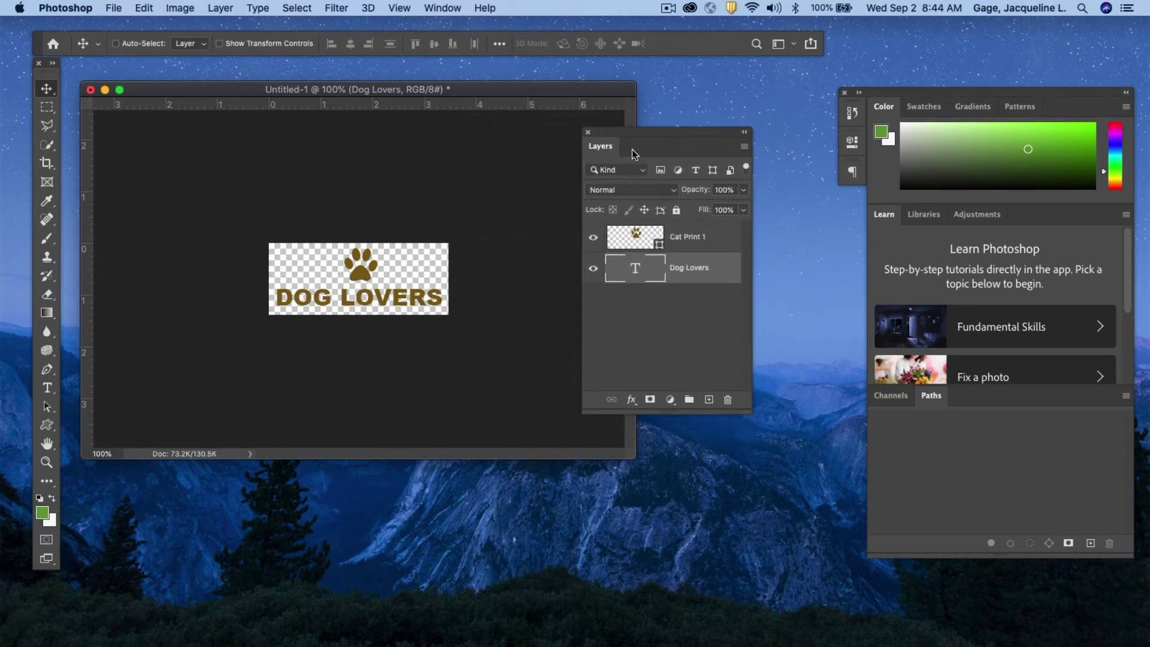
click(708, 401)
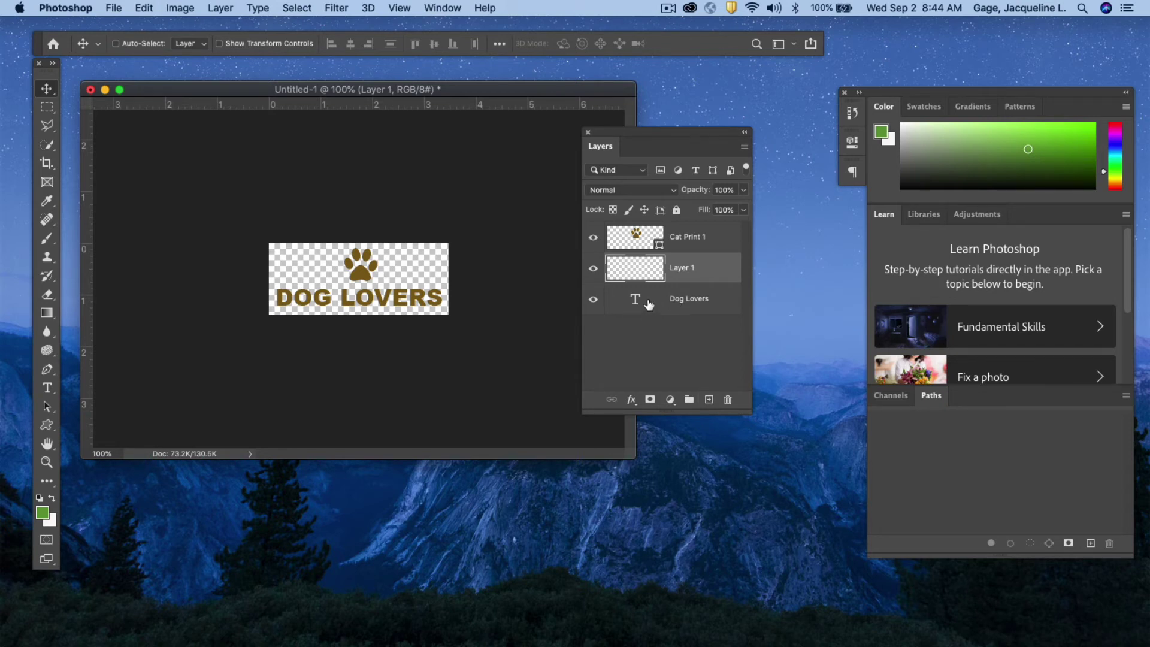
click(648, 305)
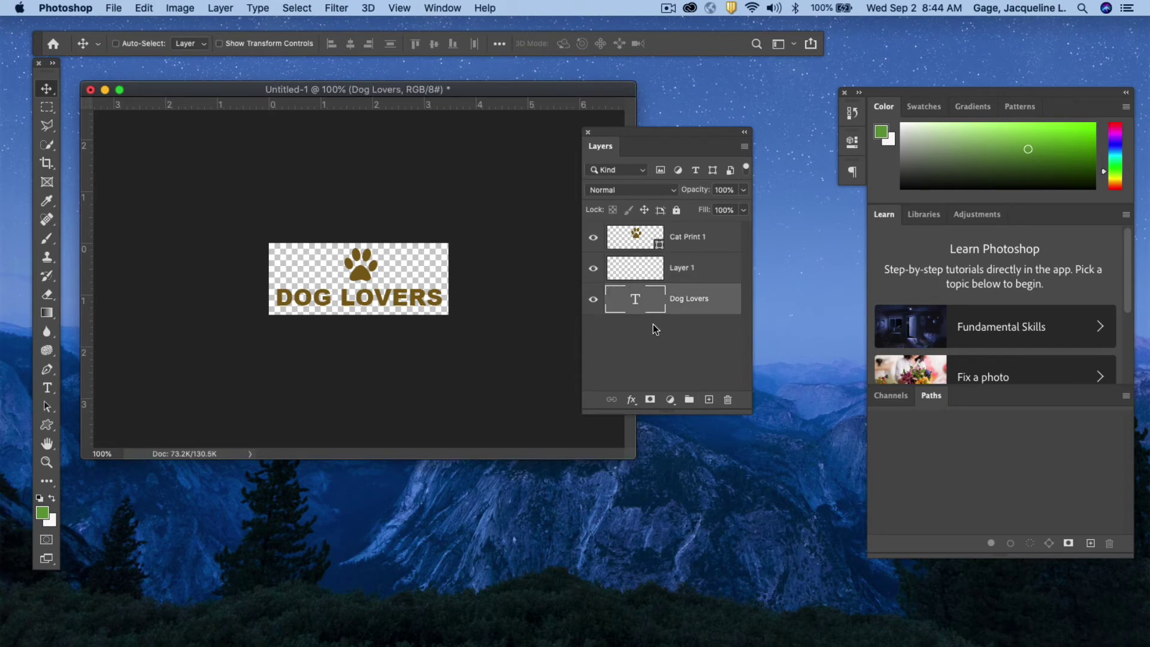
click(702, 268)
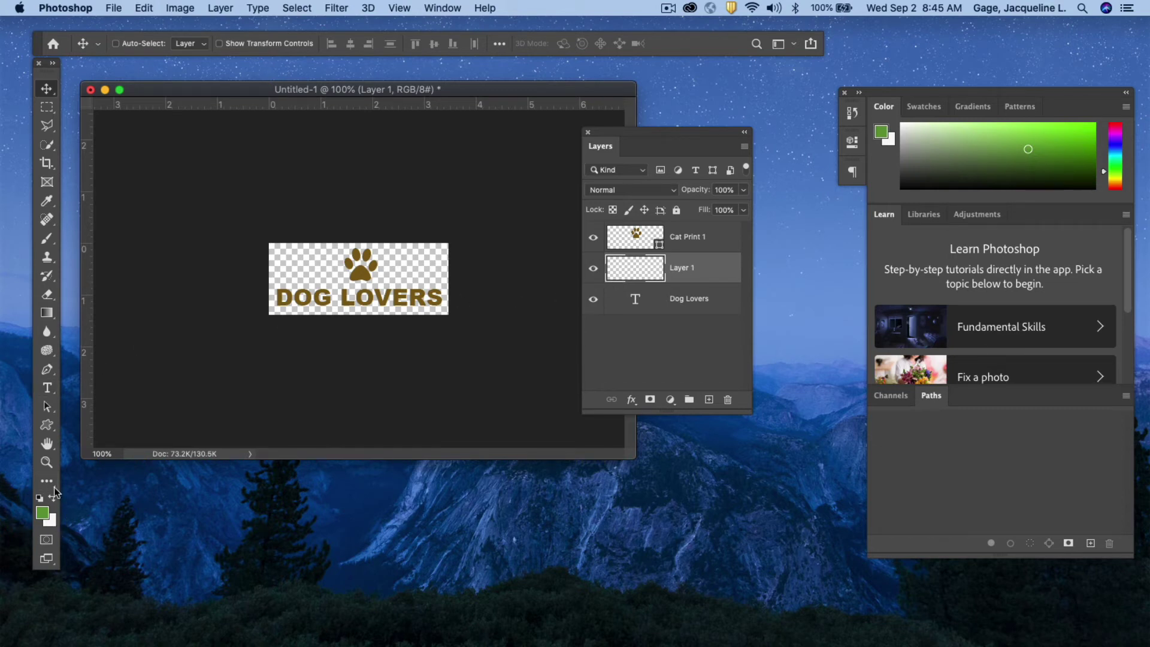
Set the foreground color to cream f9efd7 and fill the new layer with it in Normal mode at 100% opacity.
click(43, 512)
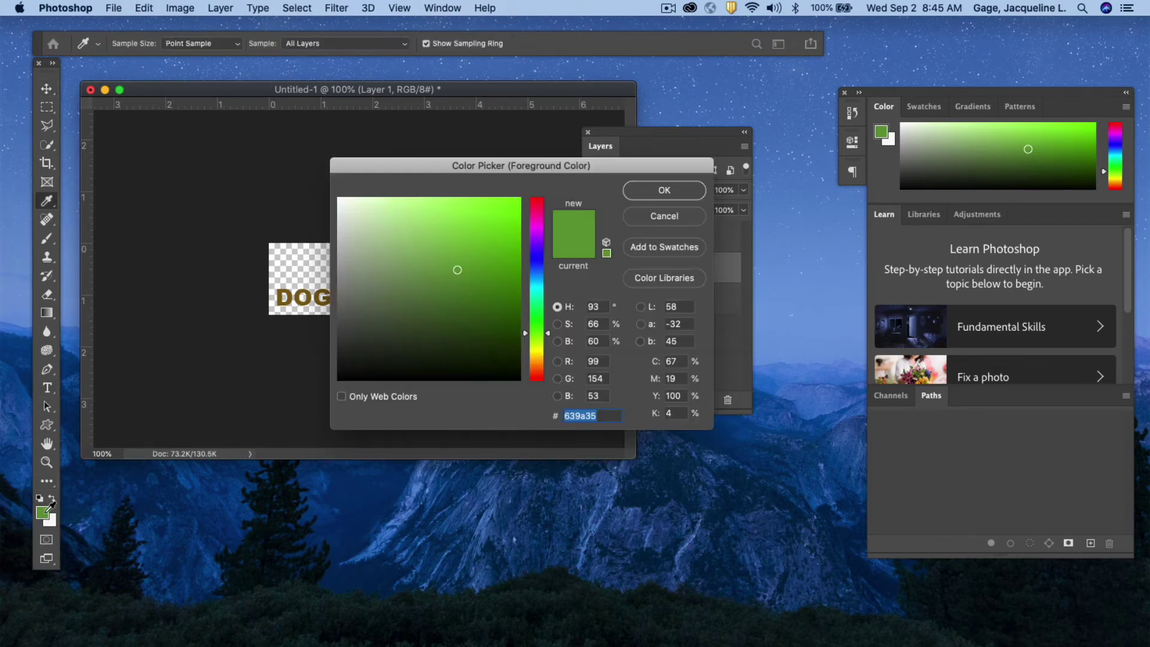
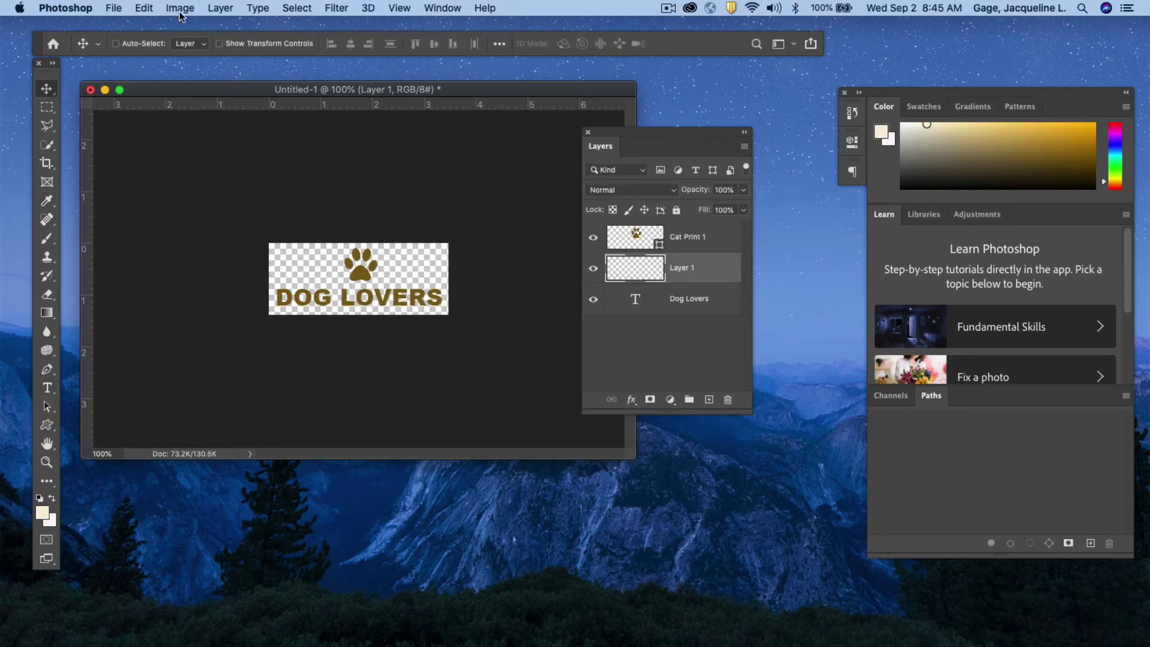
click(139, 9)
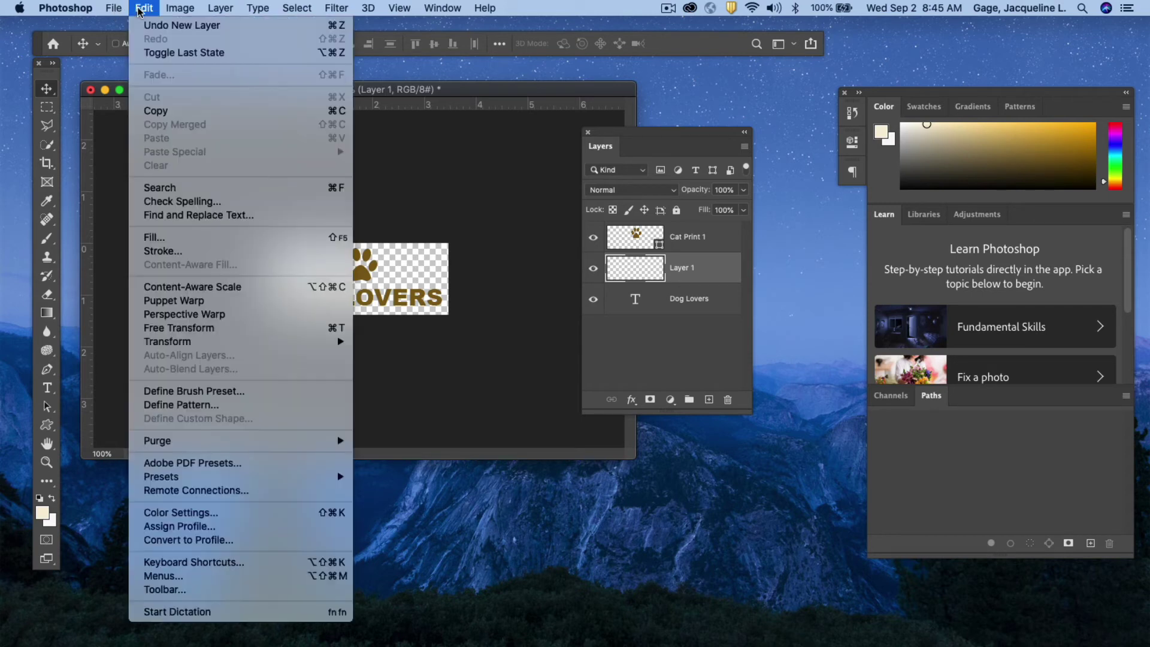
click(157, 237)
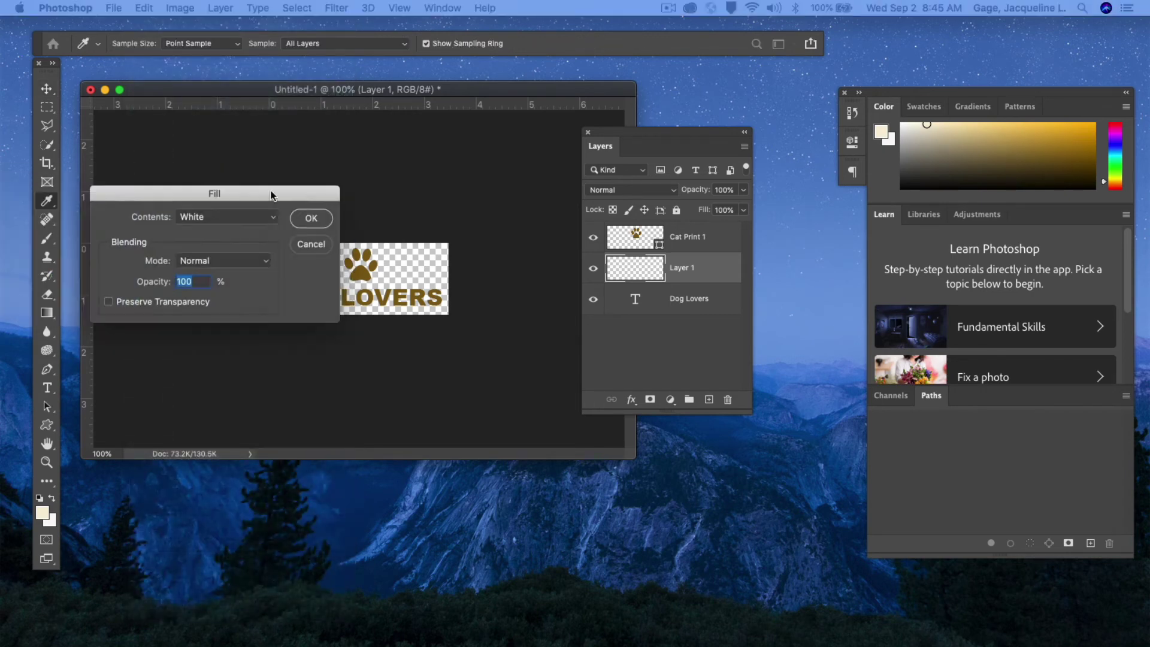
drag(236, 190, 474, 150)
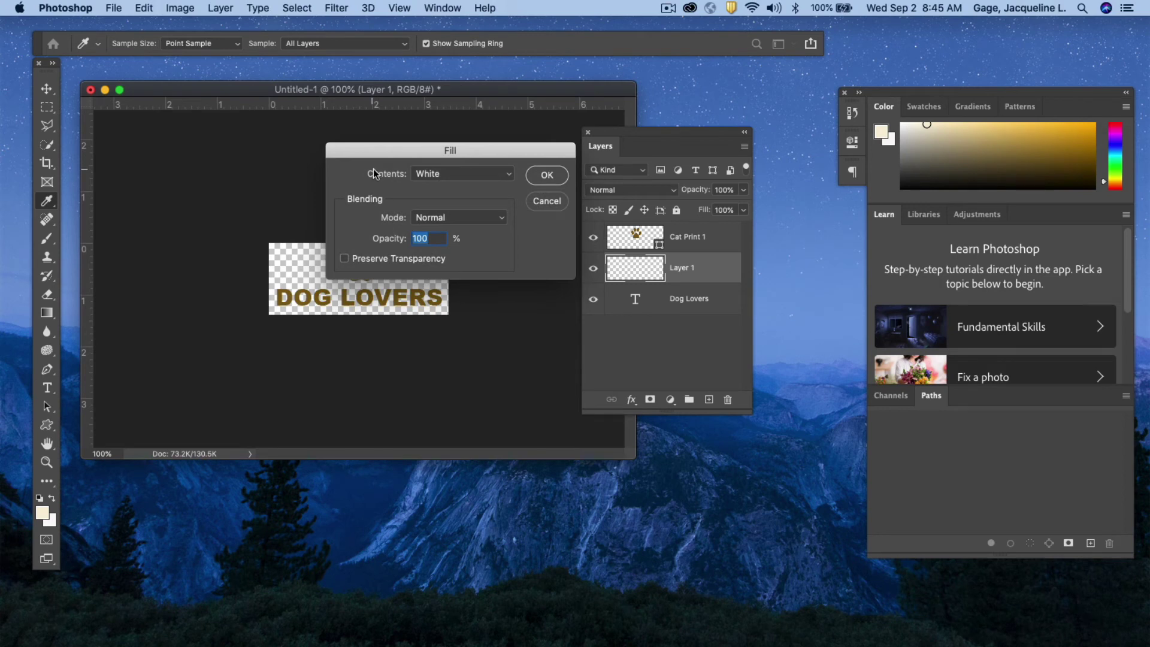
click(503, 173)
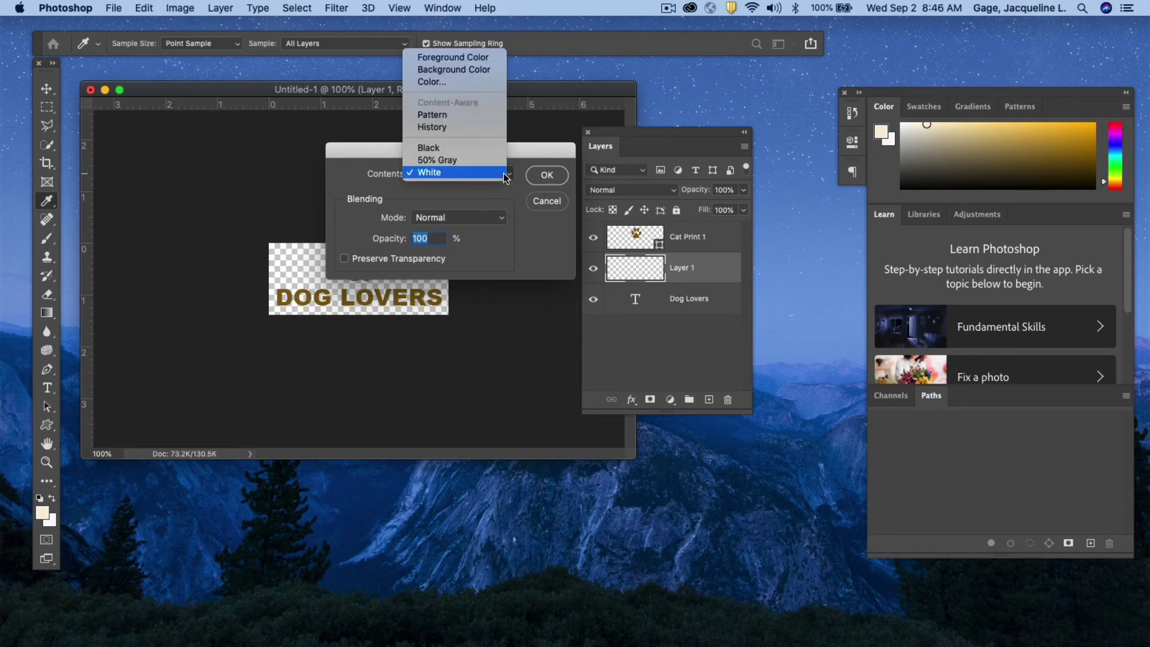
click(477, 58)
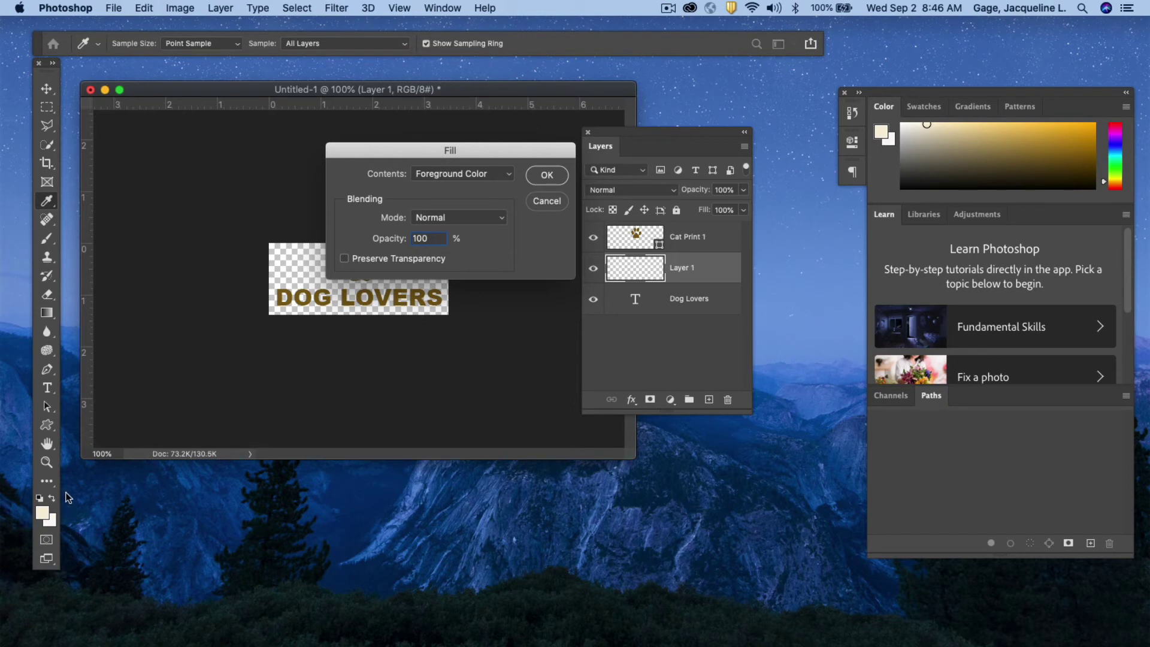
click(537, 177)
key(v)
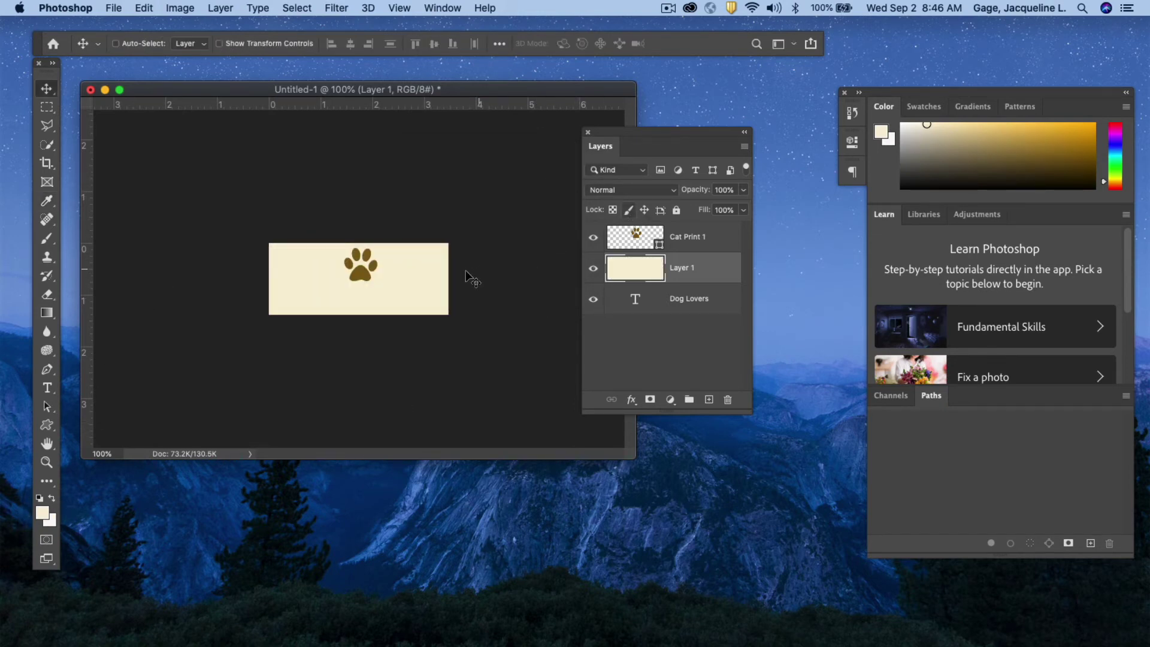
Reorder the Dog Lovers text layer so it sits above the cream-filled layer and below the paw print layer.
click(659, 305)
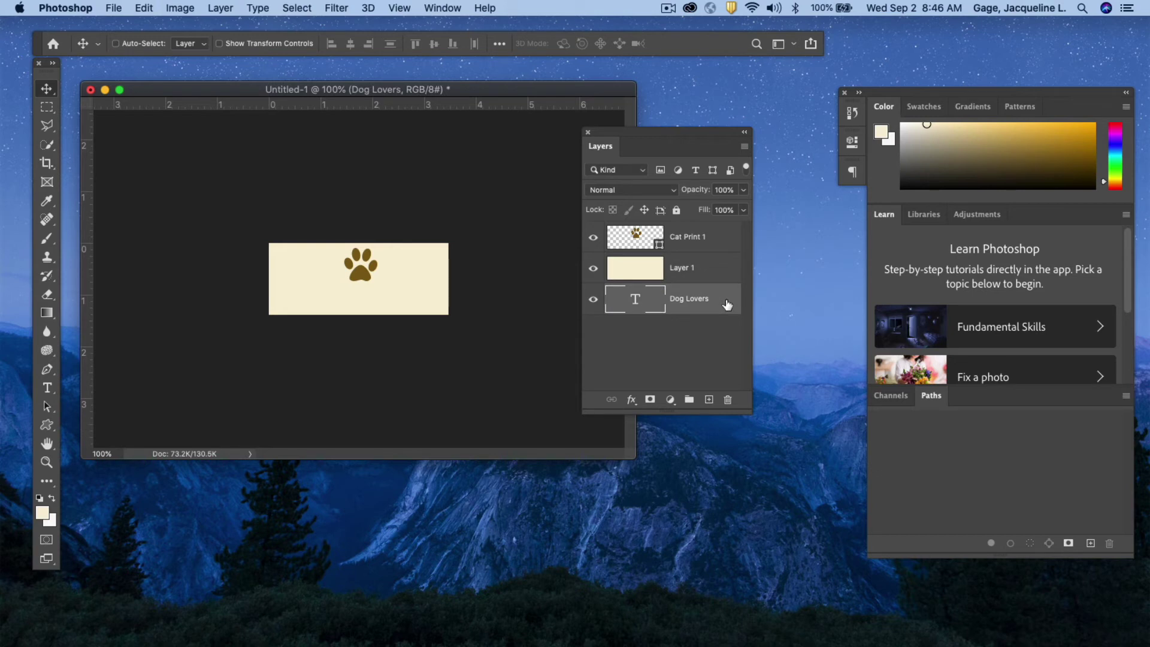
drag(727, 305, 723, 296)
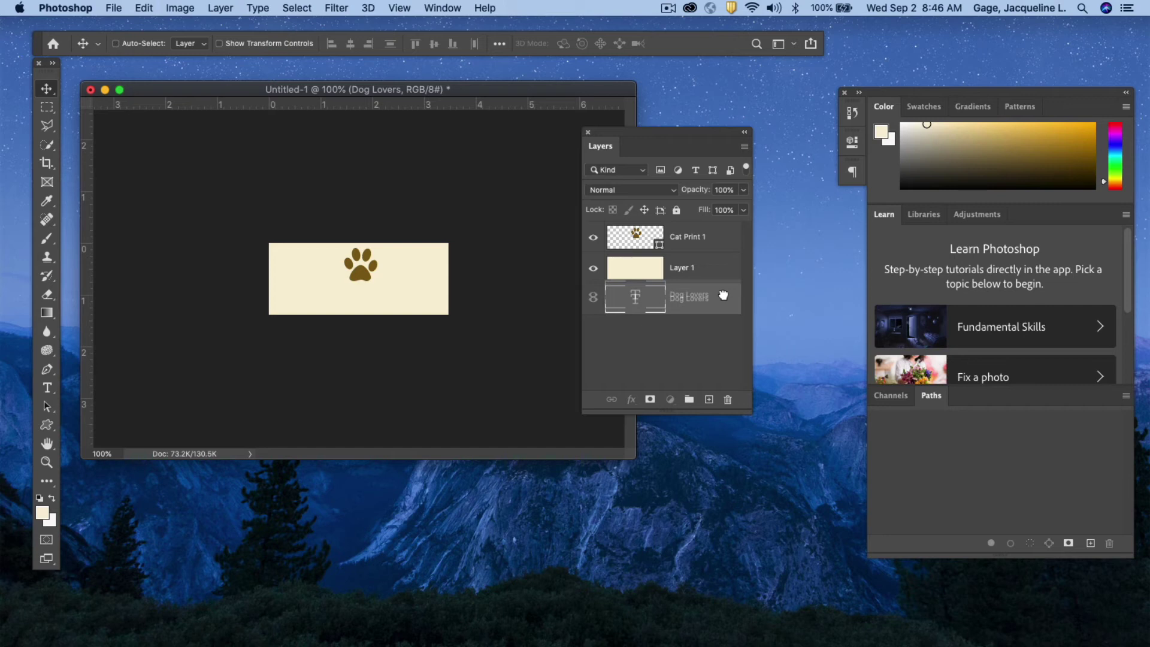
drag(723, 296, 729, 257)
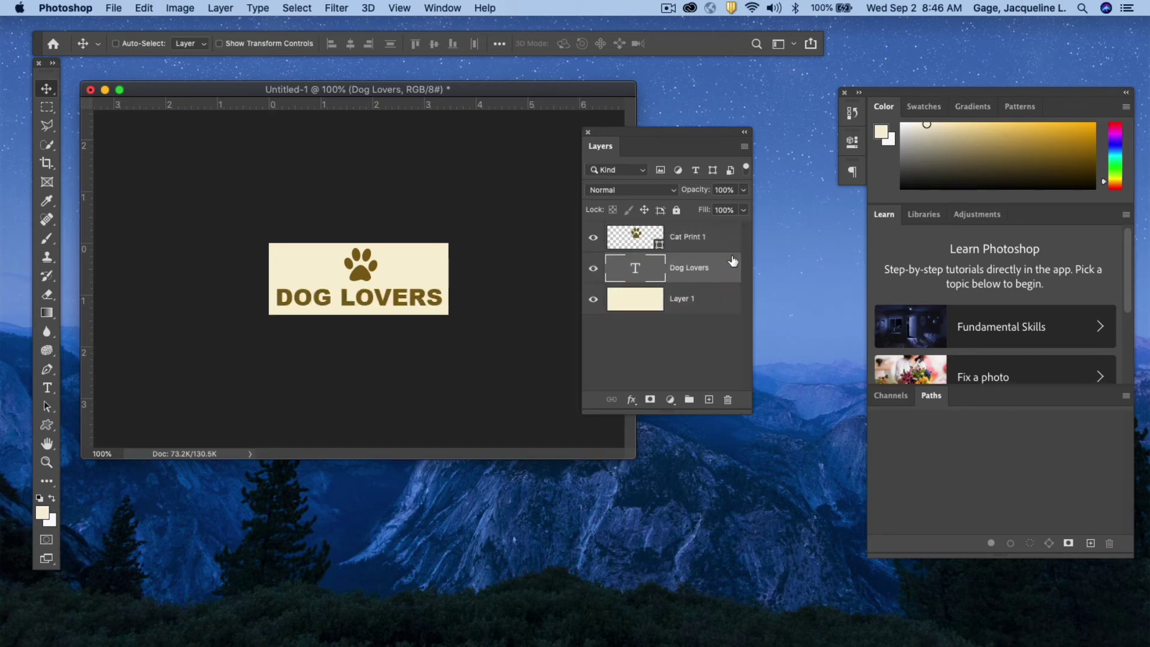
Add a blank layer directly above the cream background layer and hide the cream layer.
click(638, 303)
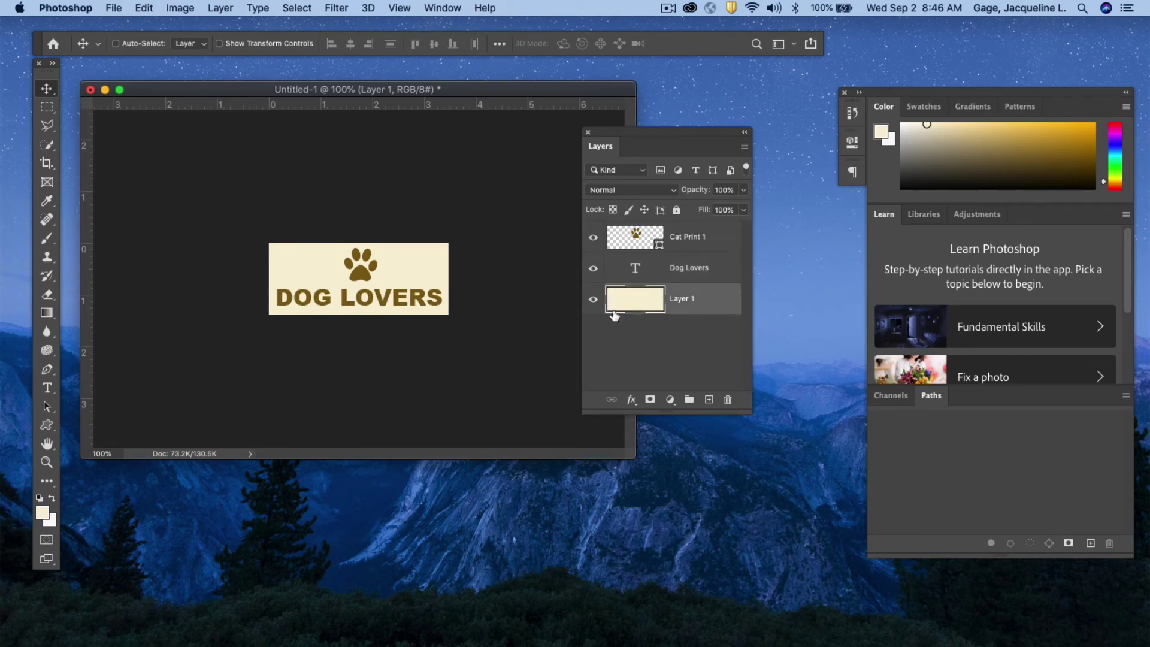
click(709, 400)
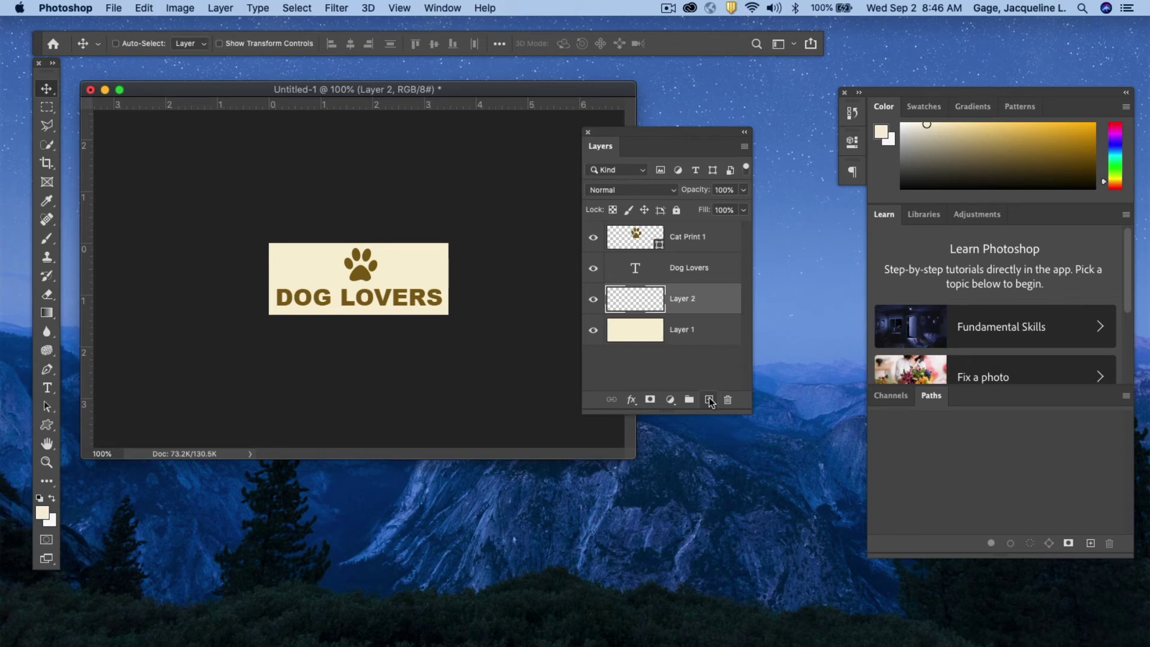
click(593, 332)
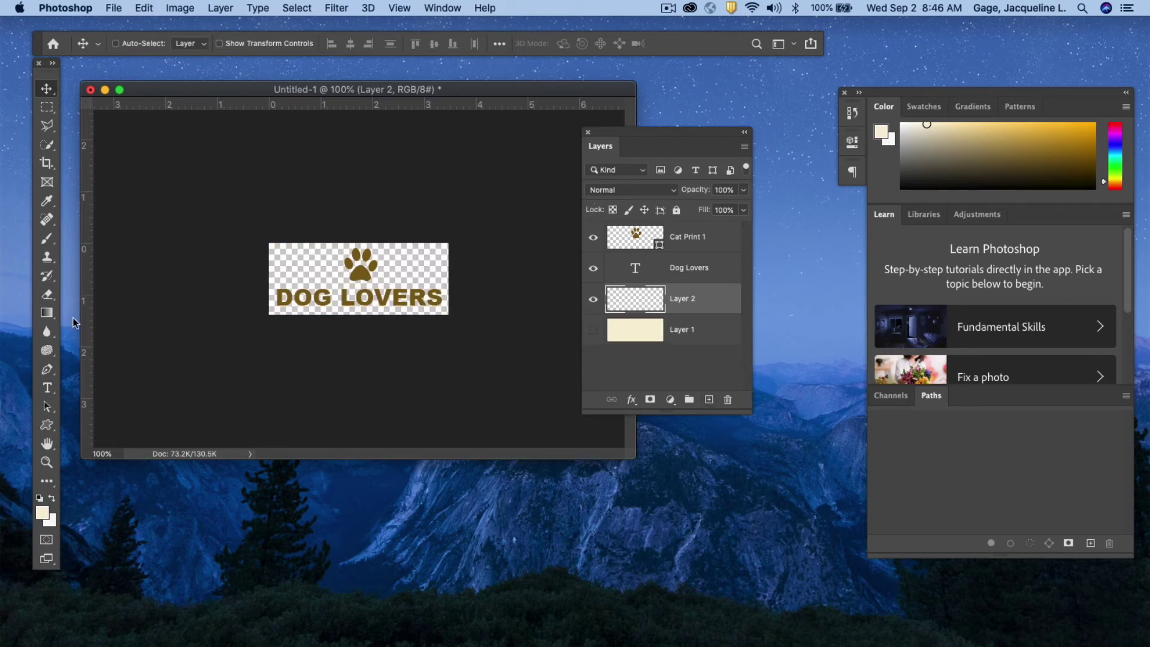
Set the foreground color to bright yellow f9f60a.
click(45, 514)
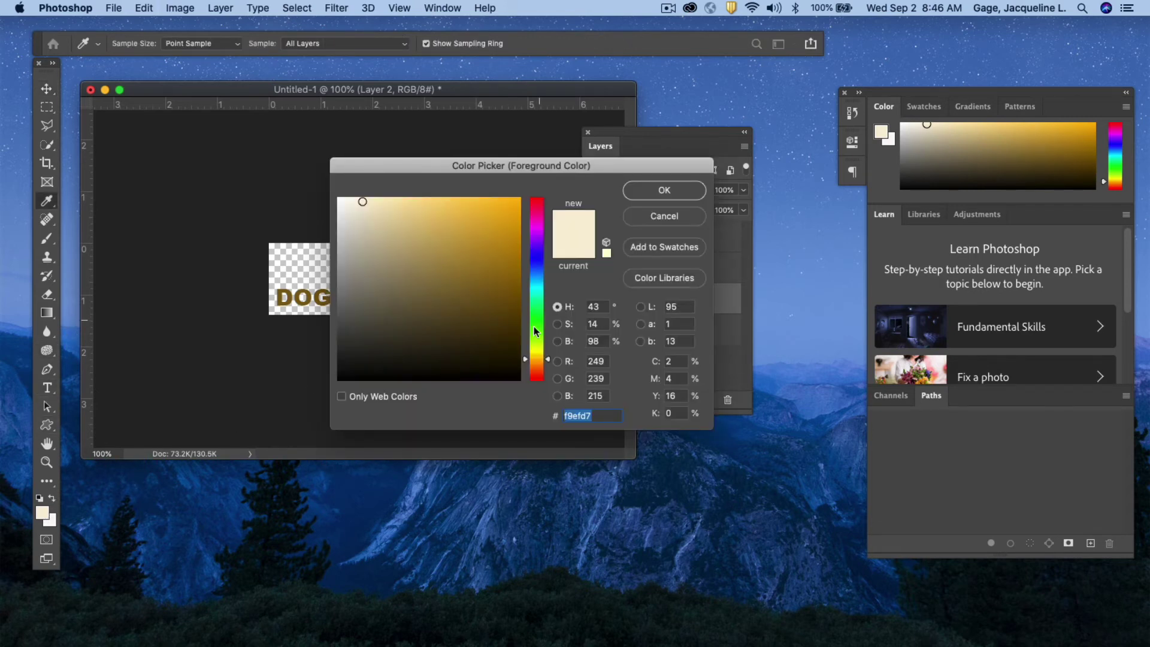
drag(534, 330, 537, 346)
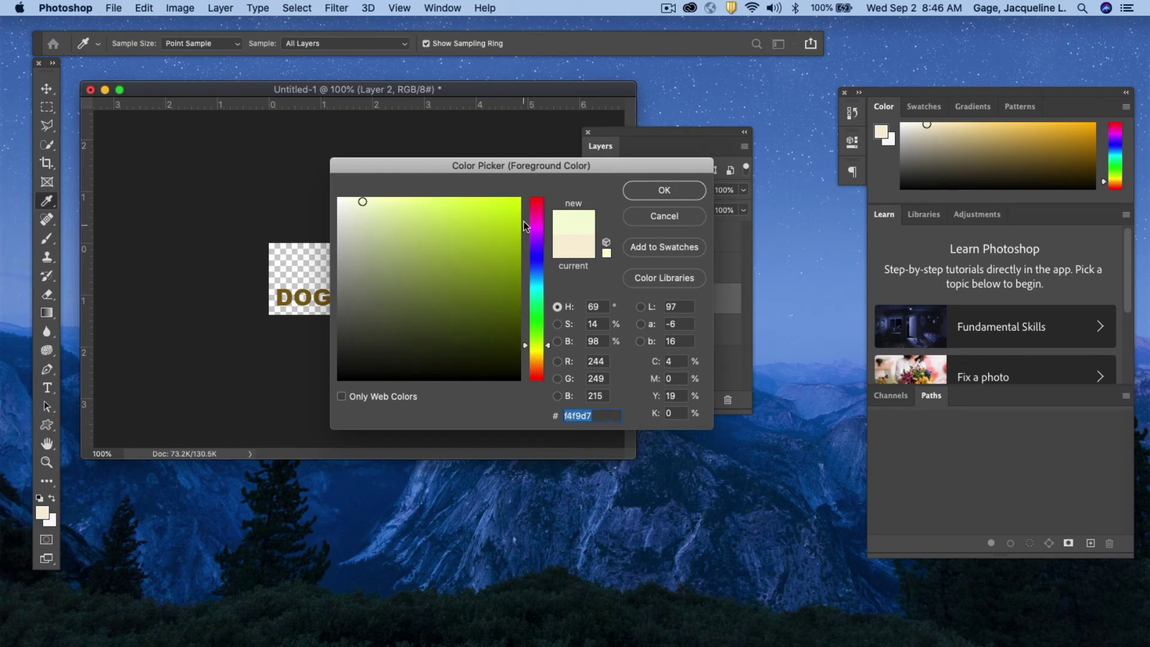
click(527, 350)
click(514, 201)
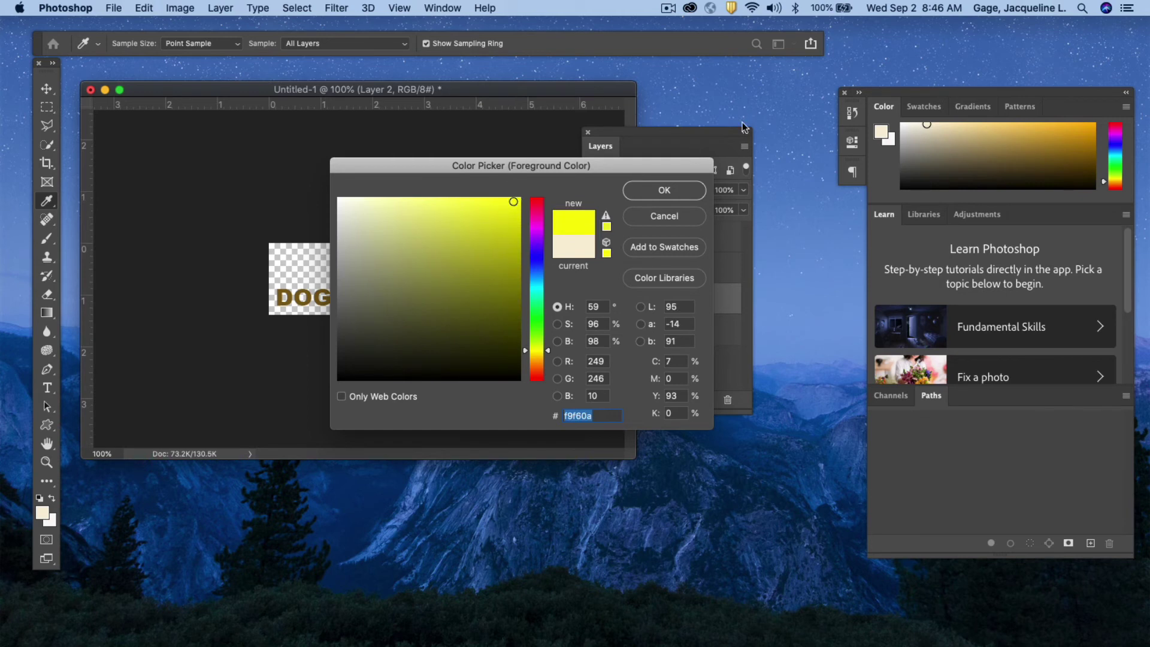
click(664, 192)
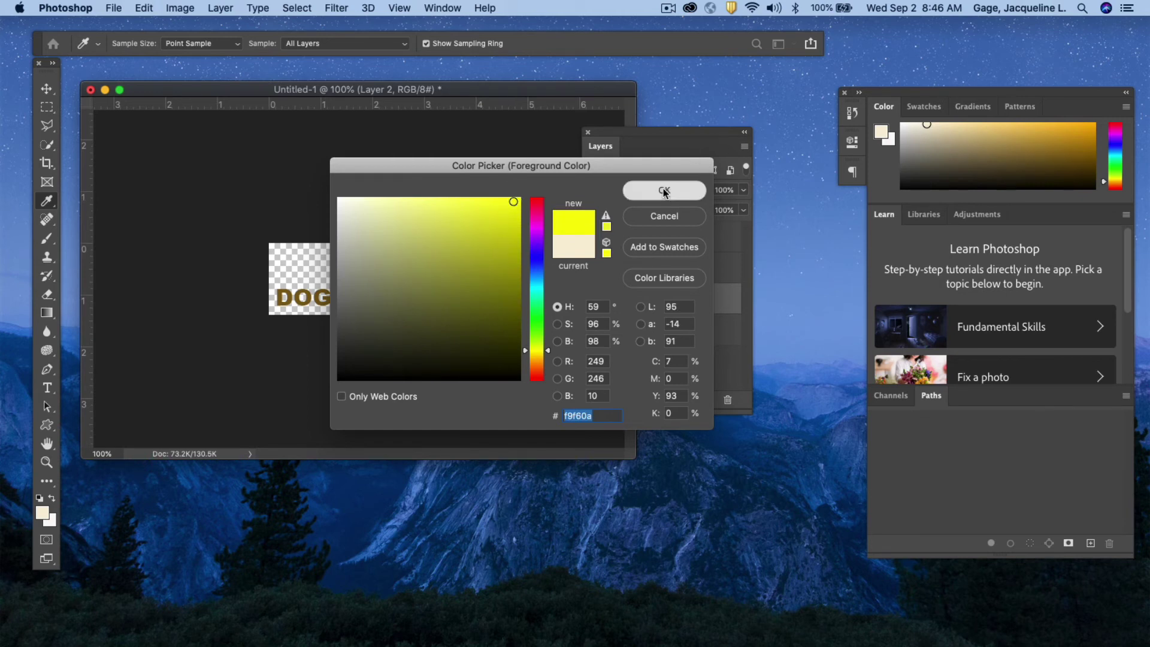
key(v)
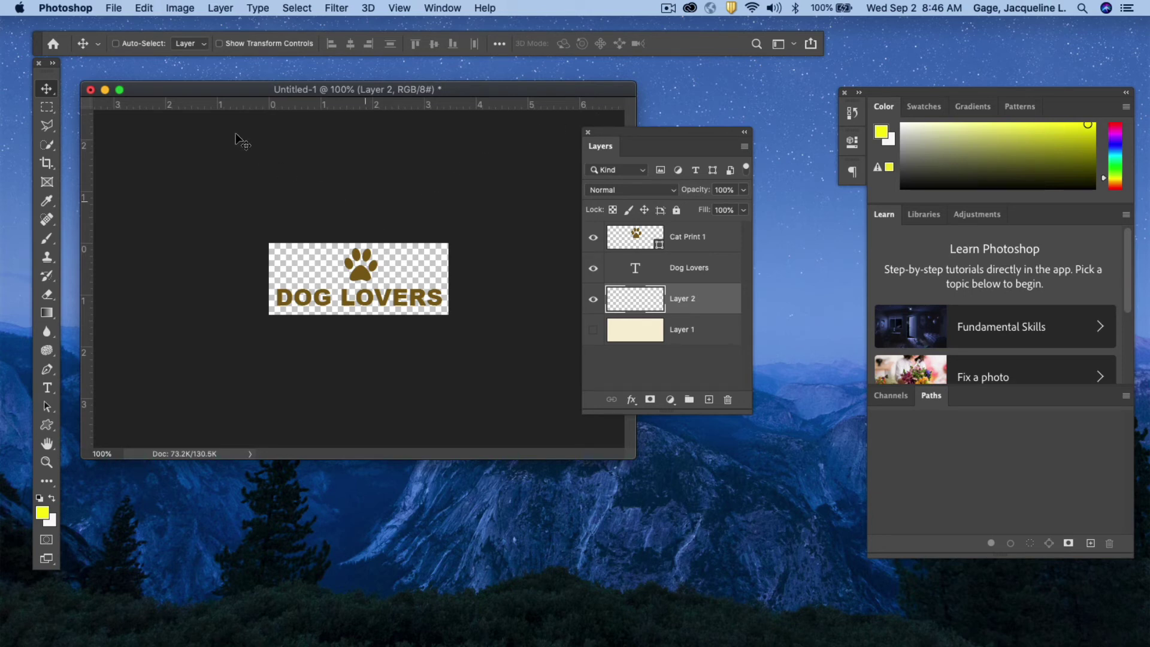
Fill the blank layer behind the text with the yellow foreground color using the Paint Bucket Tool.
click(144, 8)
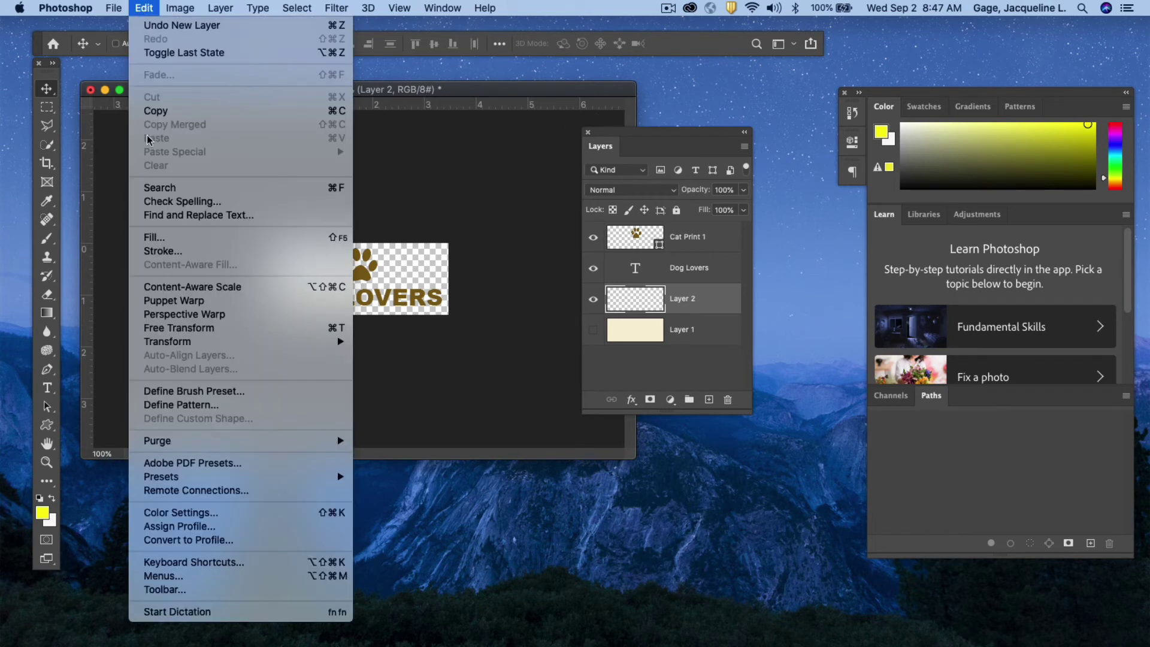
click(471, 94)
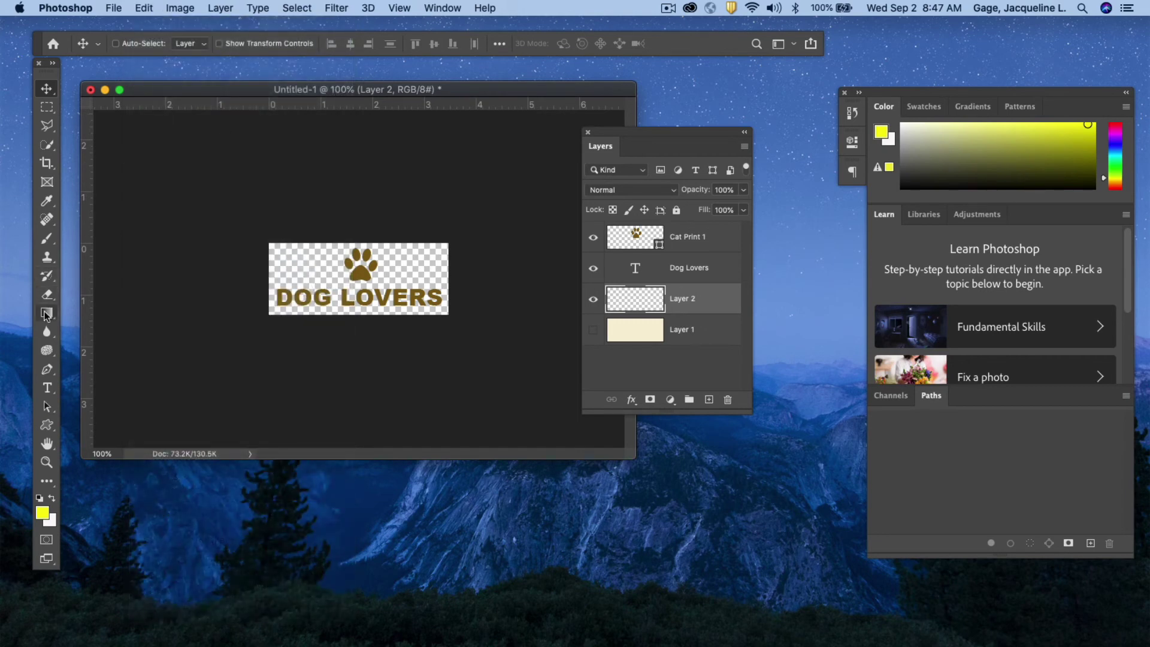
click(47, 314)
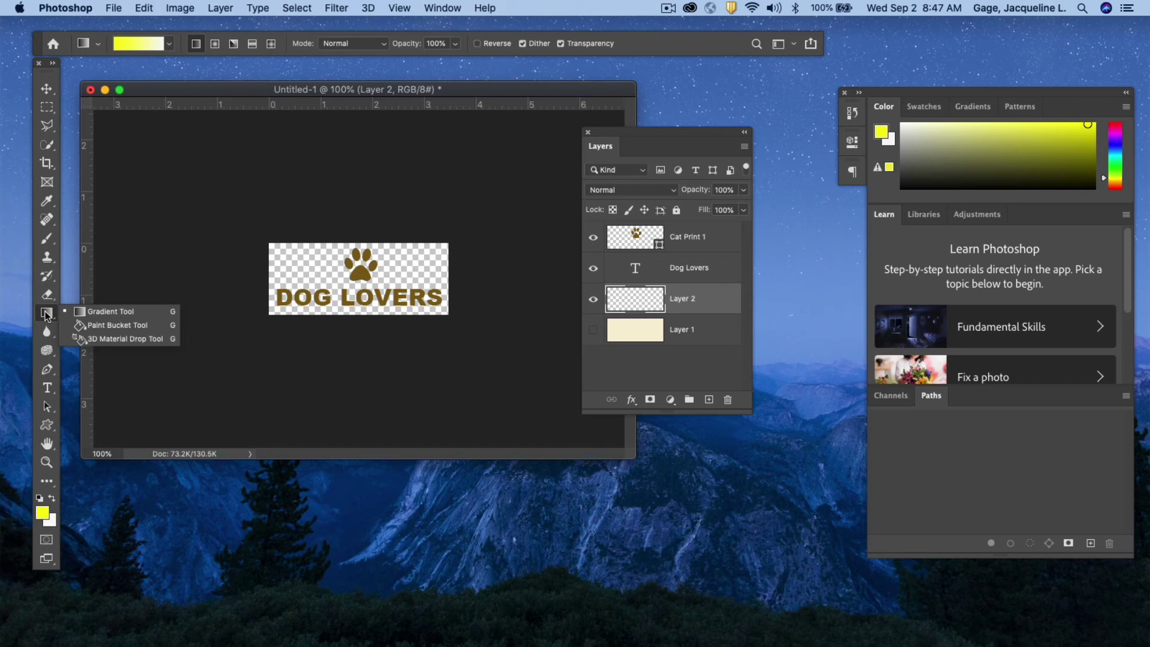
click(103, 327)
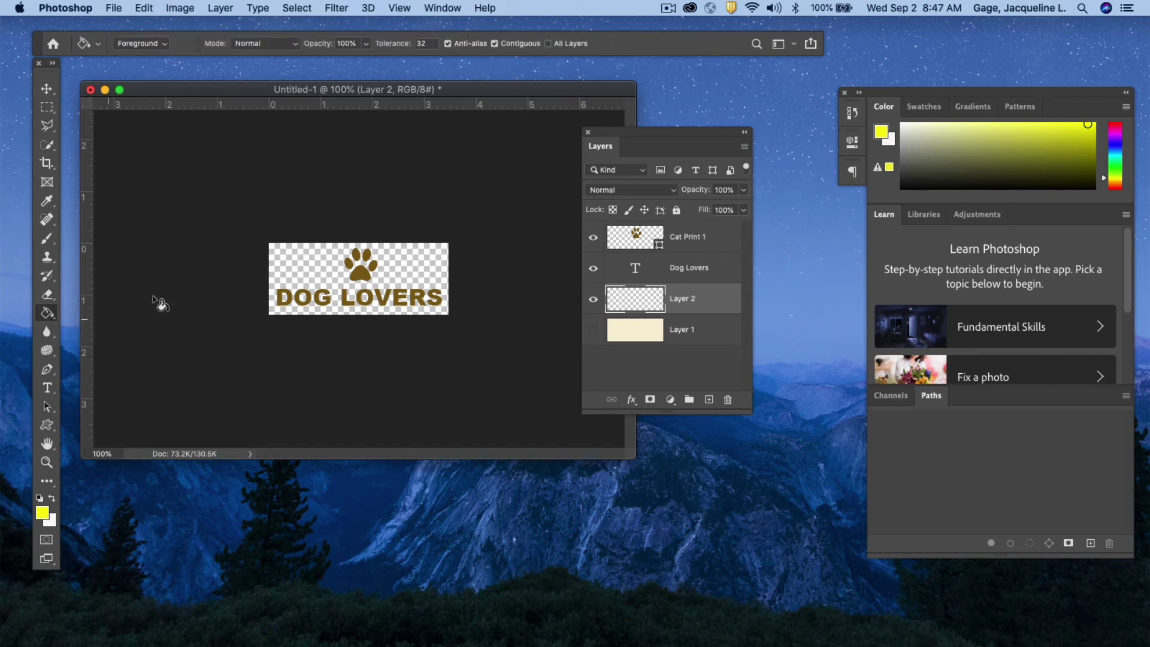
click(281, 252)
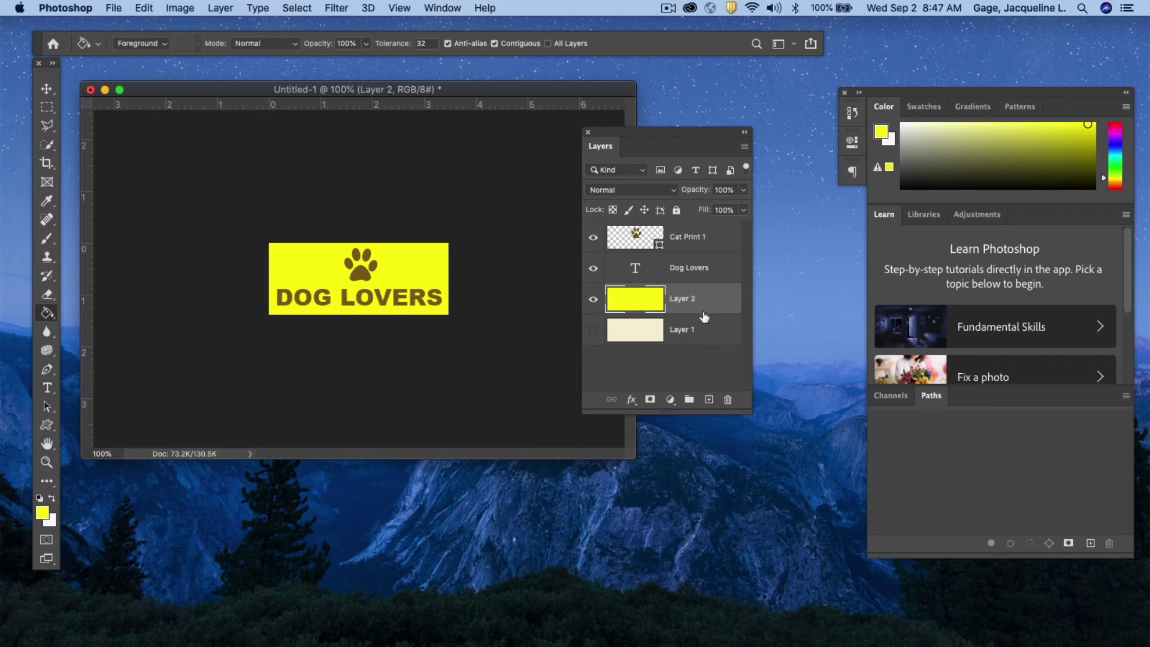
Delete the yellow-filled layer and show the cream background layer again.
click(729, 401)
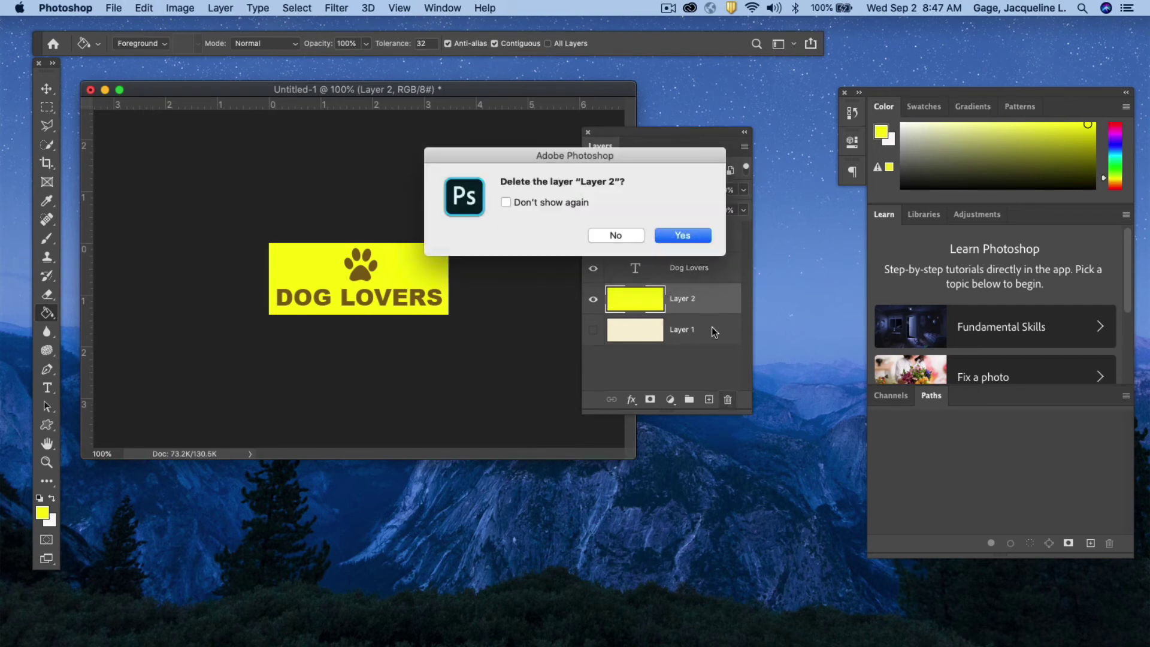
click(693, 235)
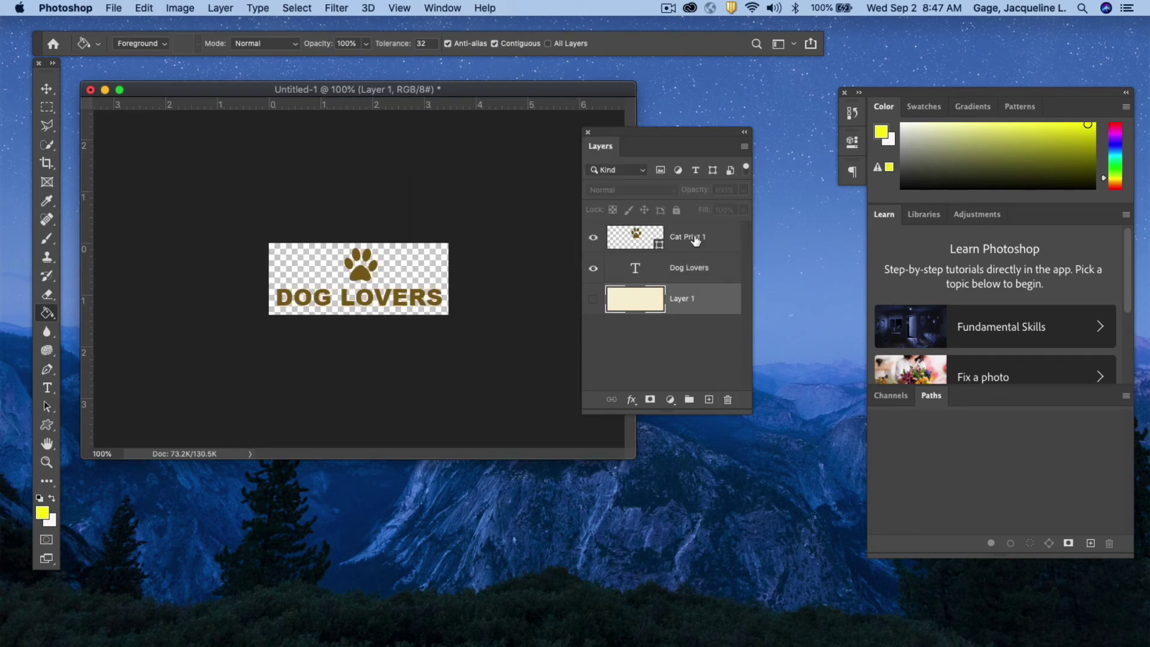
click(593, 299)
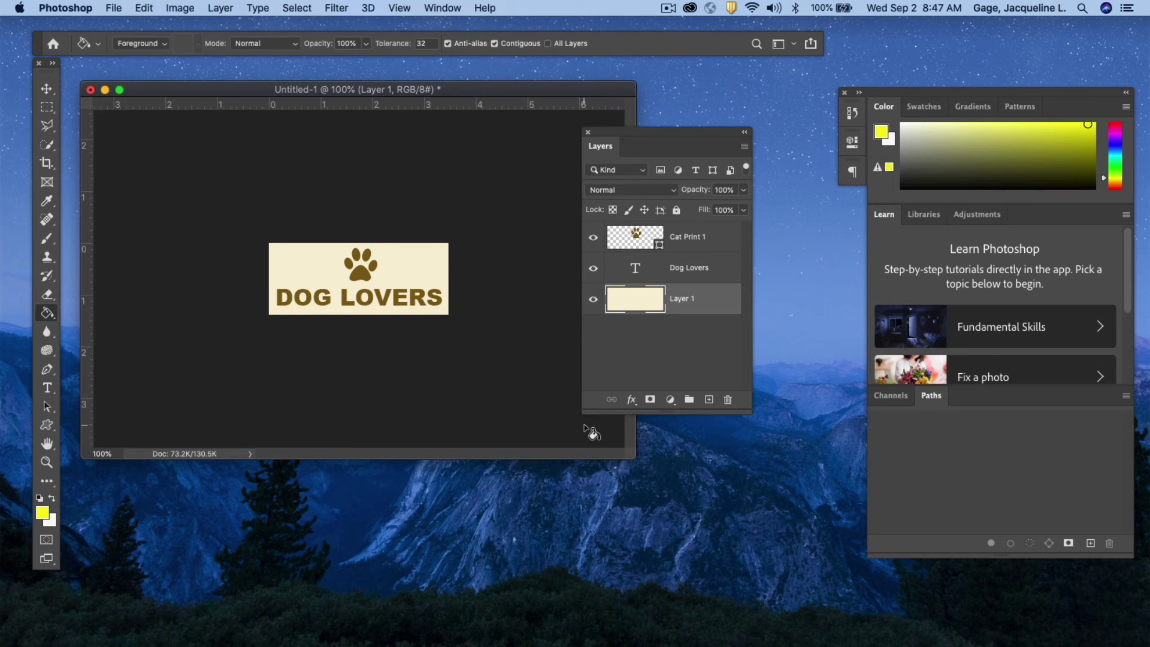
Hide the cream background layer and set the export format to PNG so the graphic keeps its transparency.
click(593, 300)
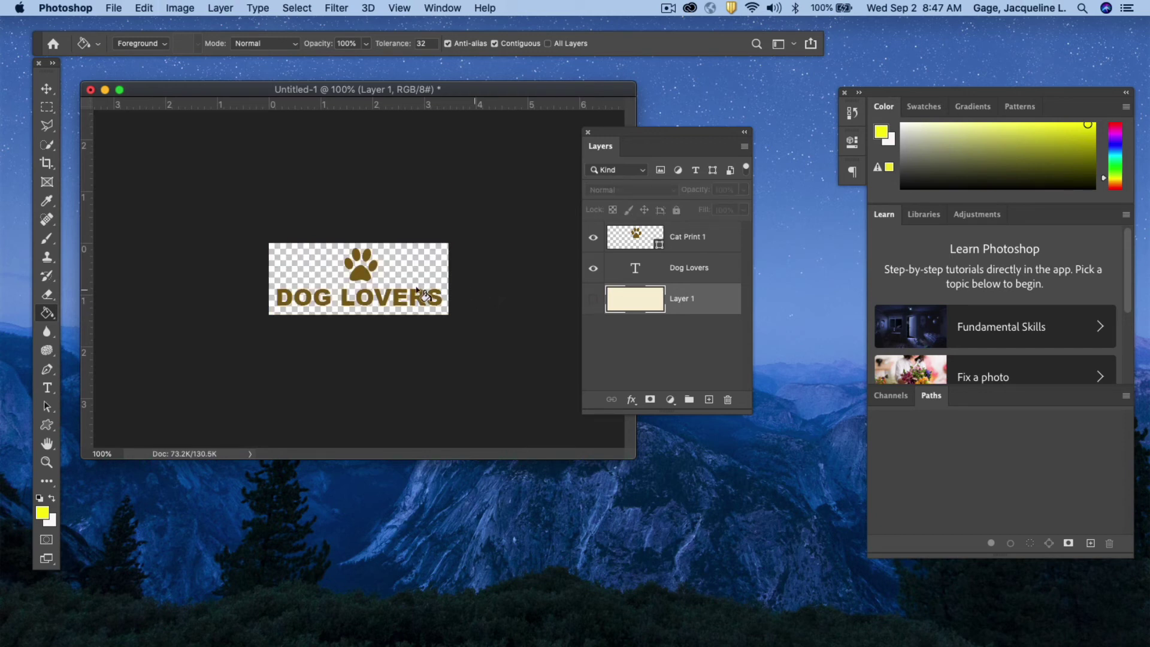
click(114, 7)
mouse_move(139, 205)
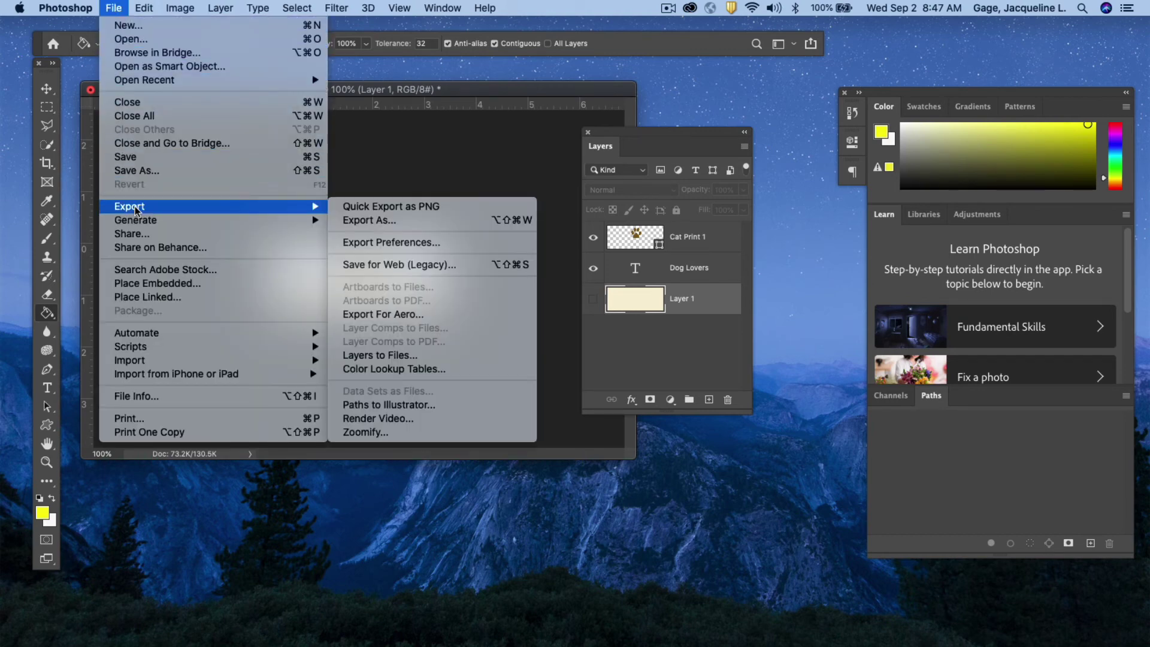
click(382, 220)
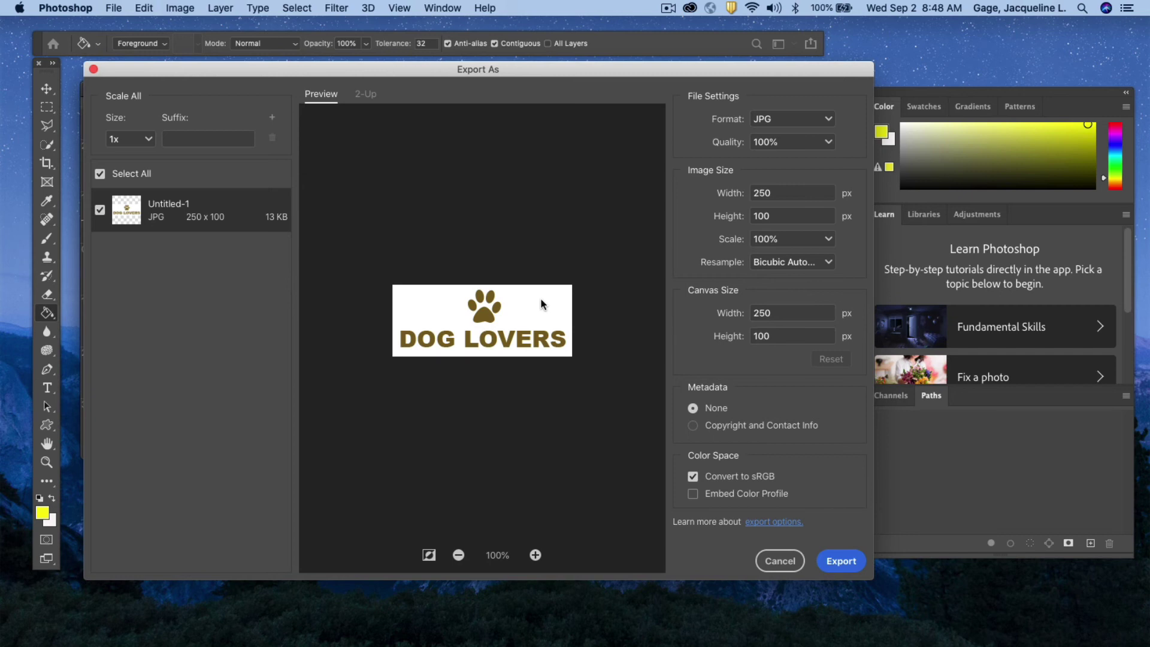
click(833, 120)
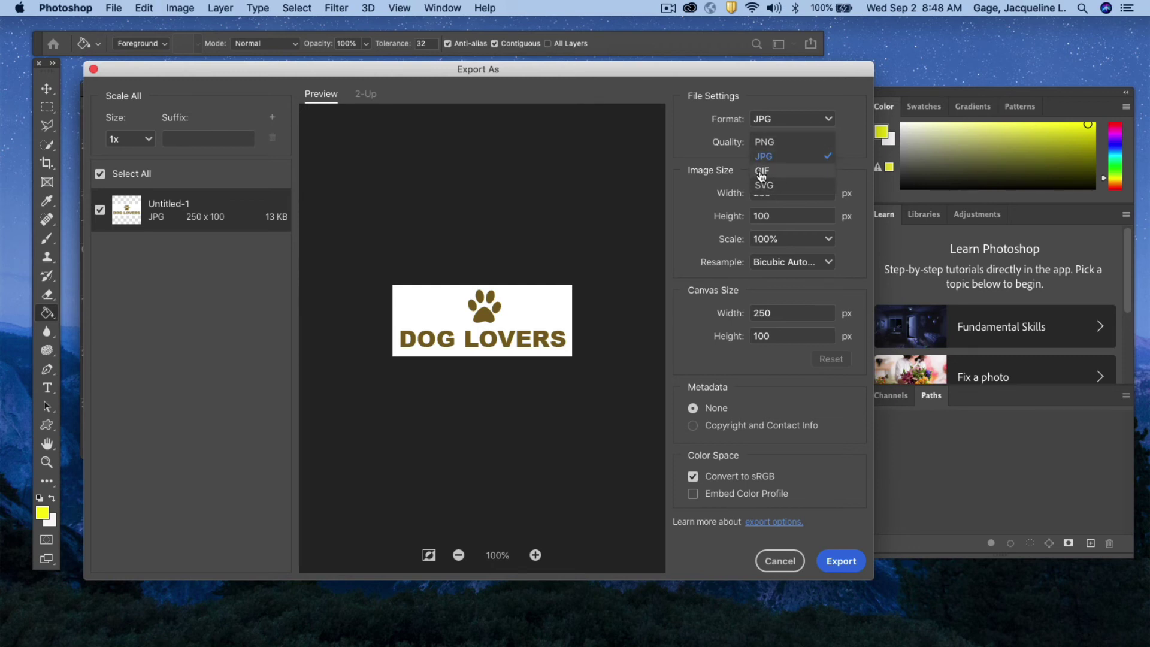
click(788, 142)
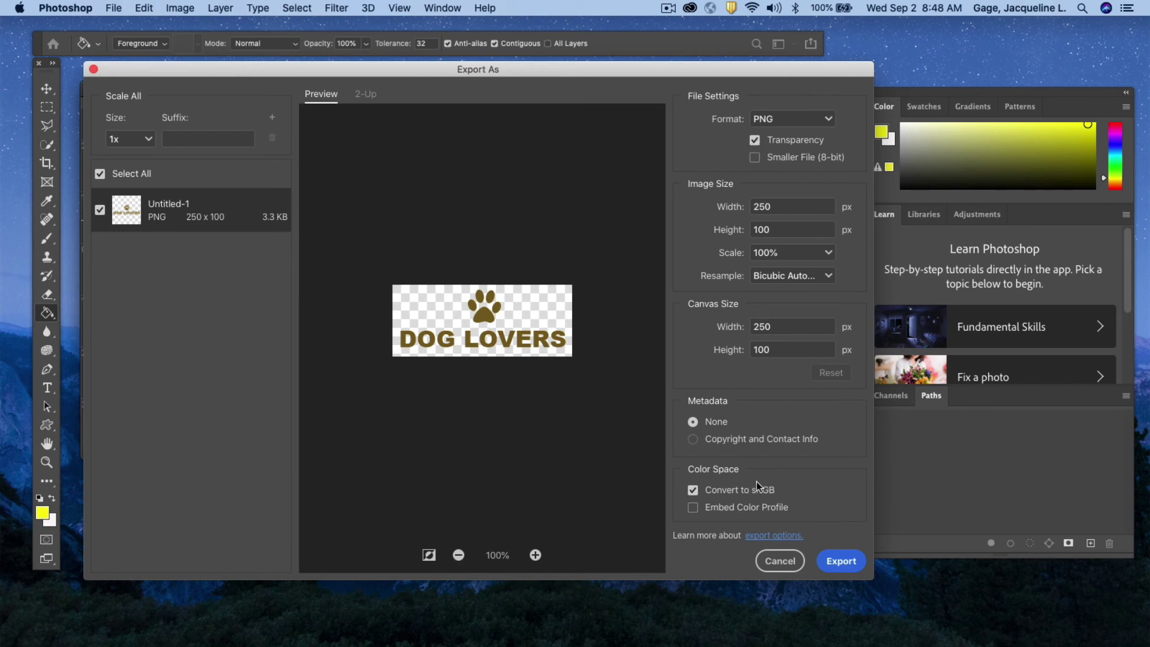
Export the transparent graphic as dog-lovers-logo.png into the site's images folder inside art116.
click(842, 562)
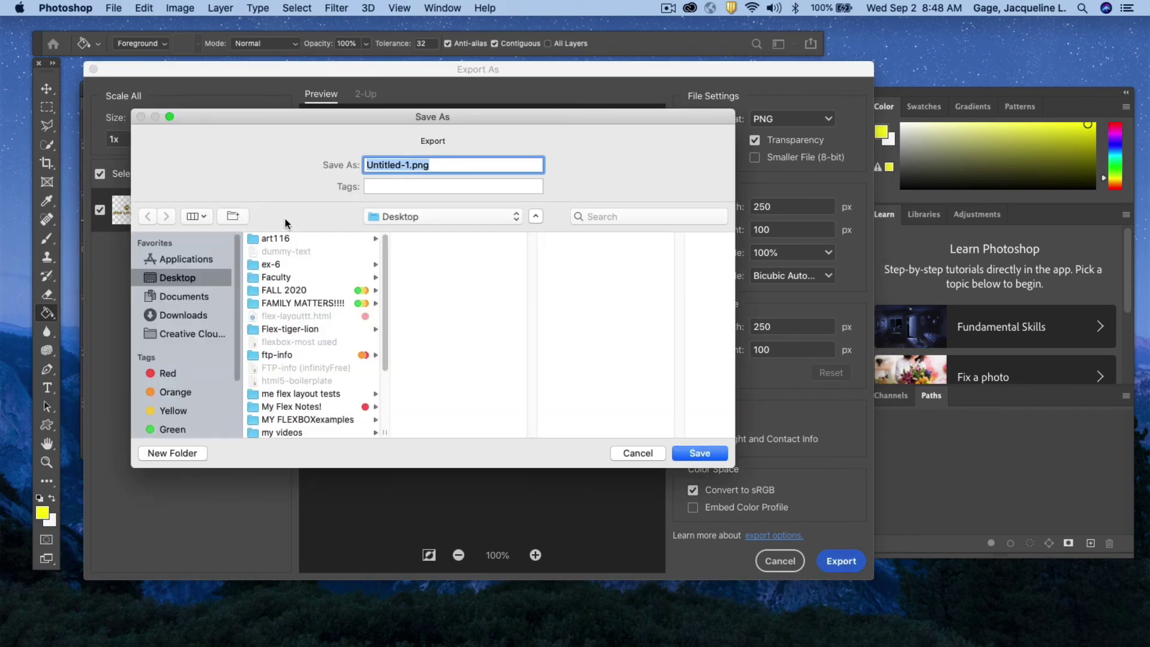
click(279, 238)
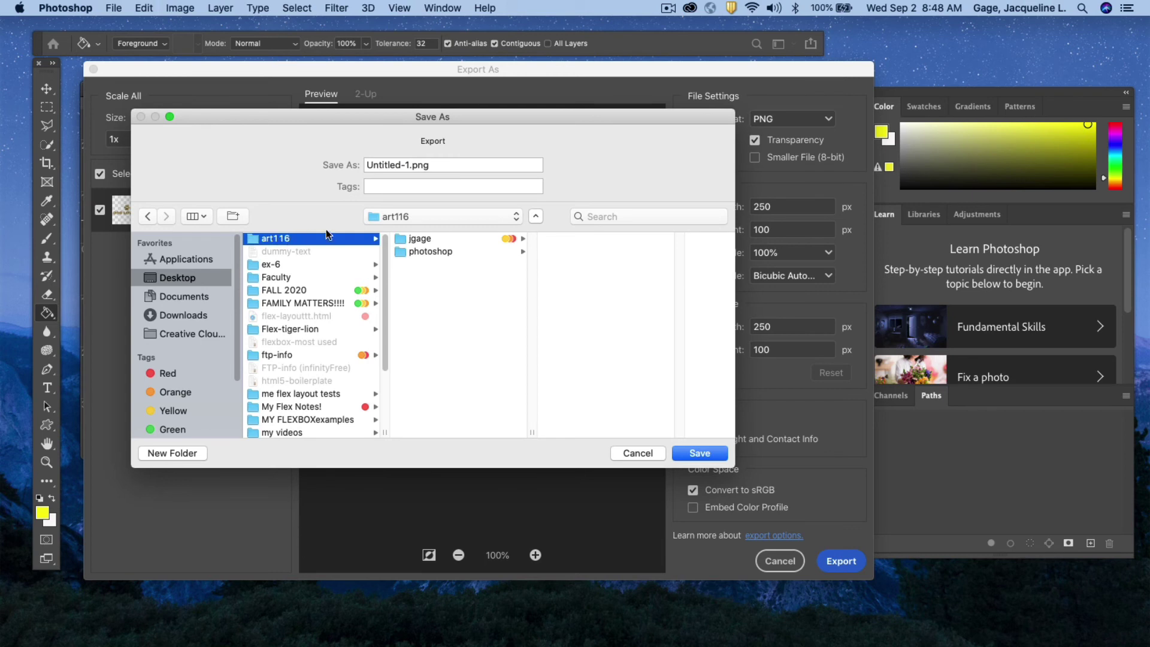
click(421, 240)
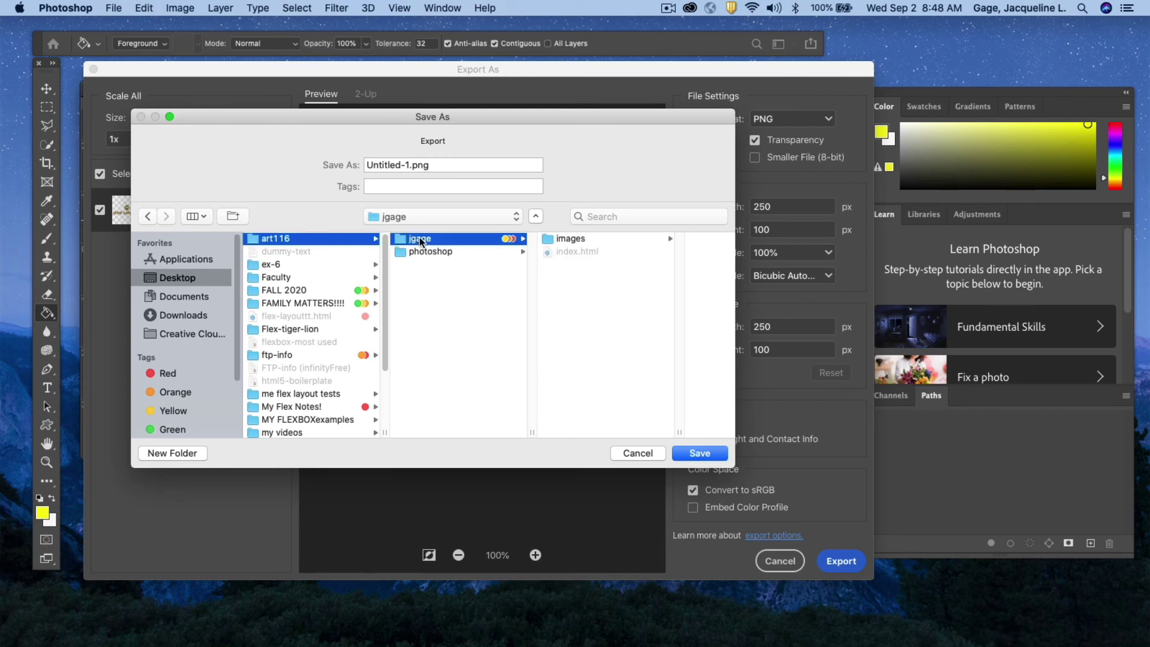
click(559, 239)
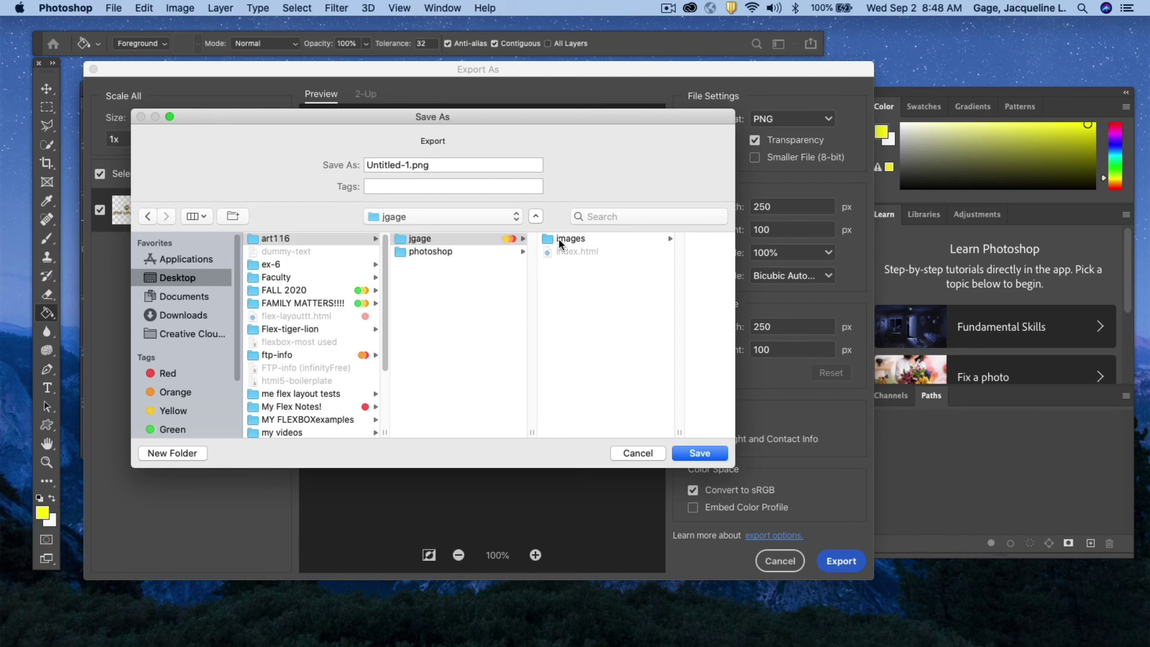
click(409, 164)
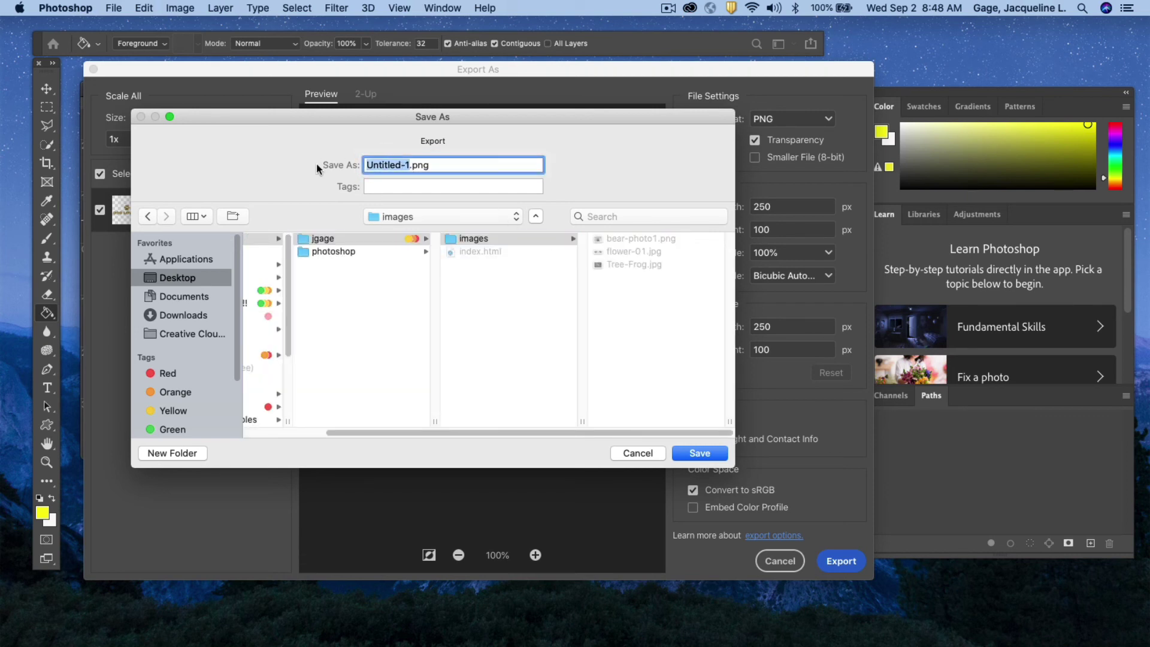
text(dog)
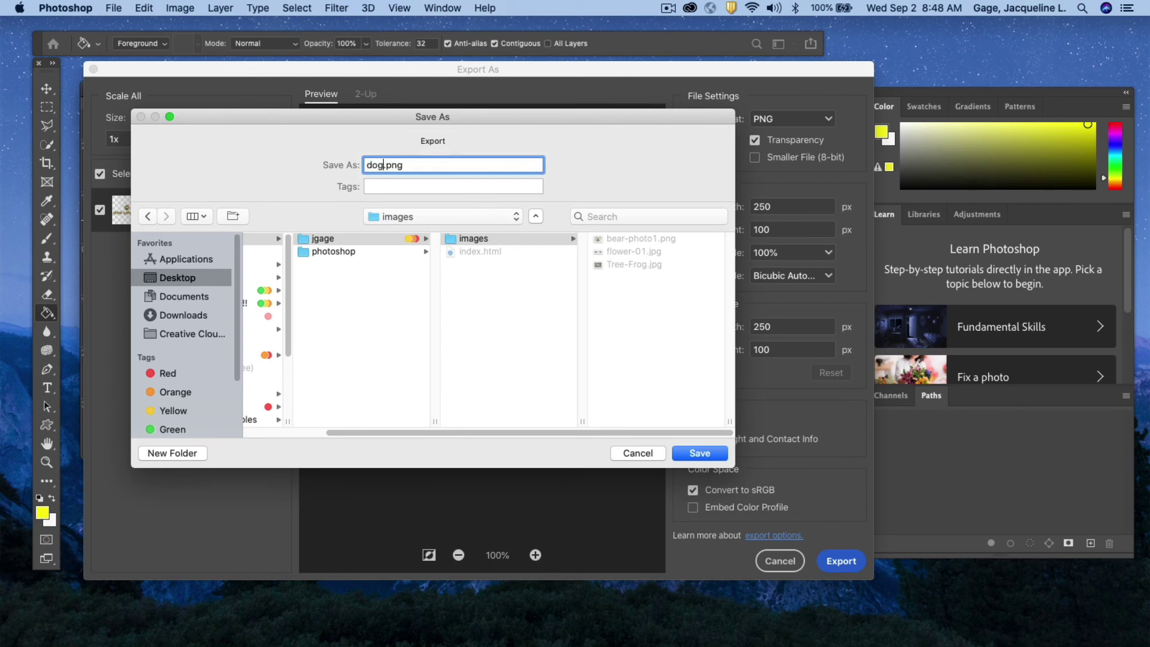
text(-lovers-logo)
click(701, 454)
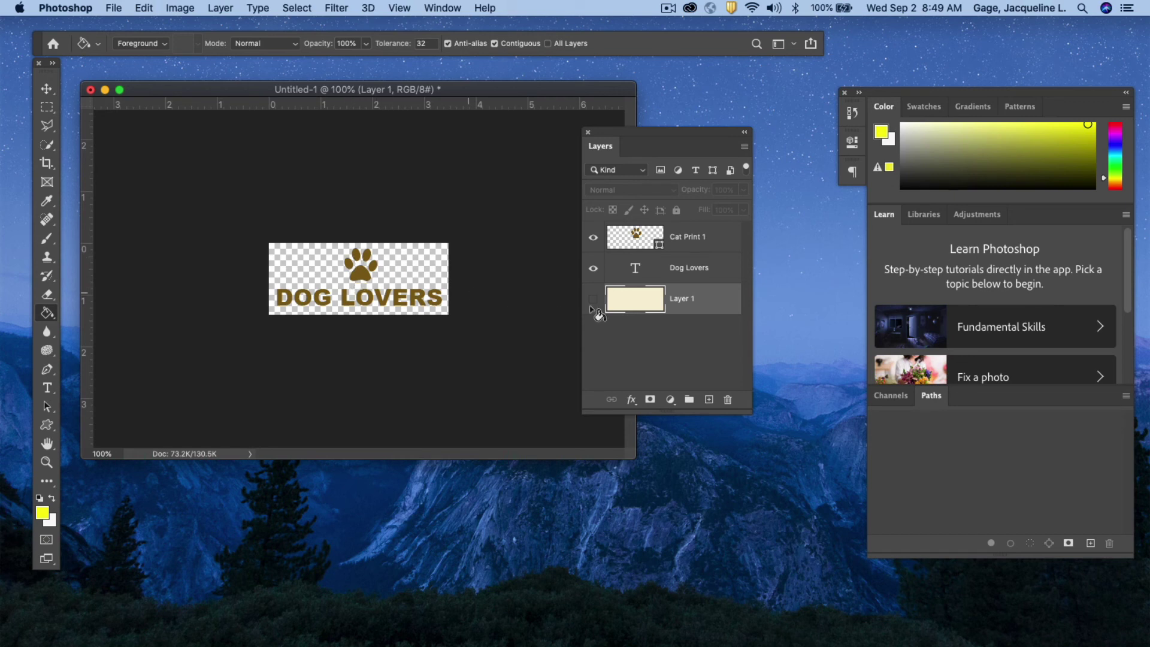
Reduce the DOG LOVERS text layer to 21 pt.
click(719, 272)
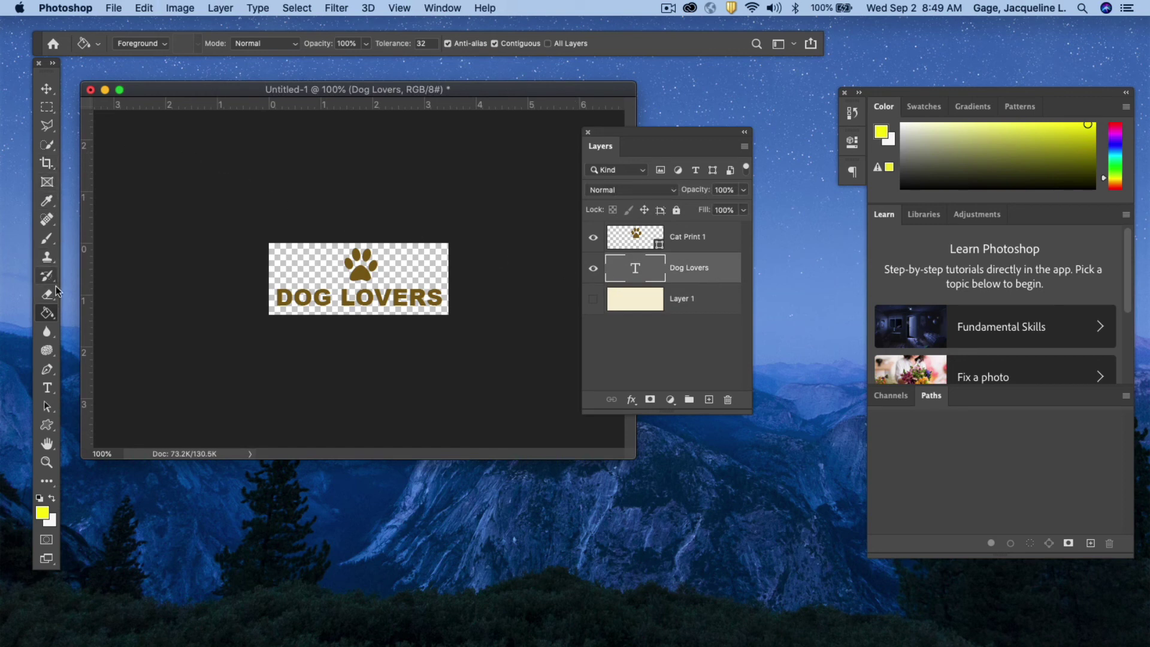
click(51, 389)
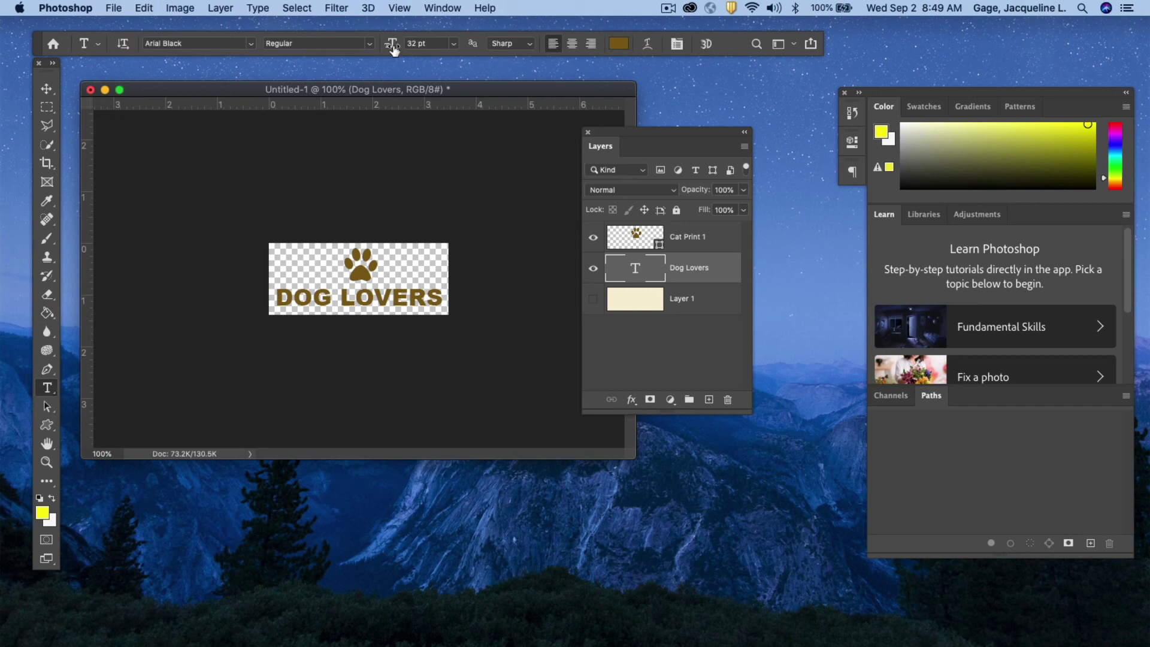
drag(393, 47, 389, 43)
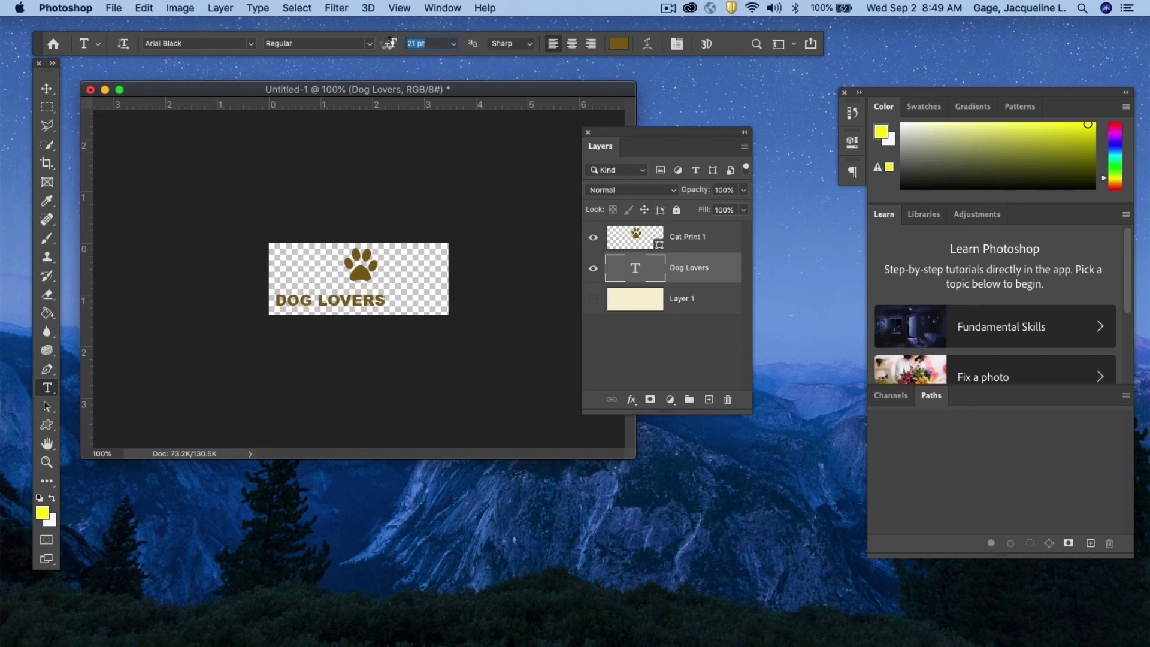
Move the paw print to the left side of the canvas and place the DOG LOVERS text beside it on its right.
click(48, 89)
drag(368, 301, 430, 296)
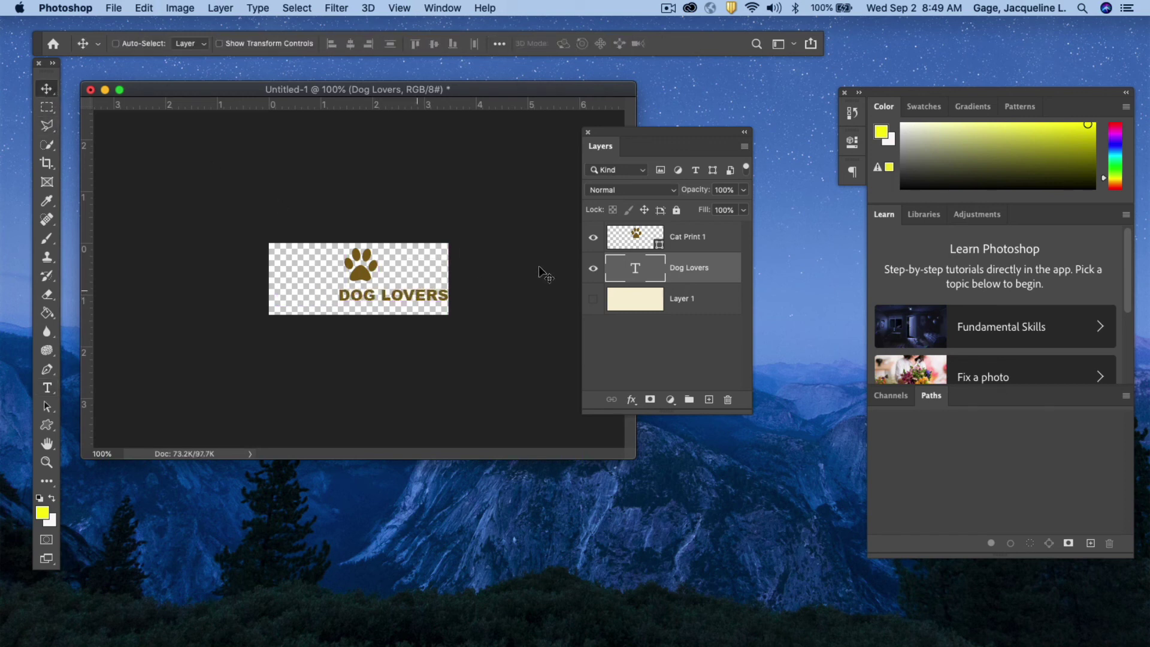
click(714, 239)
drag(357, 266, 288, 282)
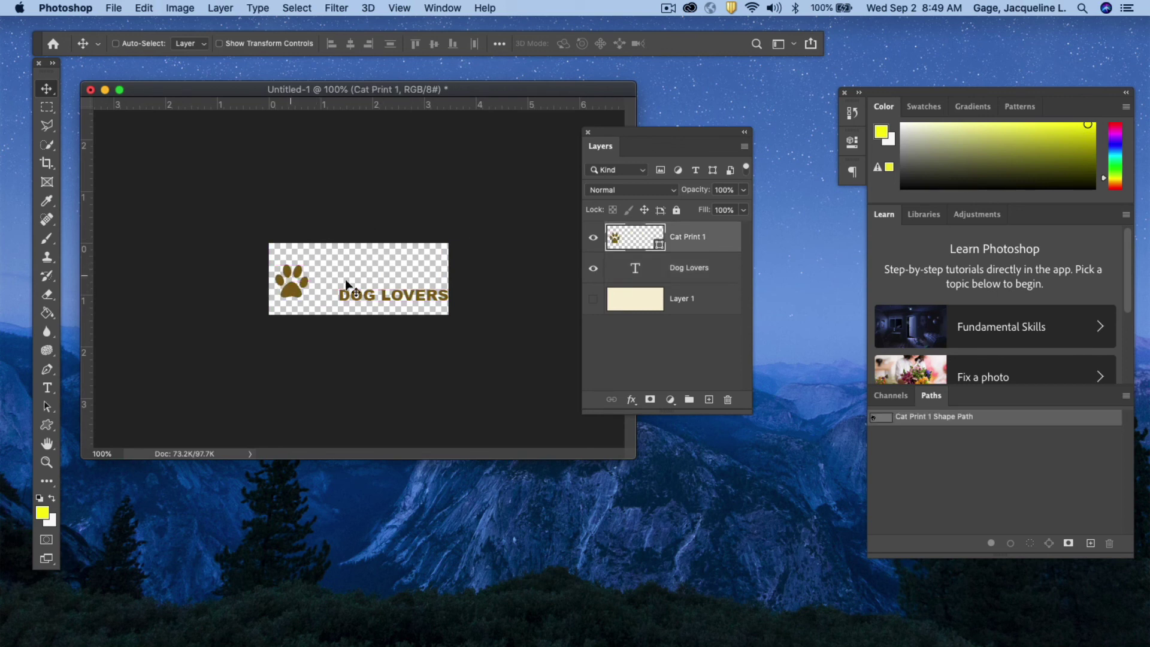
click(715, 274)
drag(407, 294, 388, 283)
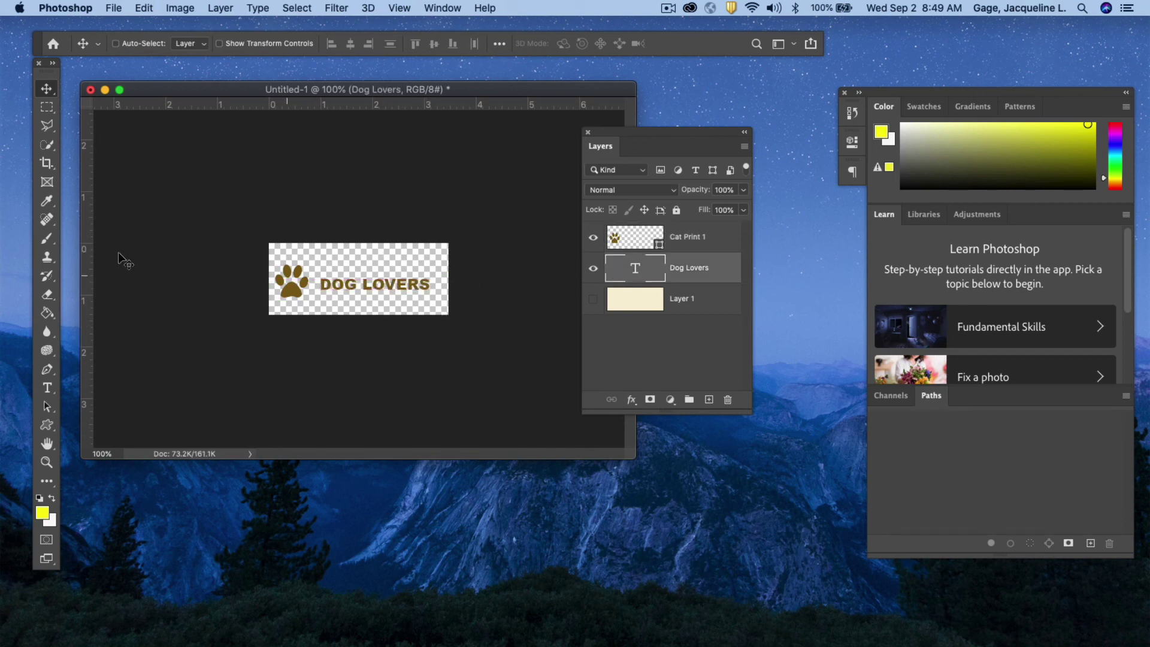
Enlarge the DOG LOVERS text beside the paw print to 25 pt.
click(47, 387)
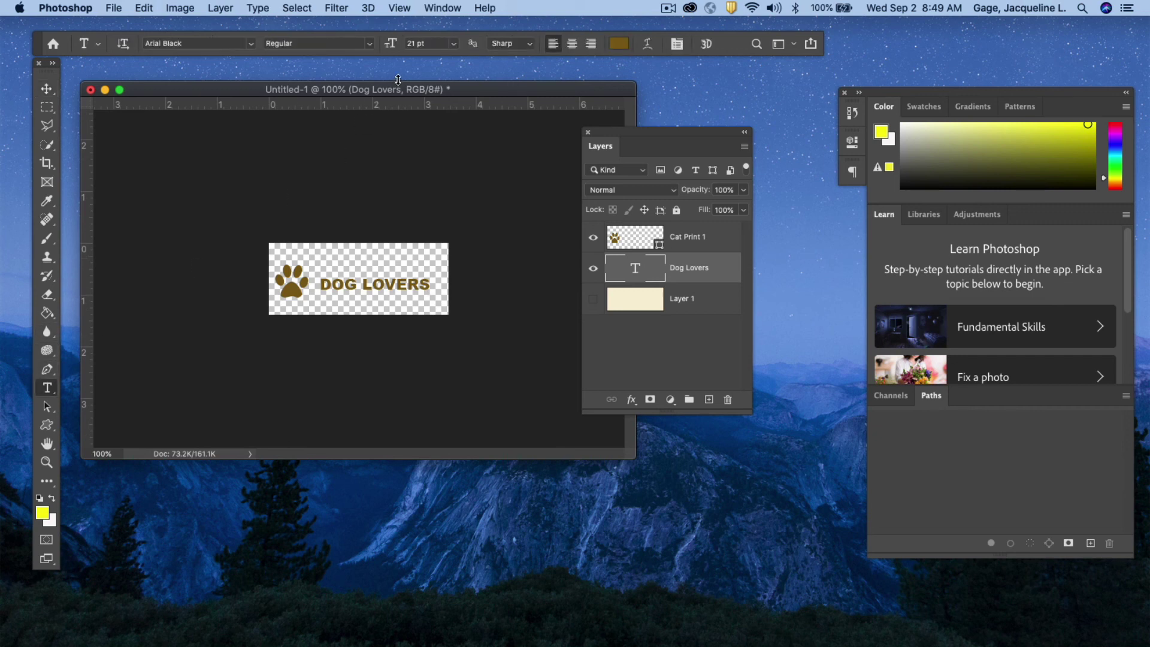
drag(389, 43, 390, 42)
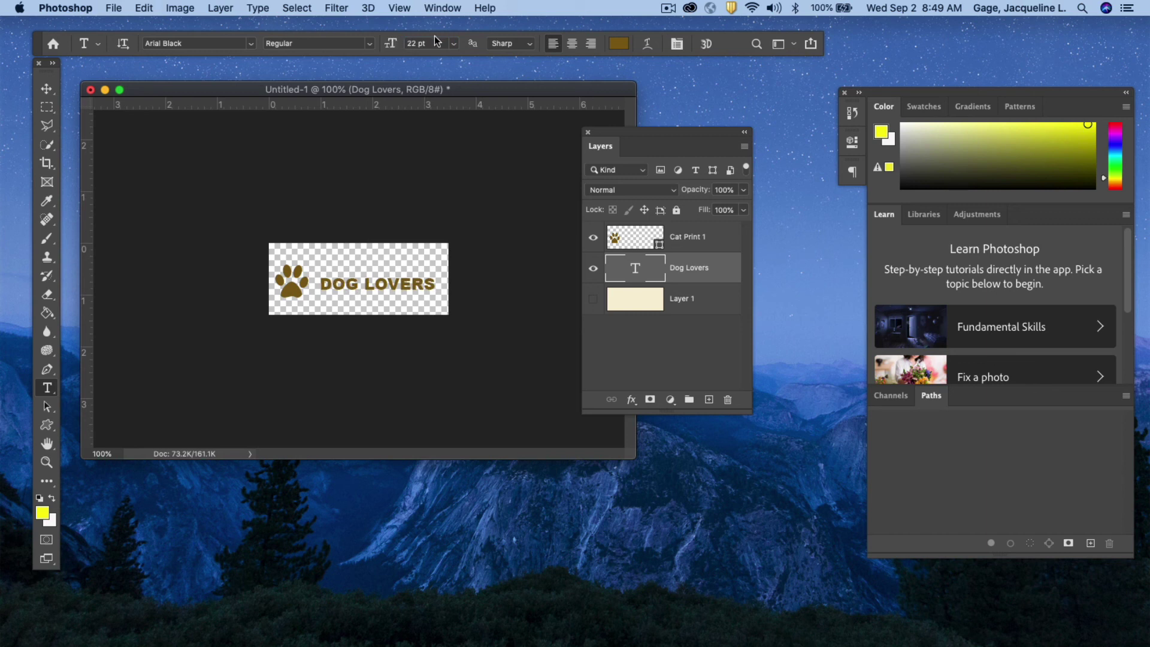
text(25)
key(Return)
Nudge the DOG LOVERS text left toward the paw print so the whole word fits inside the canvas.
click(48, 90)
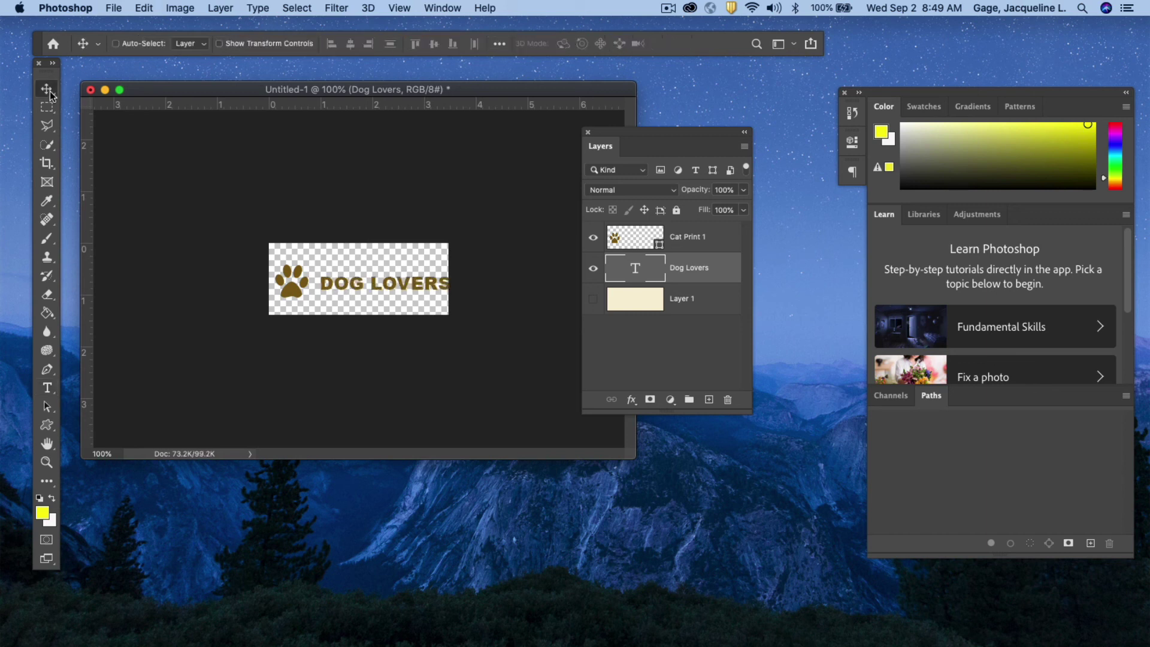
drag(363, 287, 360, 287)
key(Left)
key(Left)
key(Left)
key(Left)
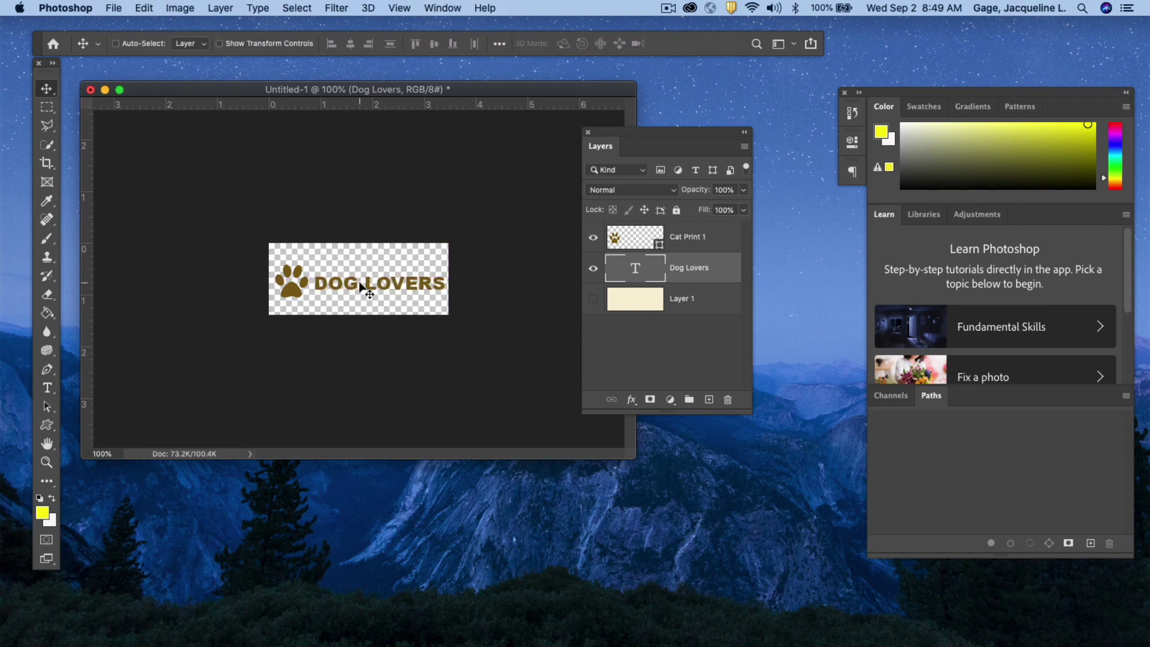
key(Left)
key(Left)
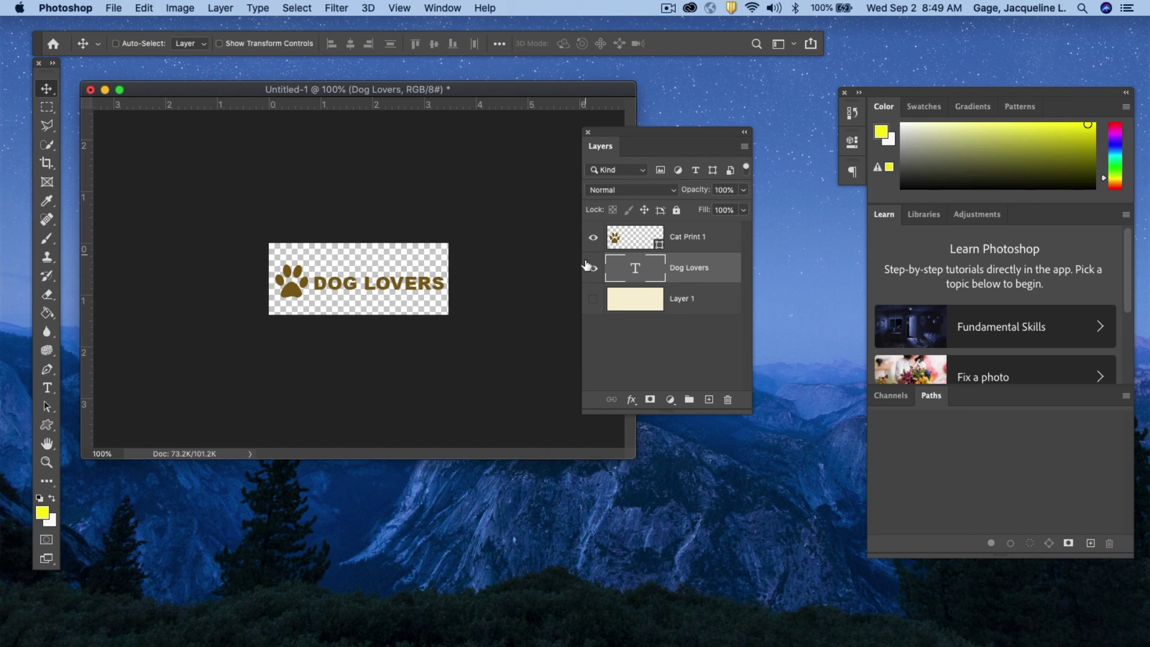
Show the cream background layer again and set the export format to JPG.
click(594, 299)
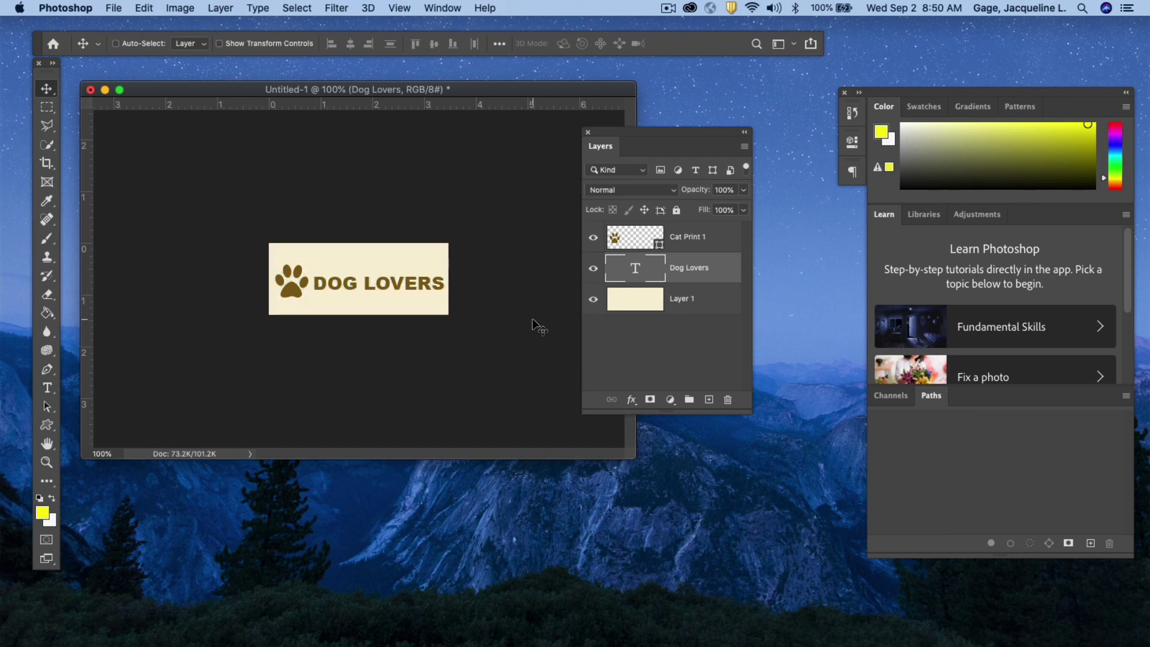
click(112, 8)
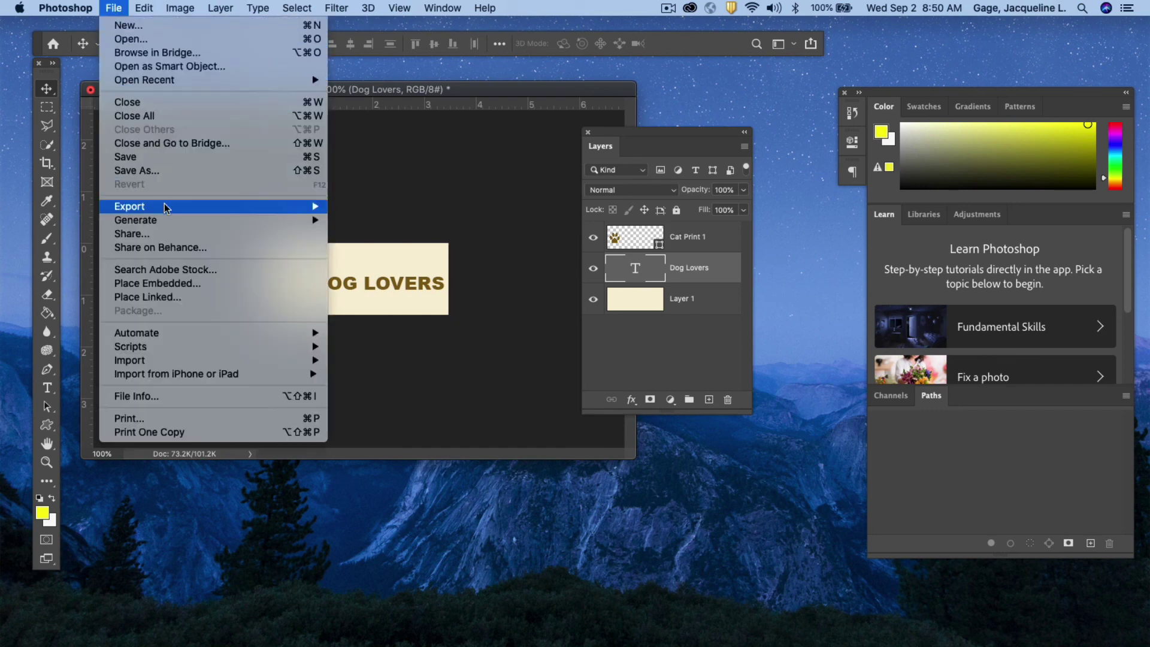
mouse_move(166, 207)
click(392, 221)
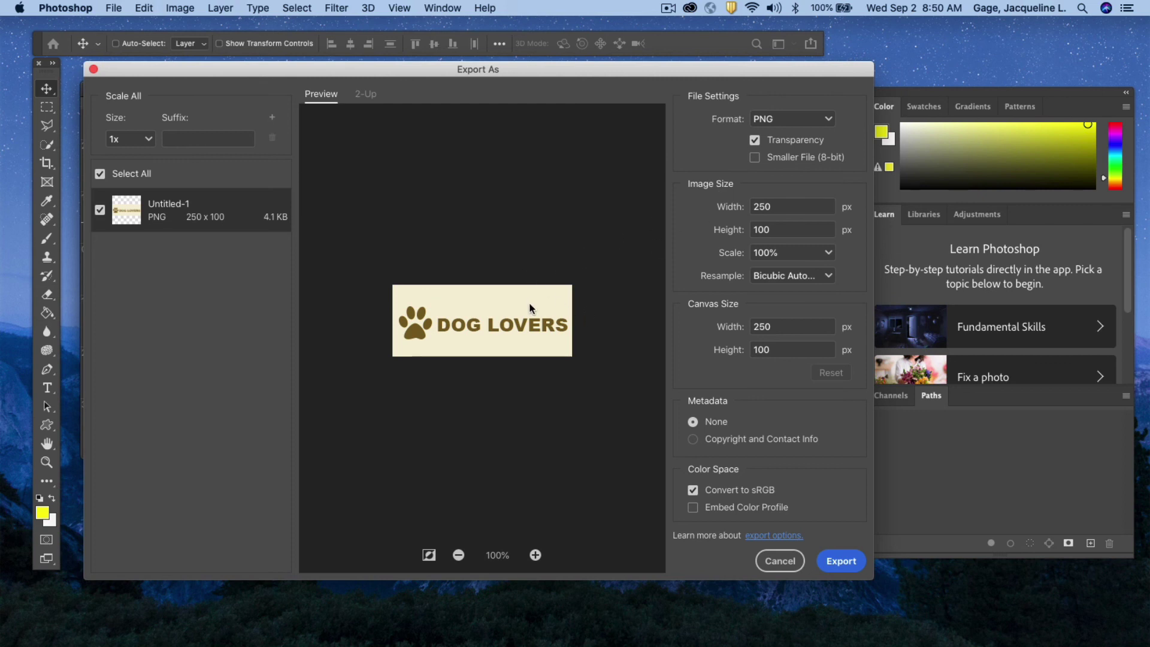
click(826, 119)
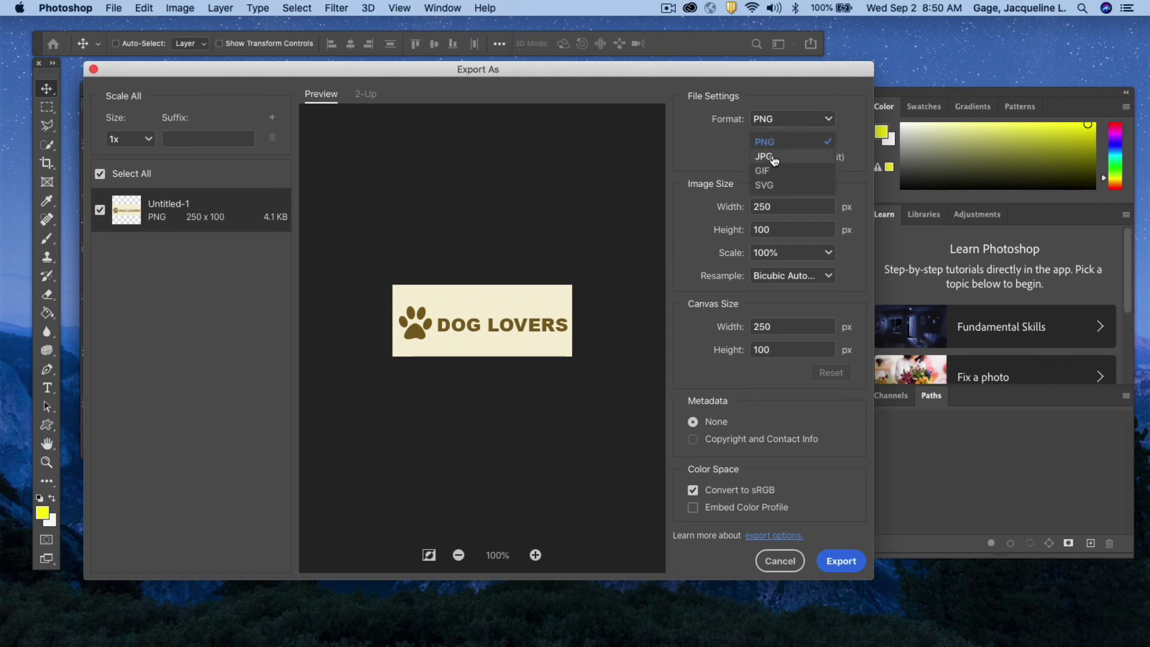
click(772, 157)
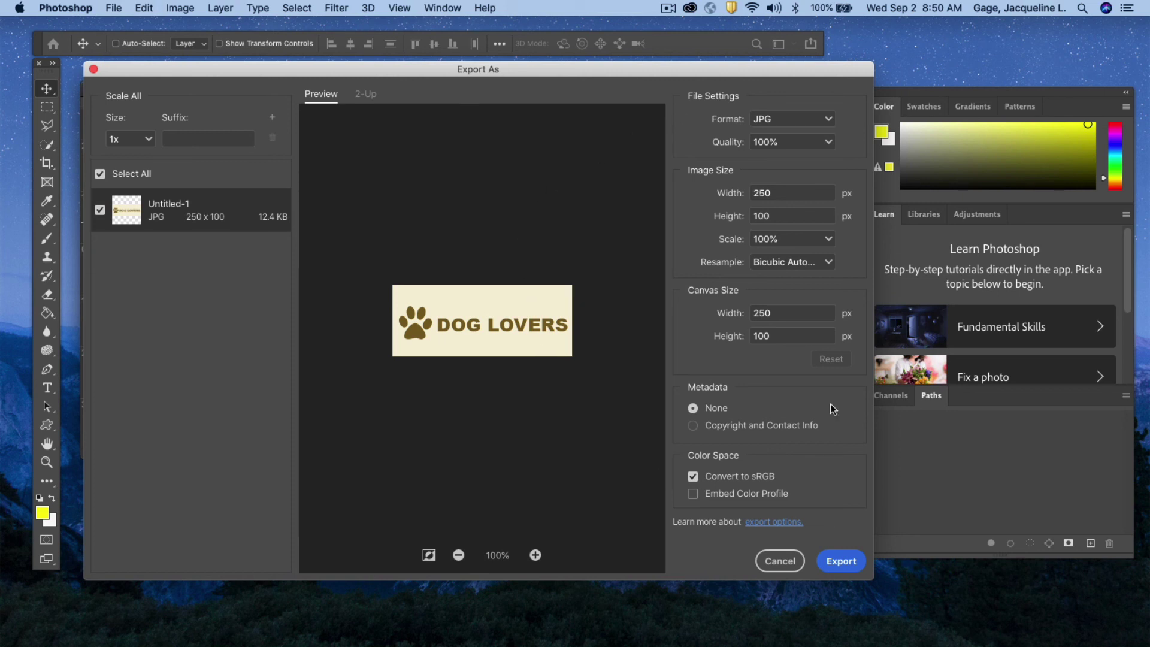
Export the cream-background graphic as dog-lovers-logo-2.jpg into the site's images folder inside art116.
click(850, 563)
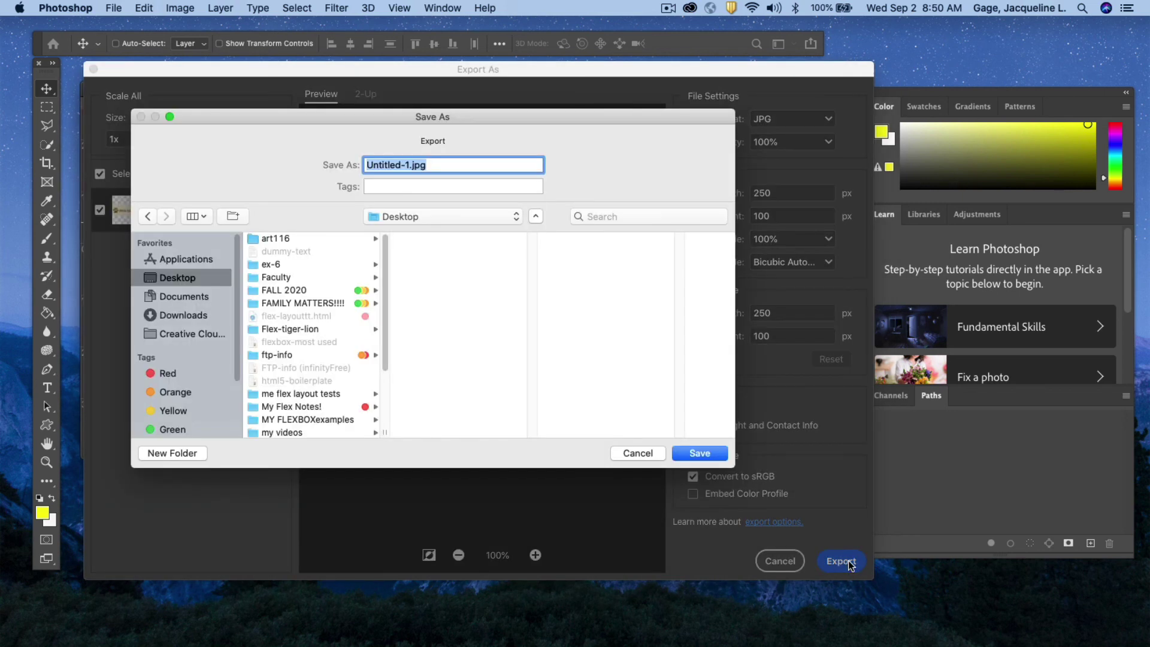
click(252, 237)
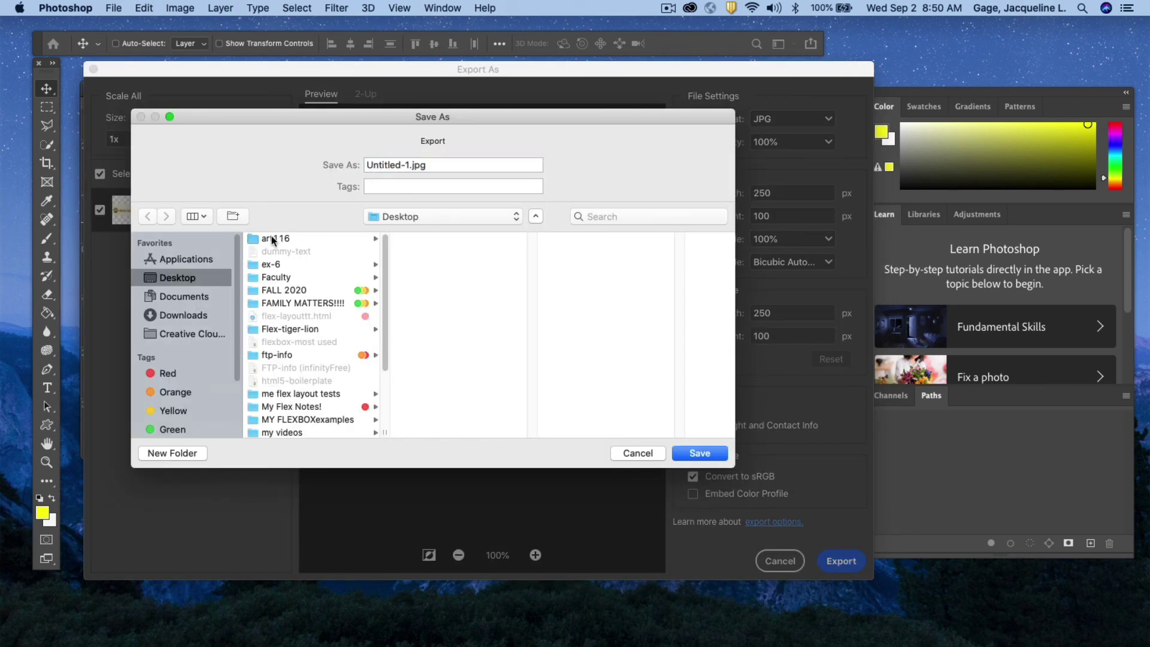
click(422, 240)
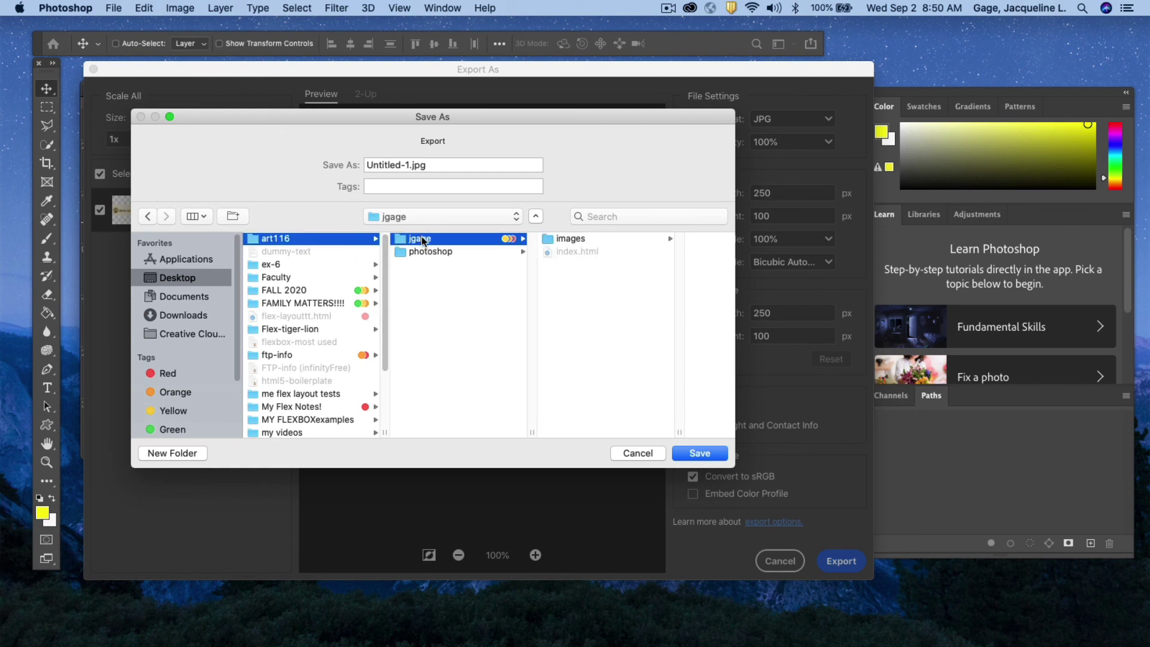
click(566, 240)
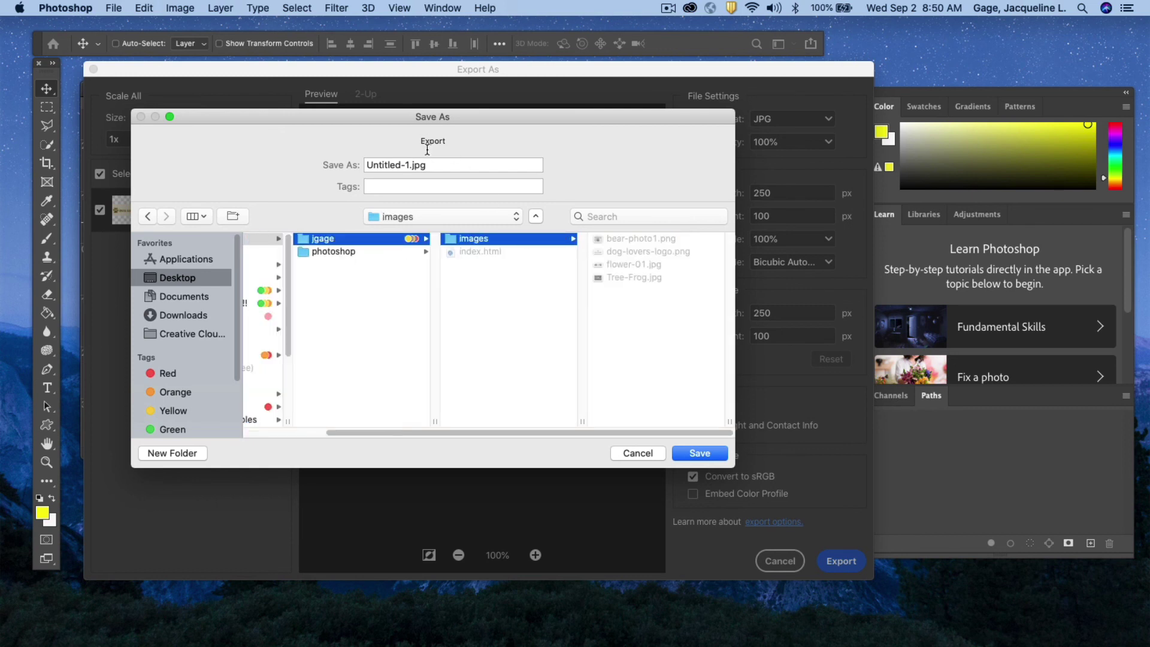
click(409, 162)
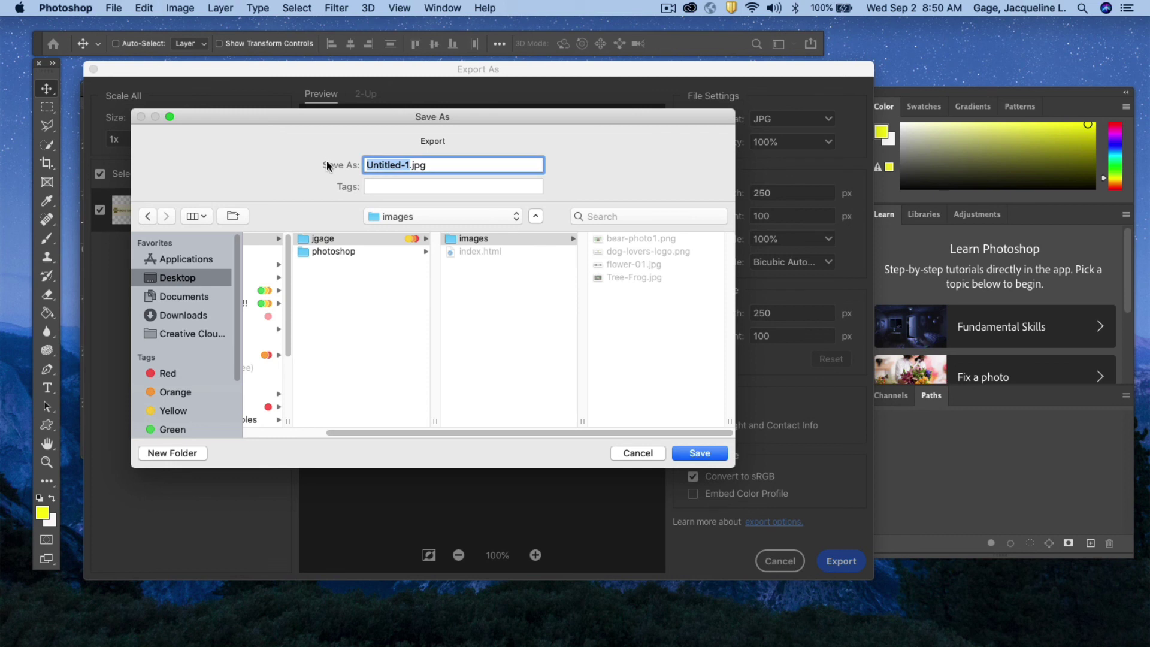
text(dog-lovers-logo-)
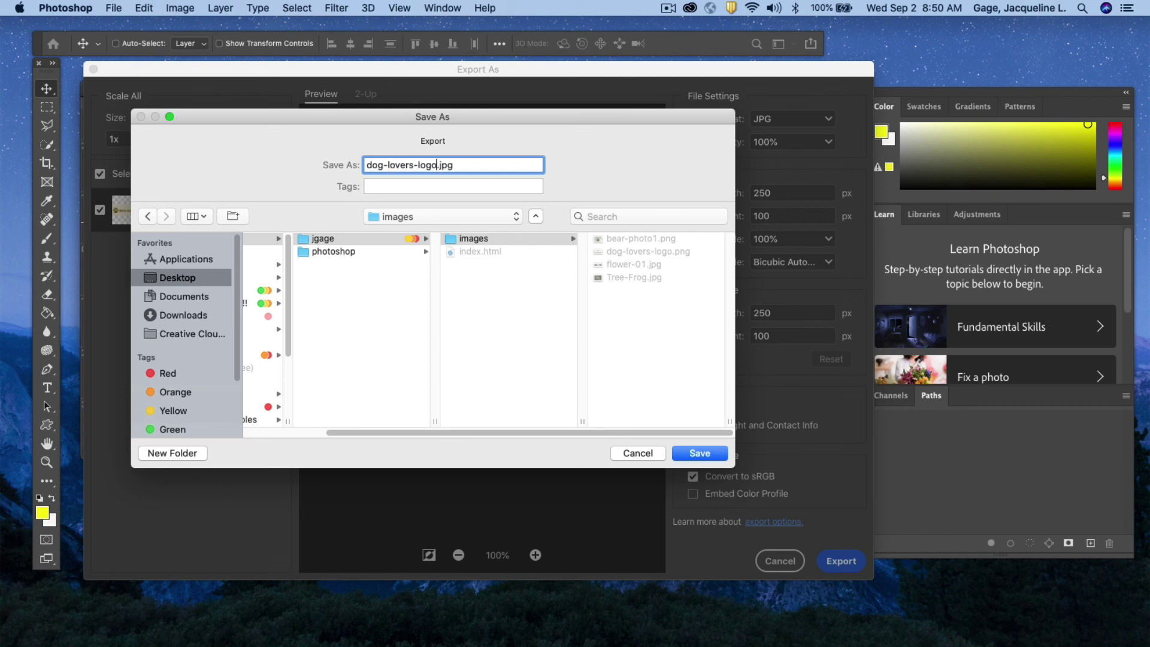
text(2)
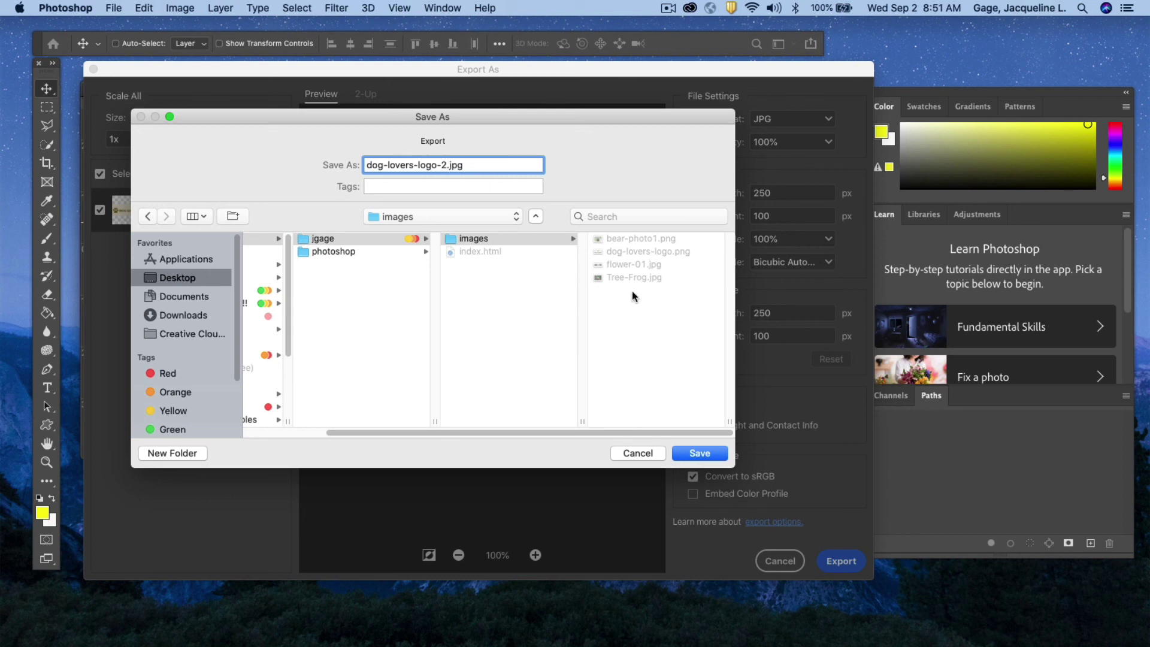
click(700, 453)
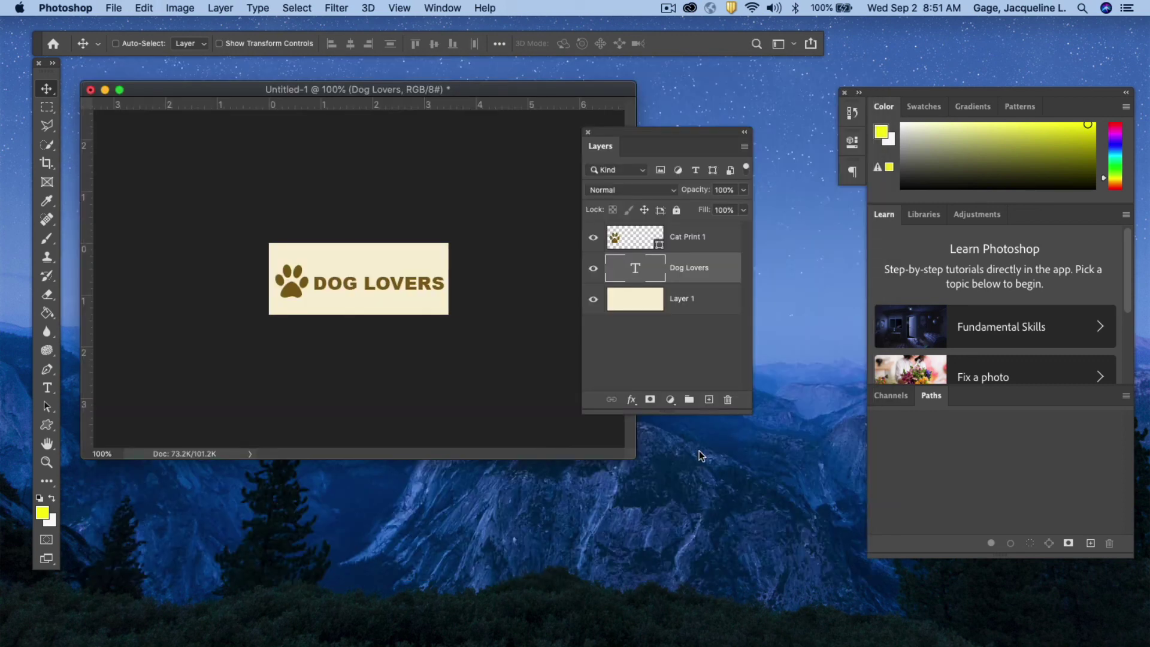
click(667, 7)
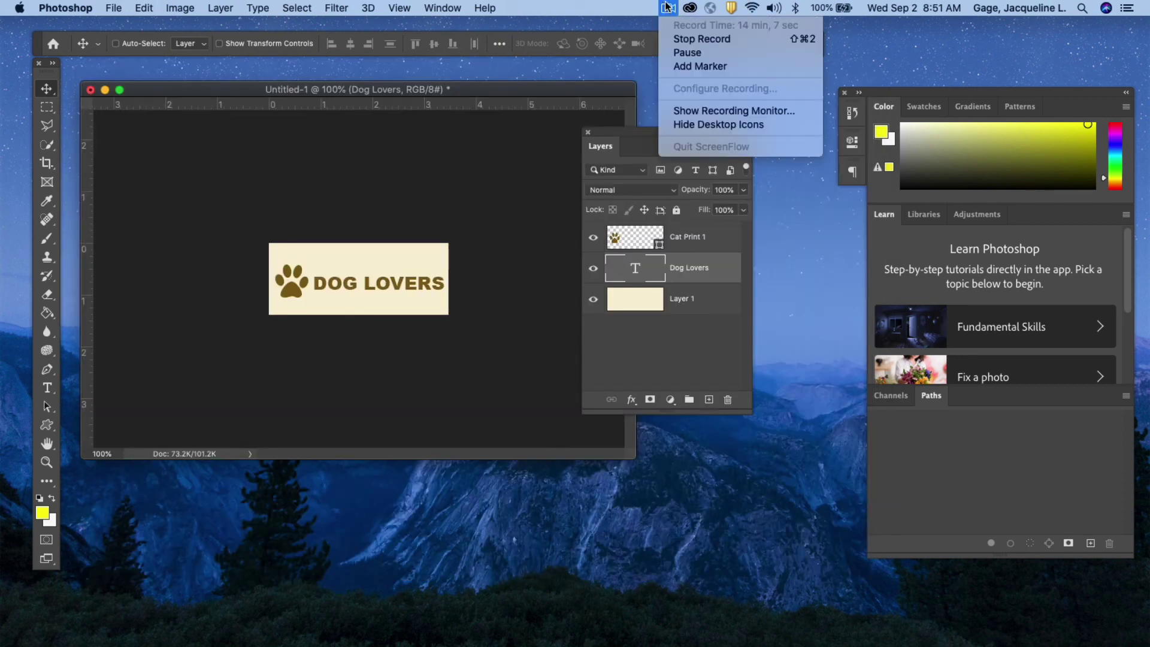